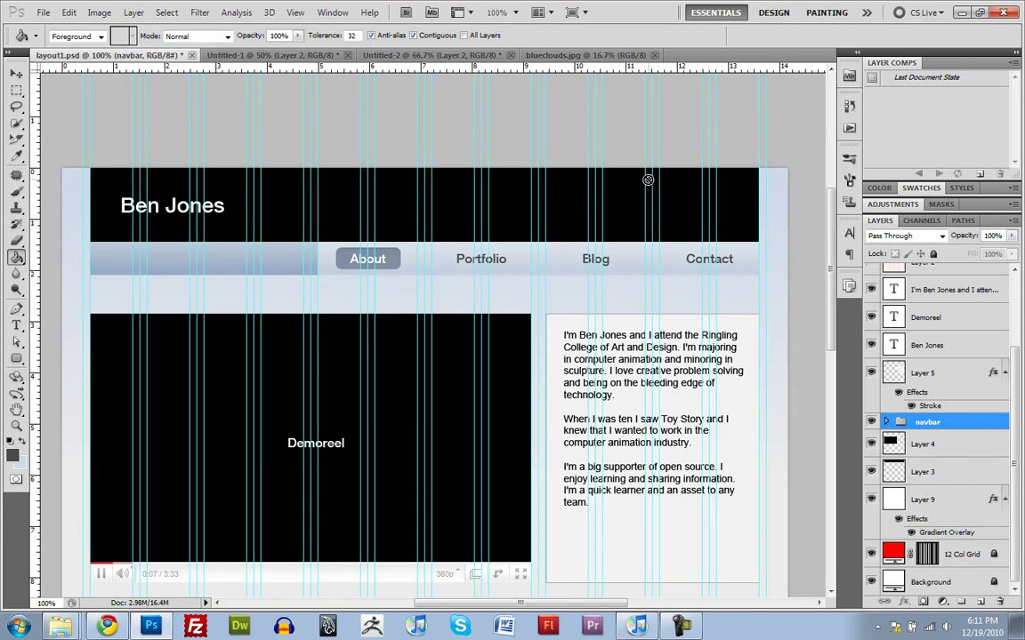
Check the finished clouds header and the blue clouds image for reference, then inspect Layer 3's black header shape.
scroll(948, 460, up, 2)
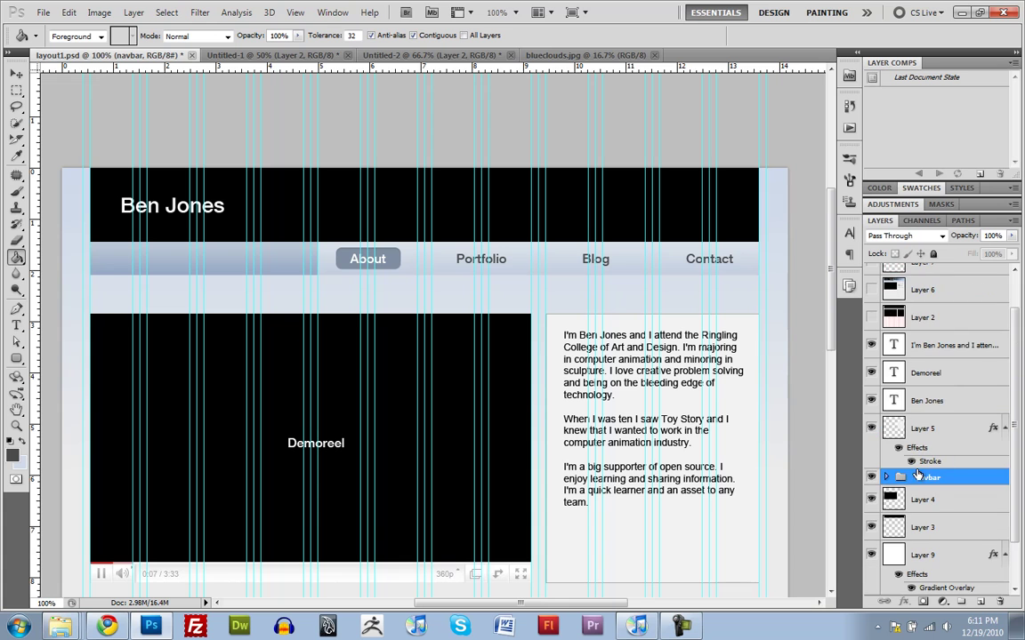
scroll(876, 356, up, 2)
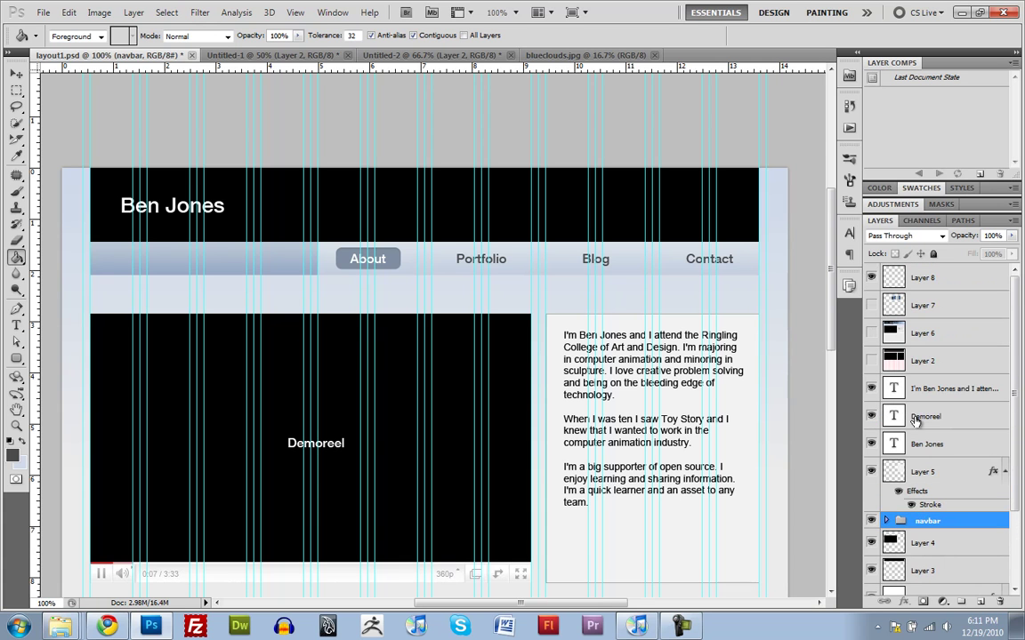
click(871, 333)
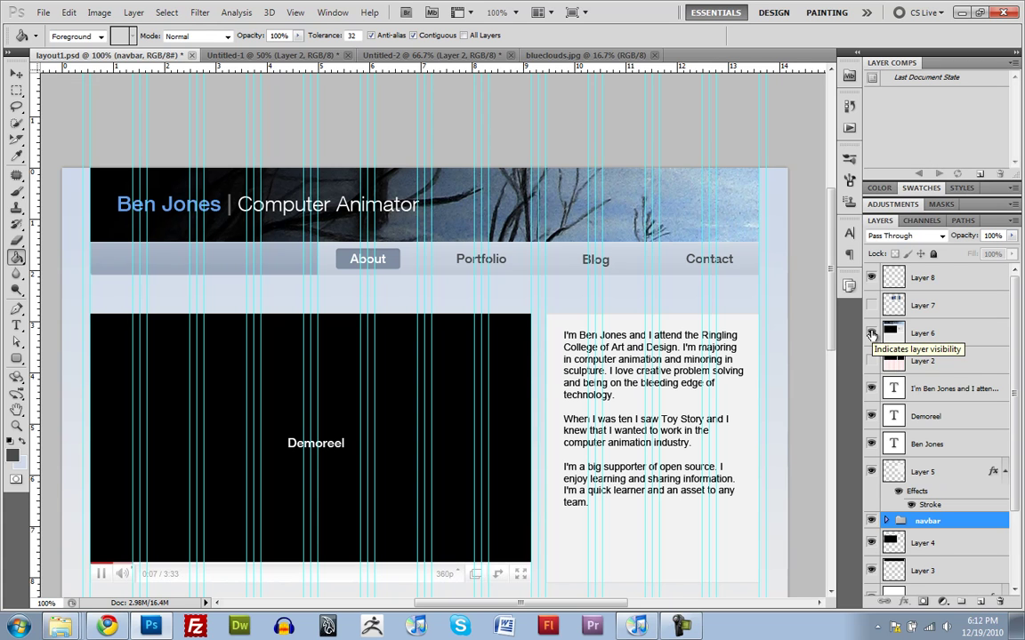
click(549, 55)
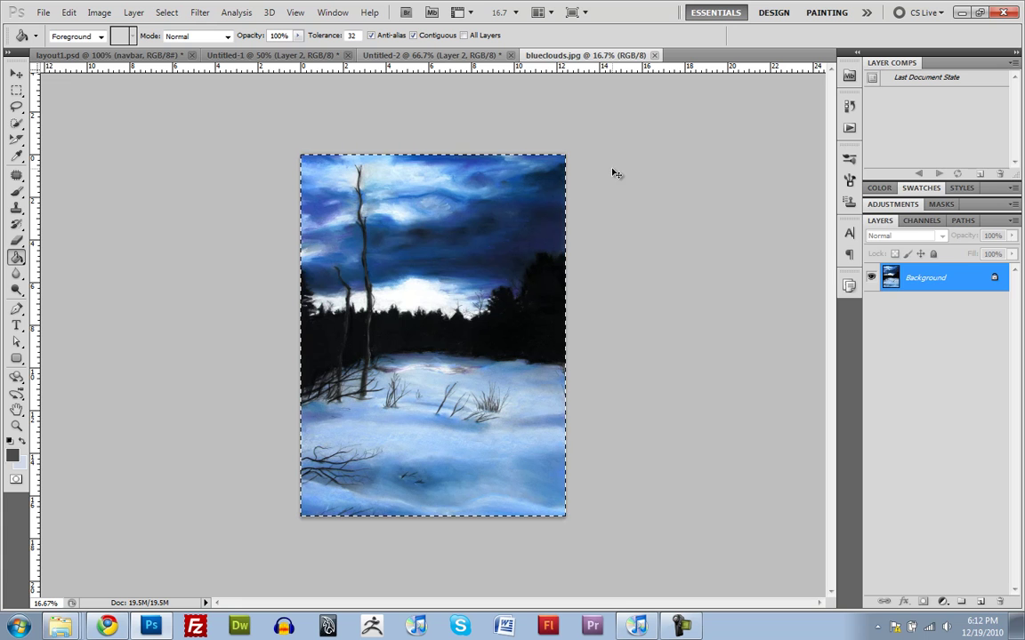
click(178, 55)
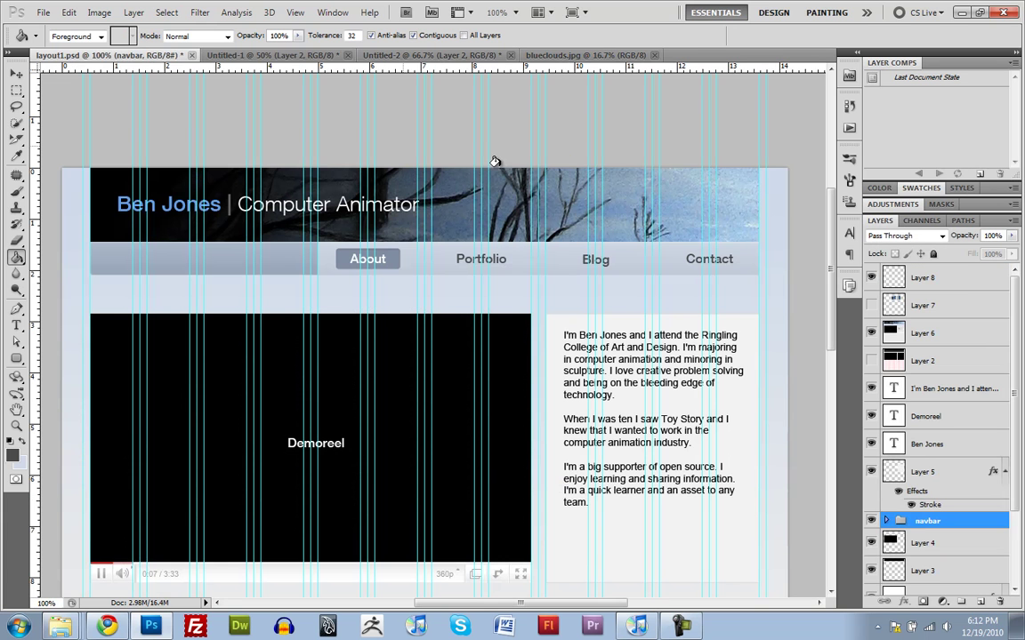
click(871, 335)
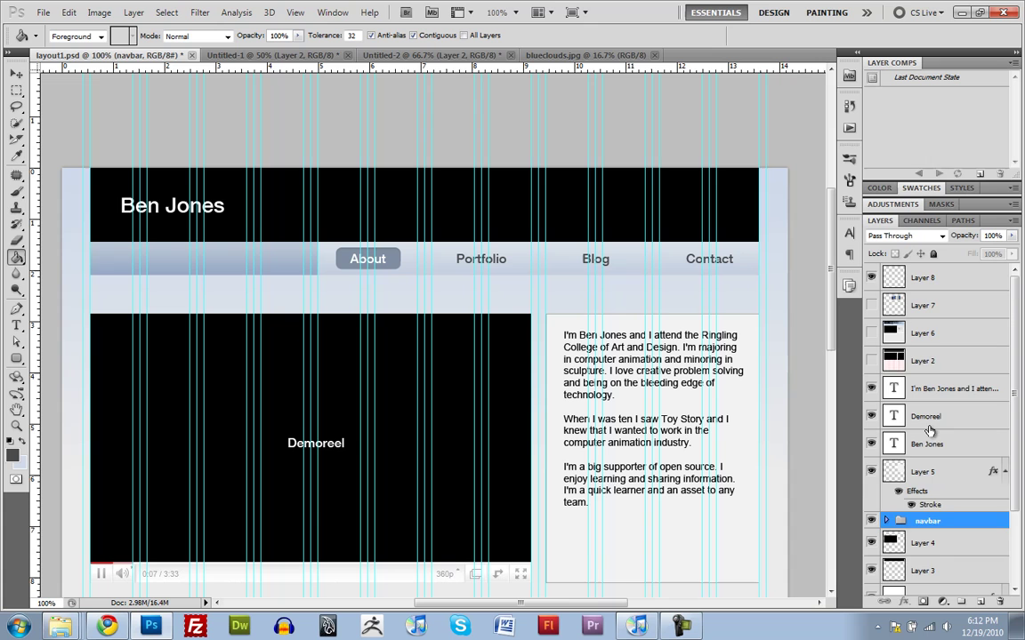
scroll(899, 445, down, 2)
click(903, 515)
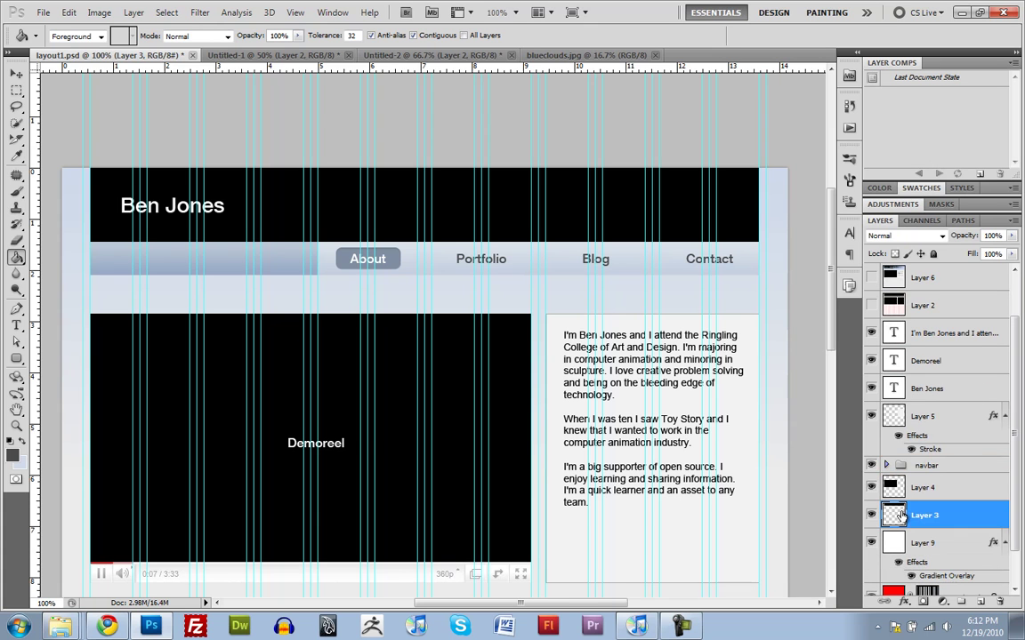
click(873, 515)
click(872, 515)
Create Layer 10 with a header-shaped mask, paste the blue clouds in, and merge down preserving the mask.
key(ctrl+shift+n)
key(Return)
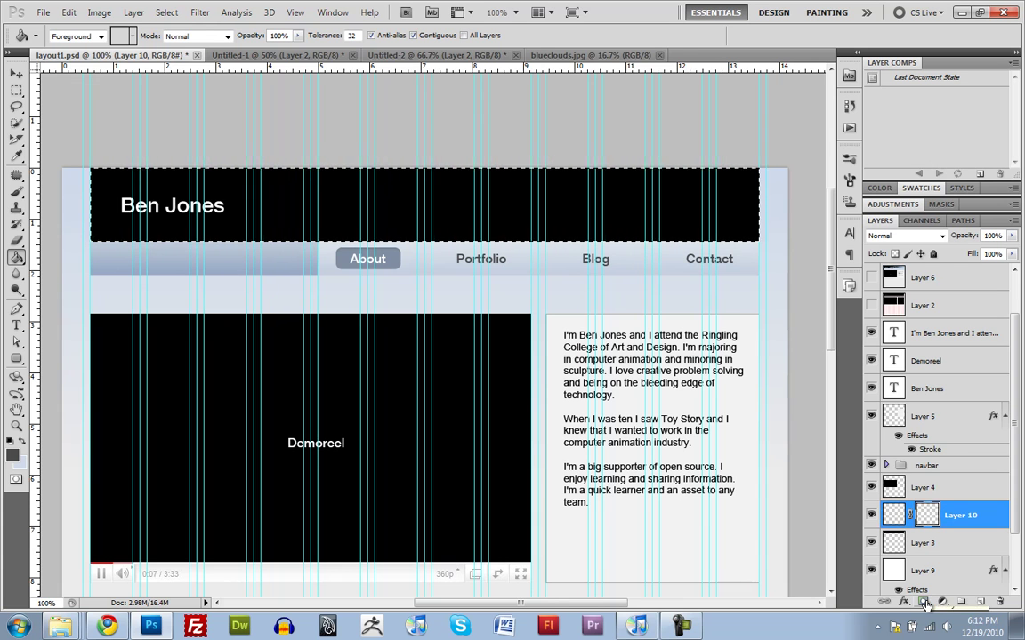
click(925, 604)
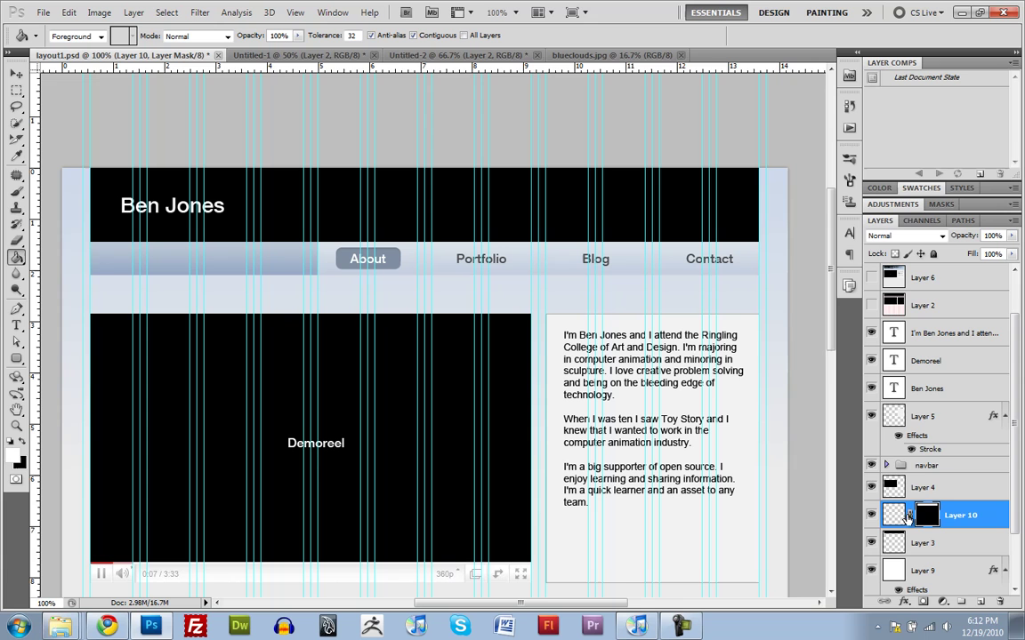
click(890, 515)
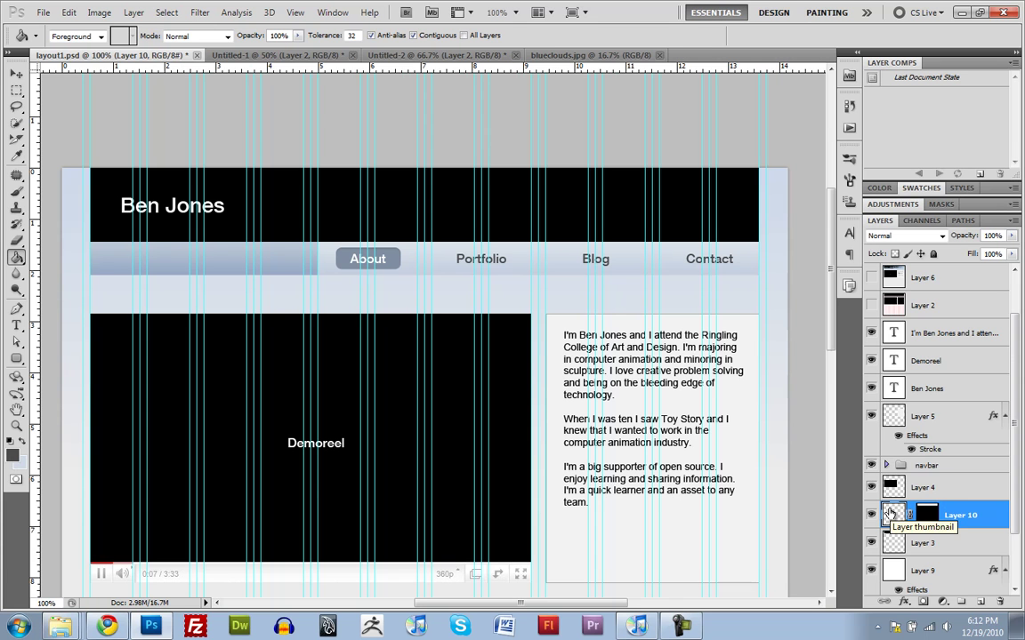
key(ctrl+v)
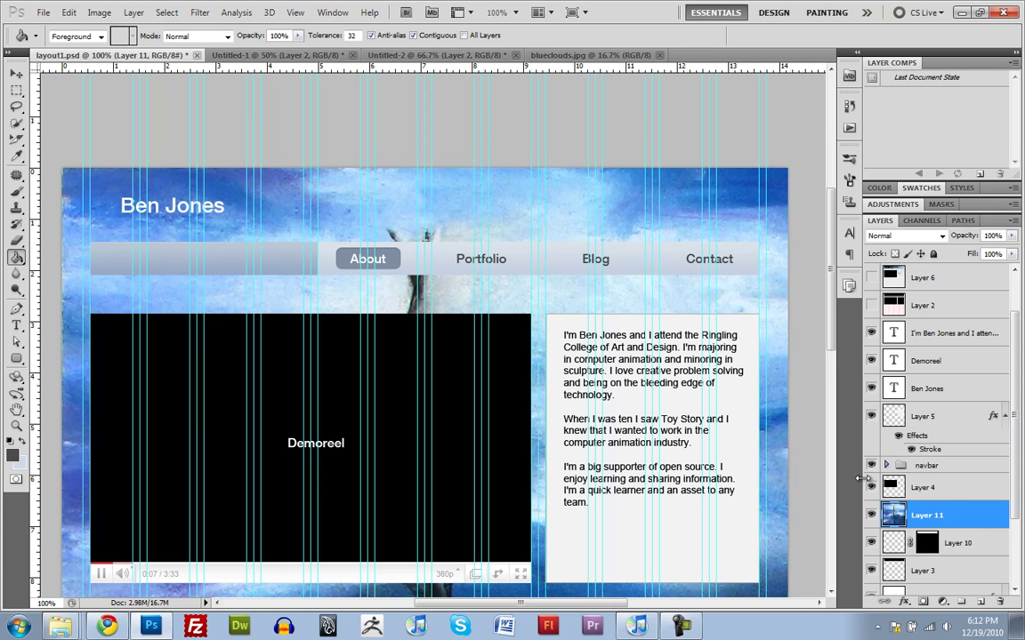
key(ctrl+minus)
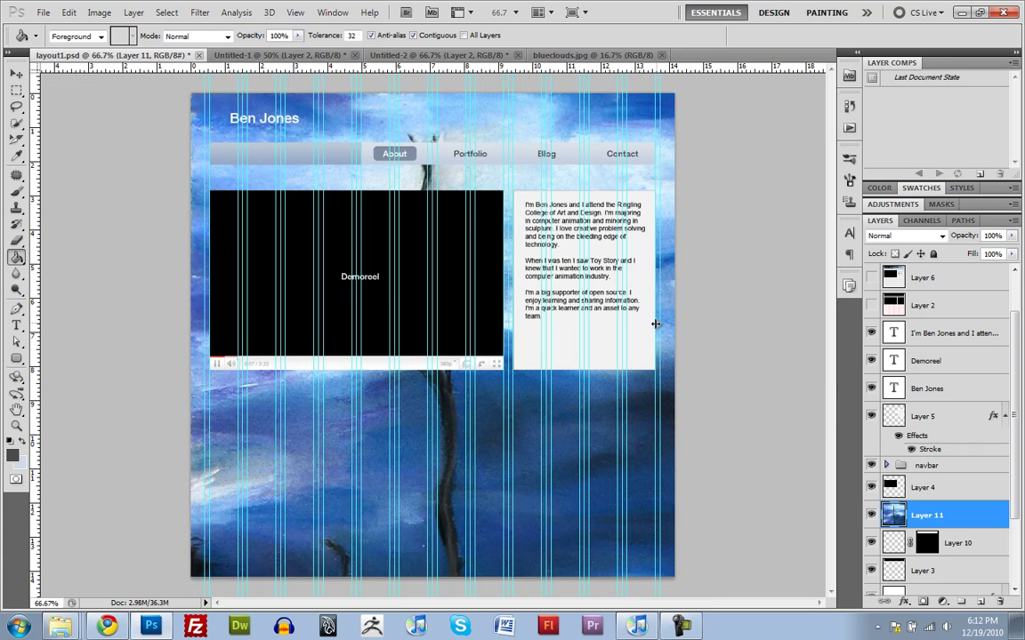
key(ctrl+e)
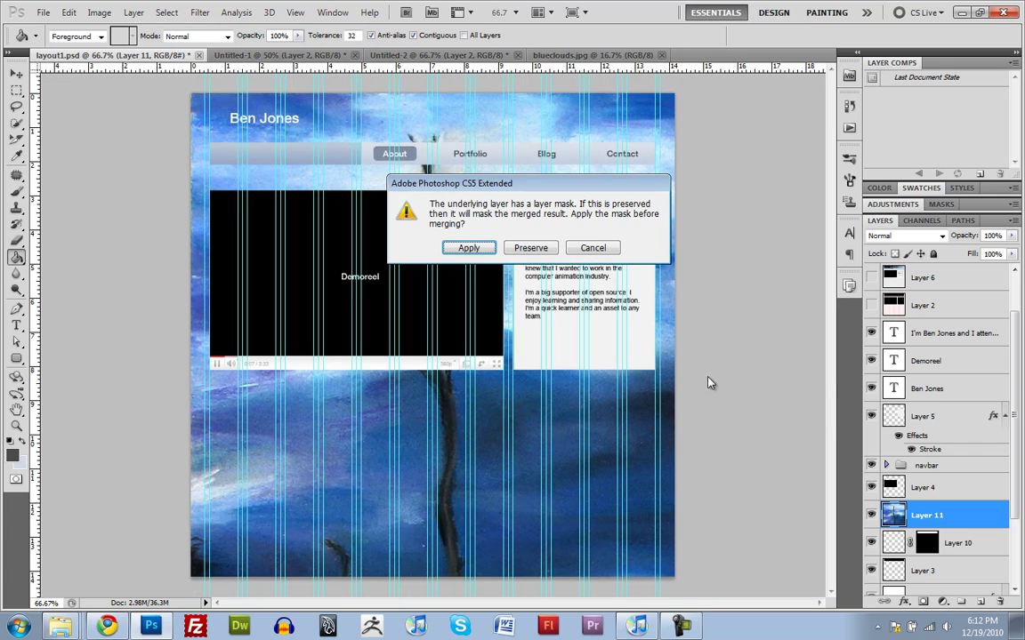
click(531, 249)
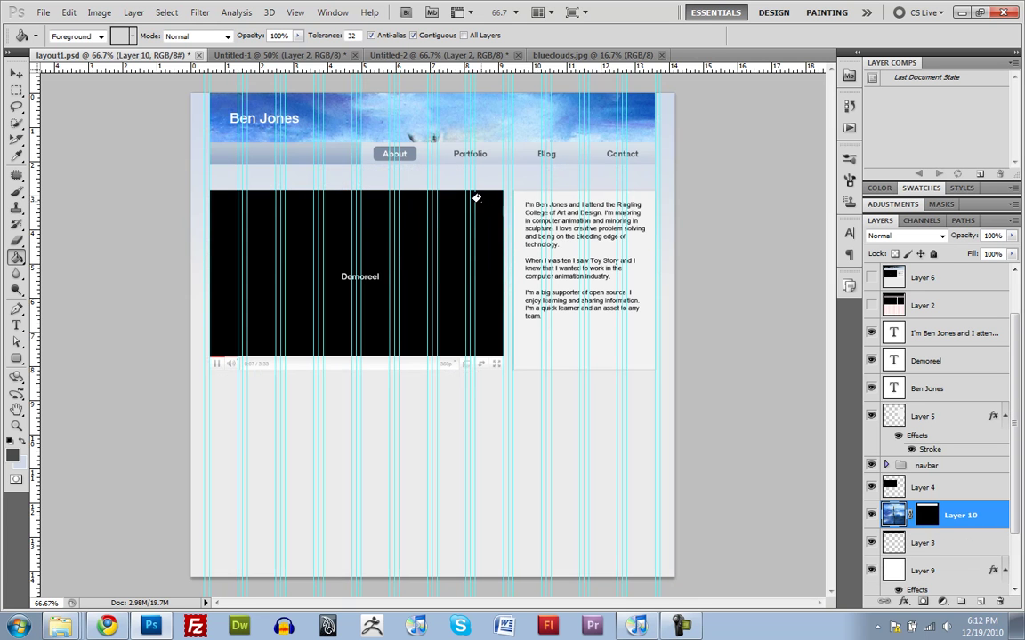
ctrl+click(439, 152)
drag(460, 204, 652, 361)
alt+click(661, 355)
alt+click(660, 355)
ctrl+click(401, 151)
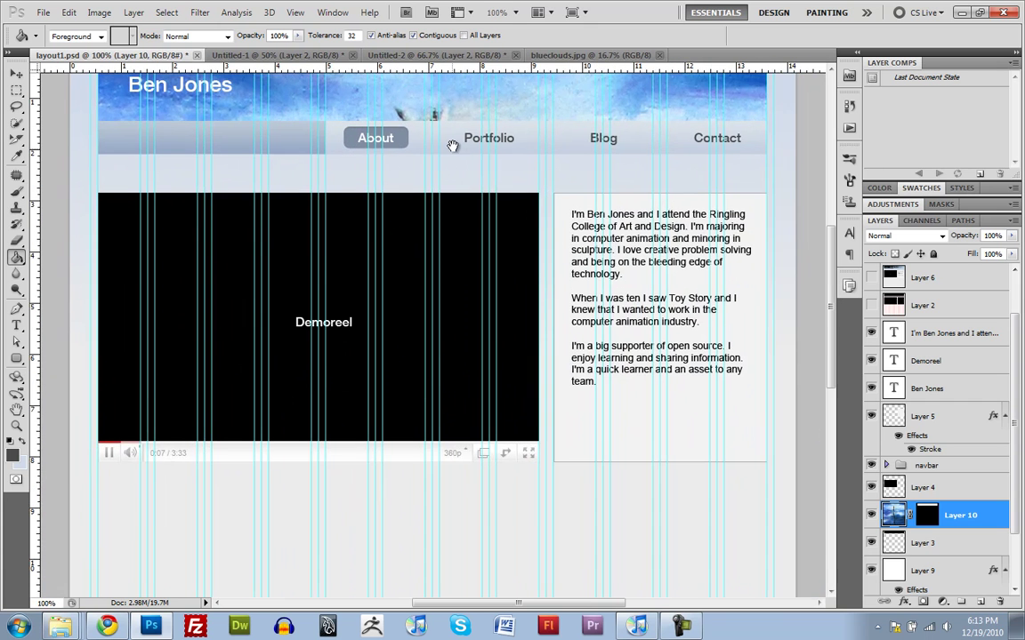
drag(452, 145, 453, 226)
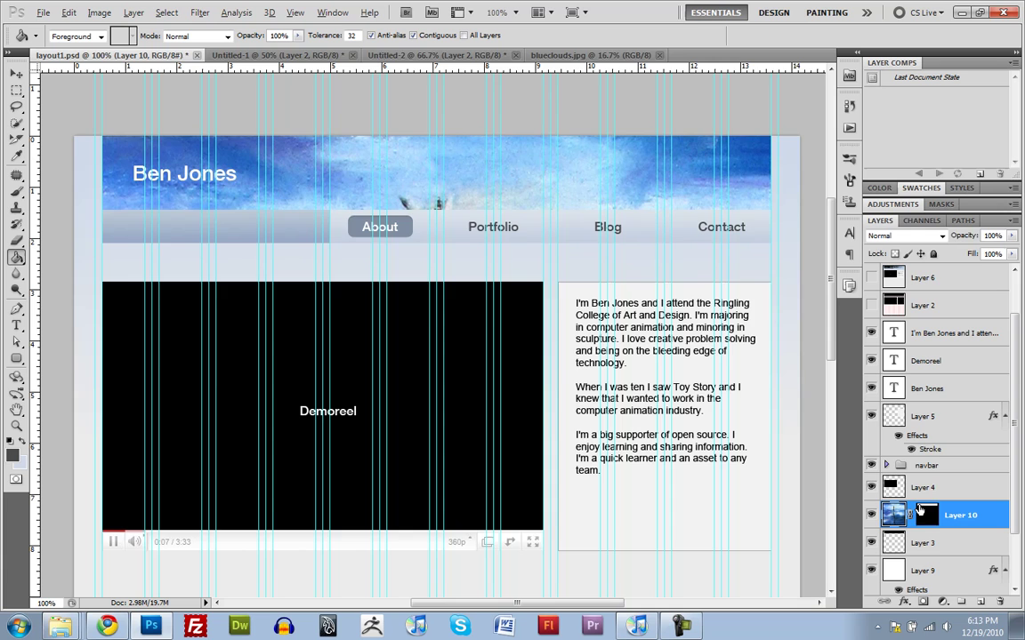
alt+click(925, 520)
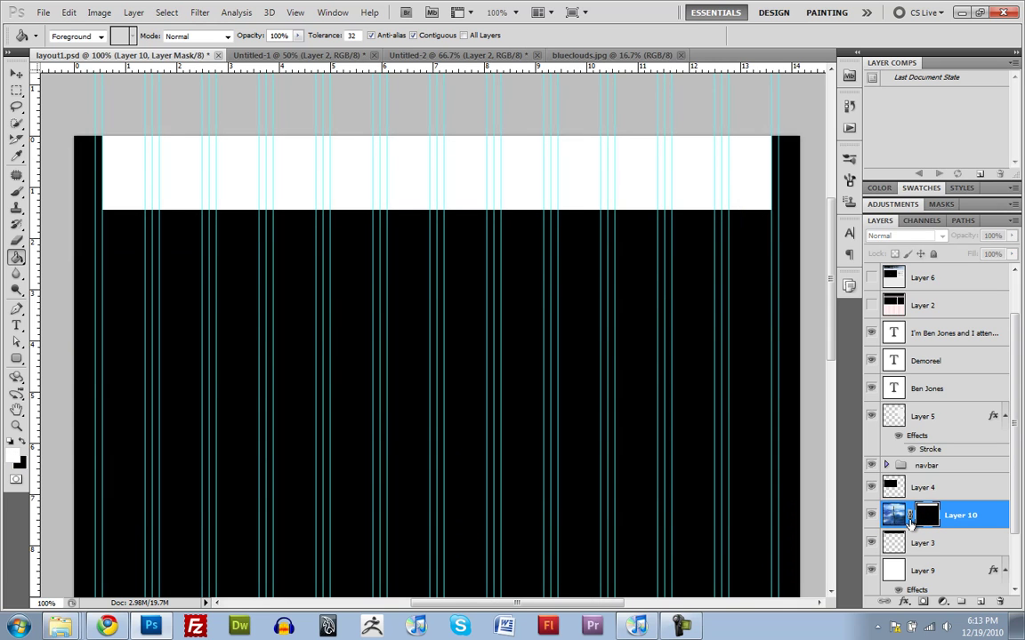
click(895, 519)
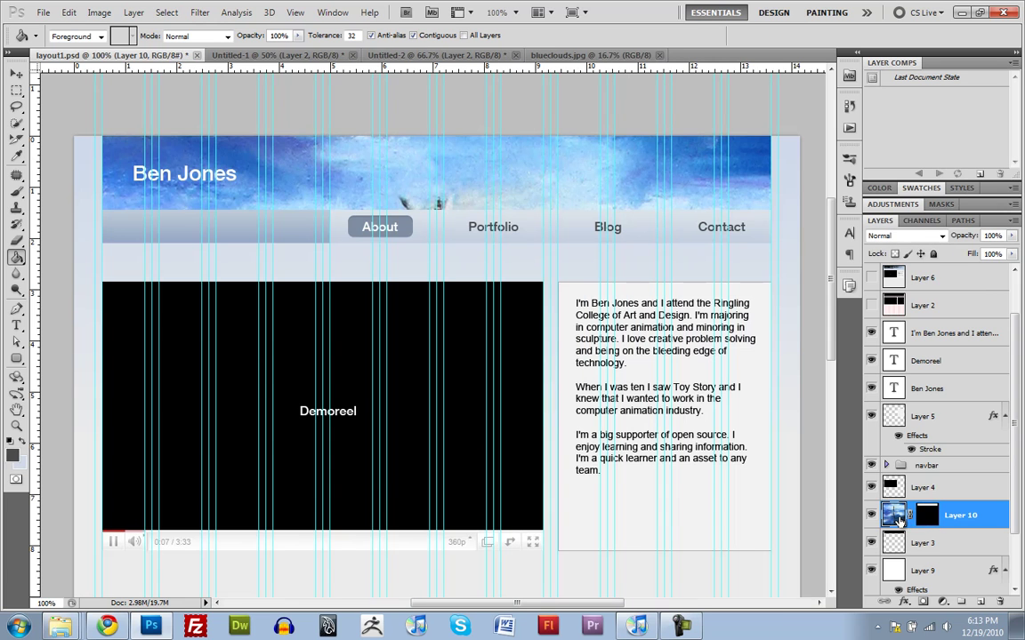
shift+click(925, 520)
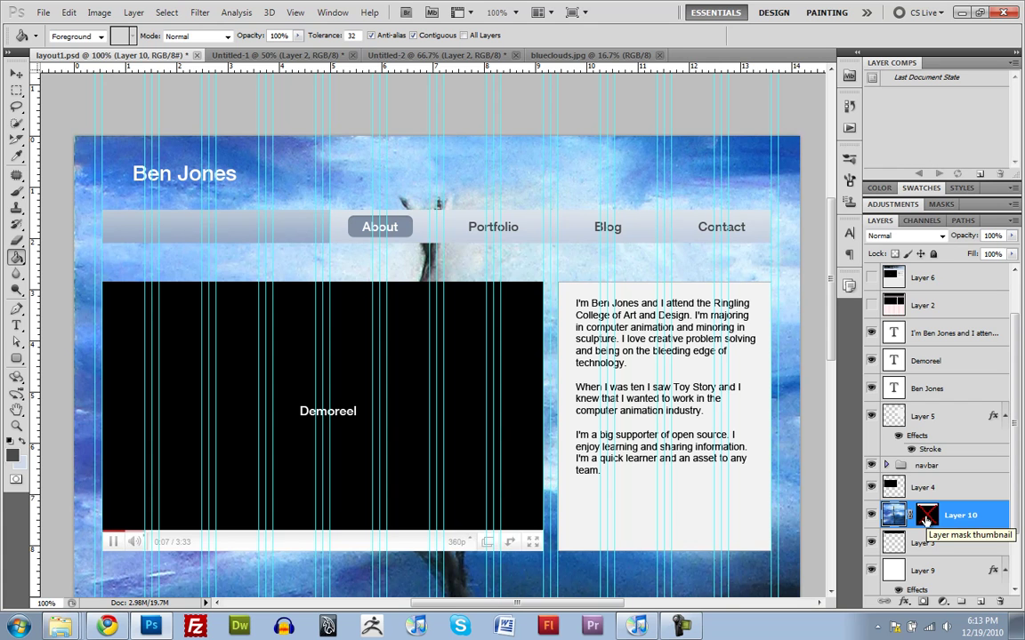
shift+click(925, 521)
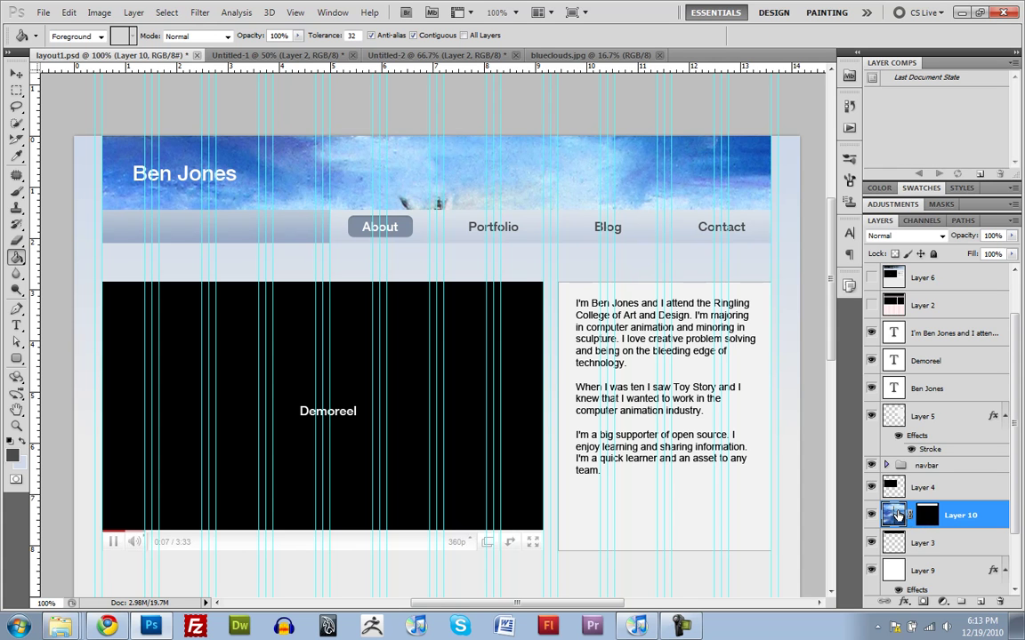
Drag Layer 10's clouds within the header mask until a darker blue area sits behind the title.
key(v)
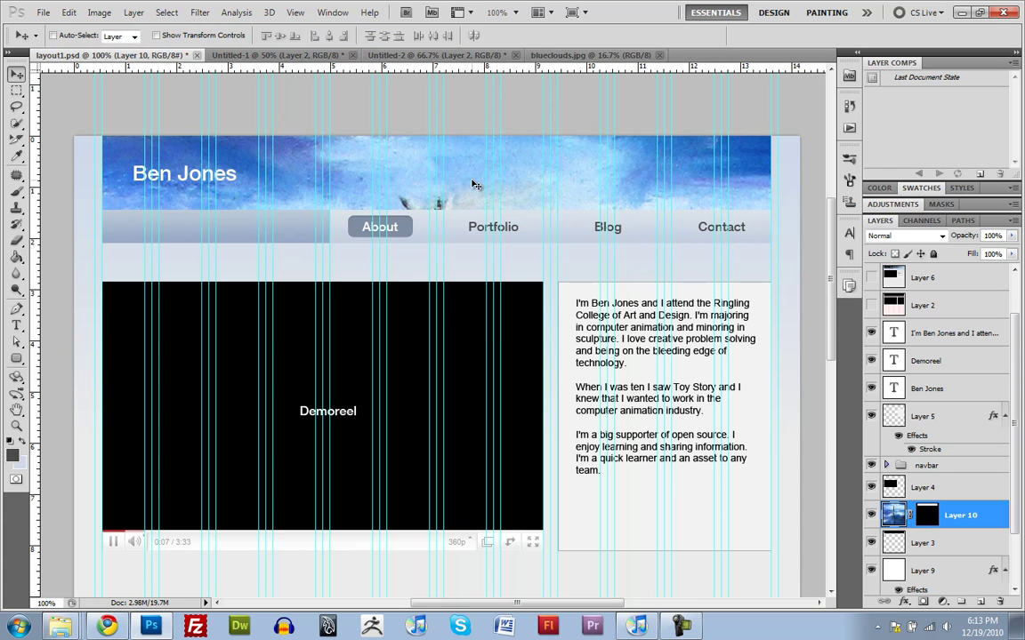
drag(474, 184, 515, 274)
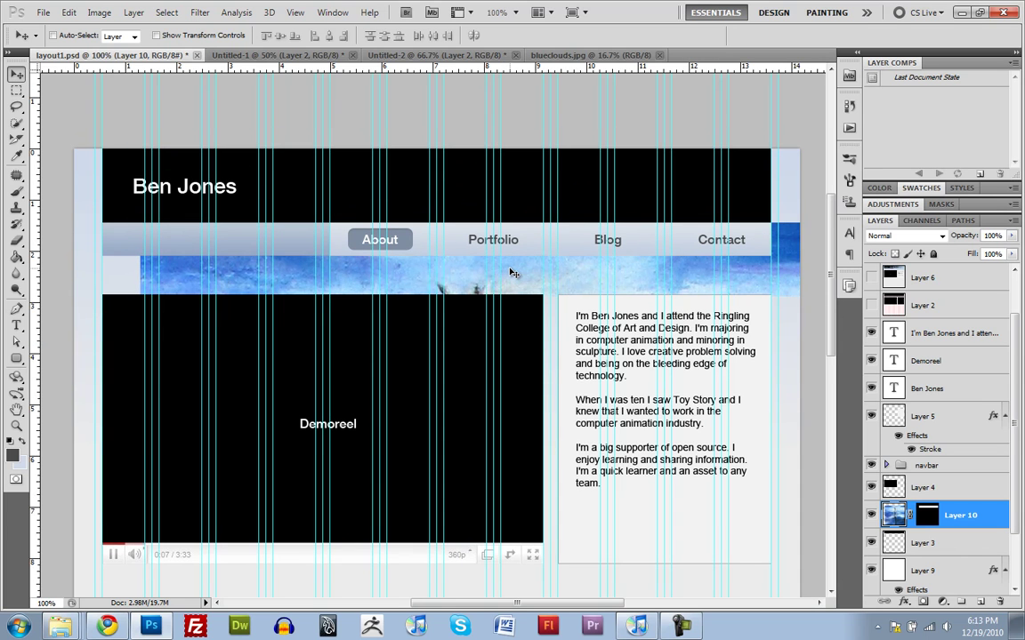
key(ctrl+z)
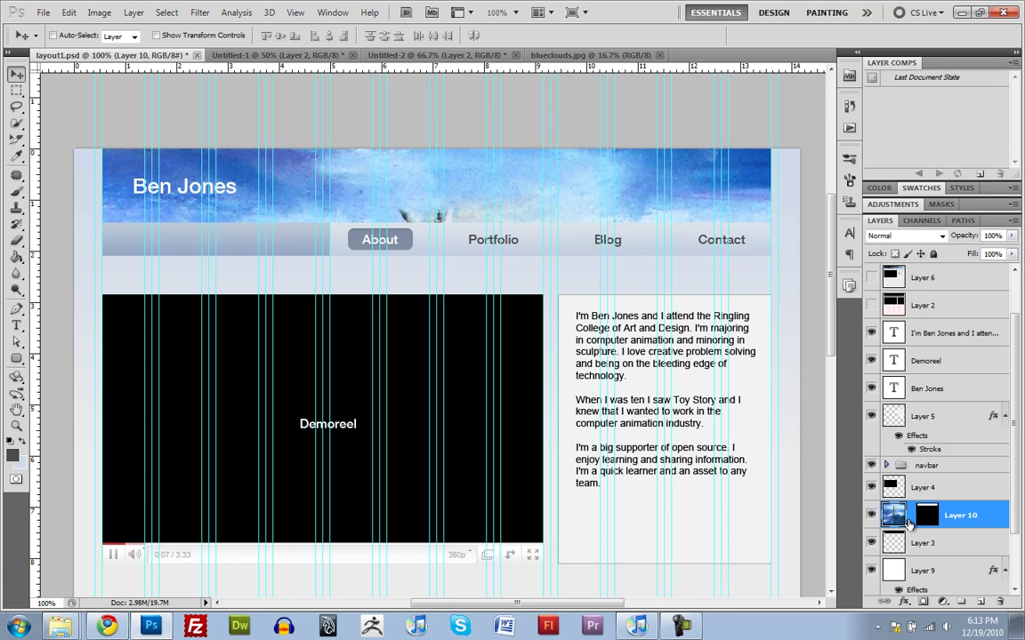
drag(405, 208, 455, 218)
mouse_move(535, 228)
mouse_down()
mouse_move(540, 105)
mouse_move(515, 211)
mouse_move(495, 146)
mouse_move(420, 211)
mouse_move(480, 160)
mouse_move(429, 181)
mouse_move(478, 167)
mouse_move(551, 96)
mouse_move(542, 201)
mouse_move(474, 93)
mouse_move(502, 204)
mouse_move(512, 334)
mouse_move(630, 332)
mouse_move(614, 298)
mouse_move(469, 144)
mouse_move(479, 216)
mouse_move(538, 228)
mouse_up()
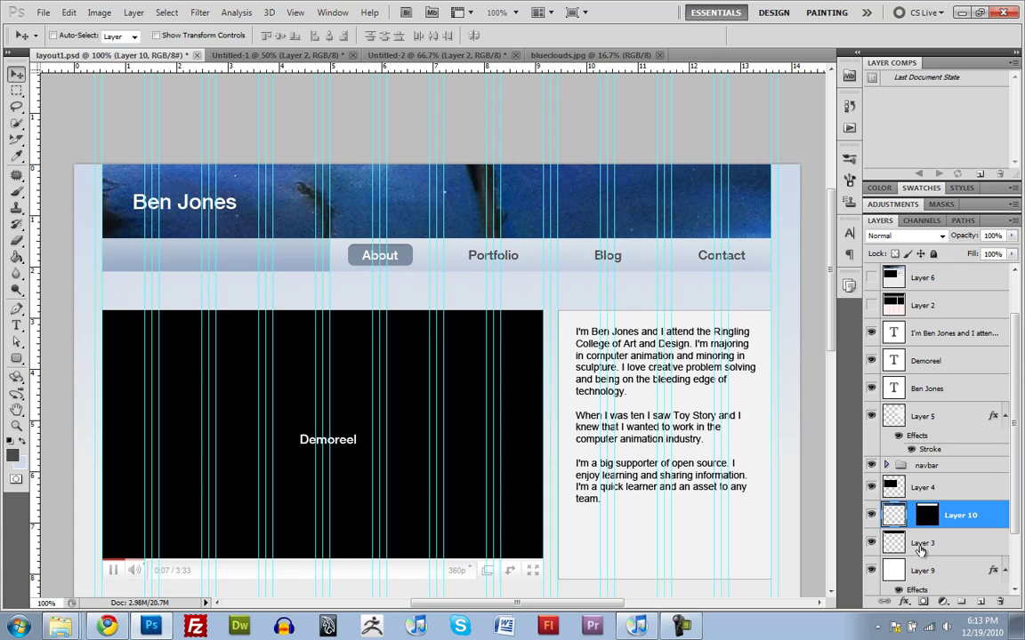
Spread Layer 10's image across the whole page background, with darker branches filling the header and guides hidden.
key(Delete)
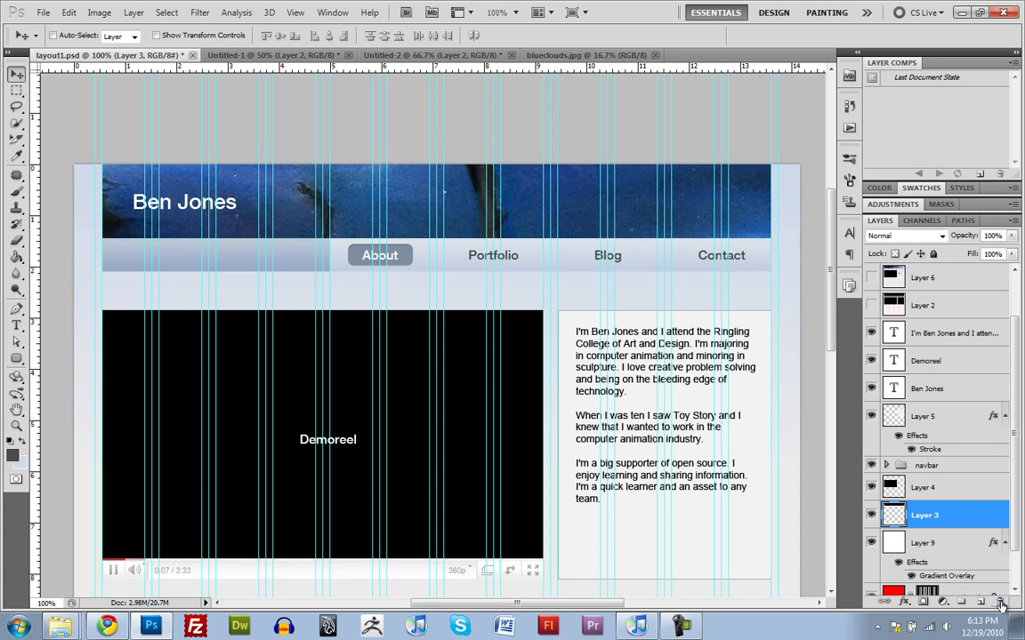
click(546, 56)
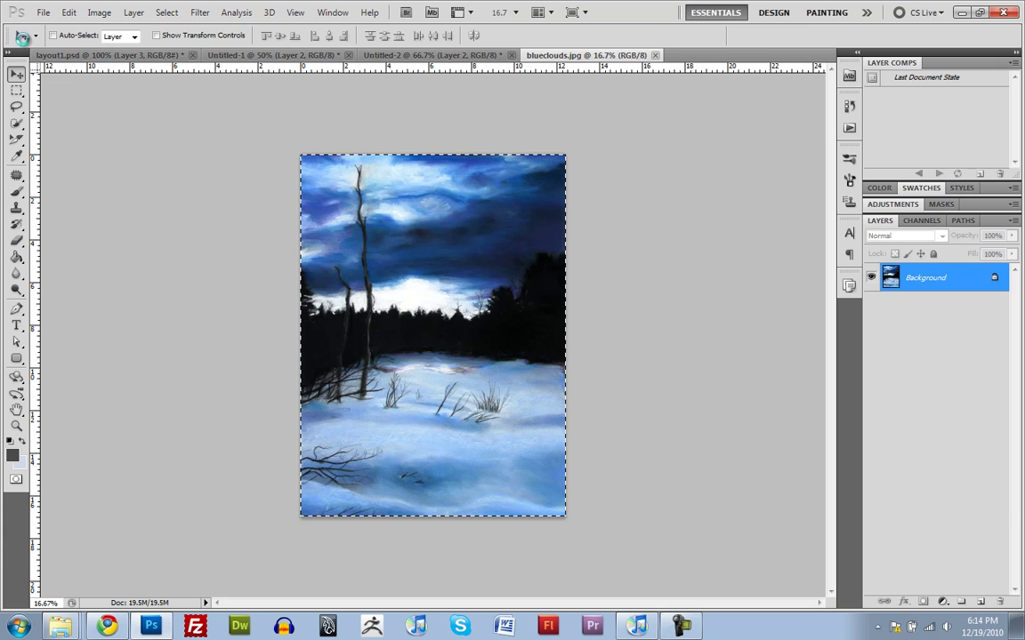
click(52, 57)
key(ctrl+z)
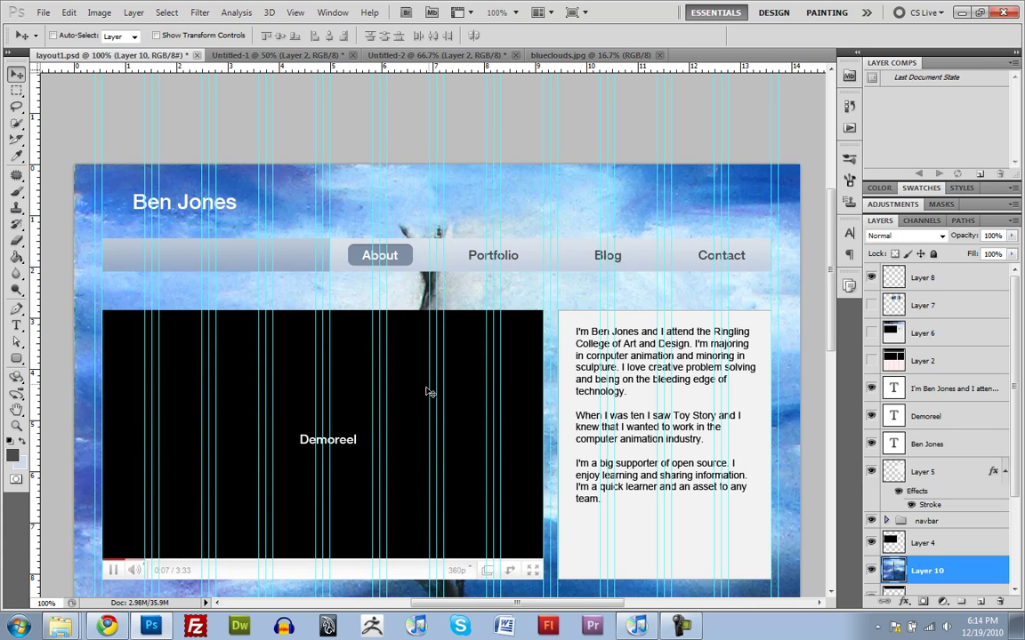
drag(412, 440, 485, 208)
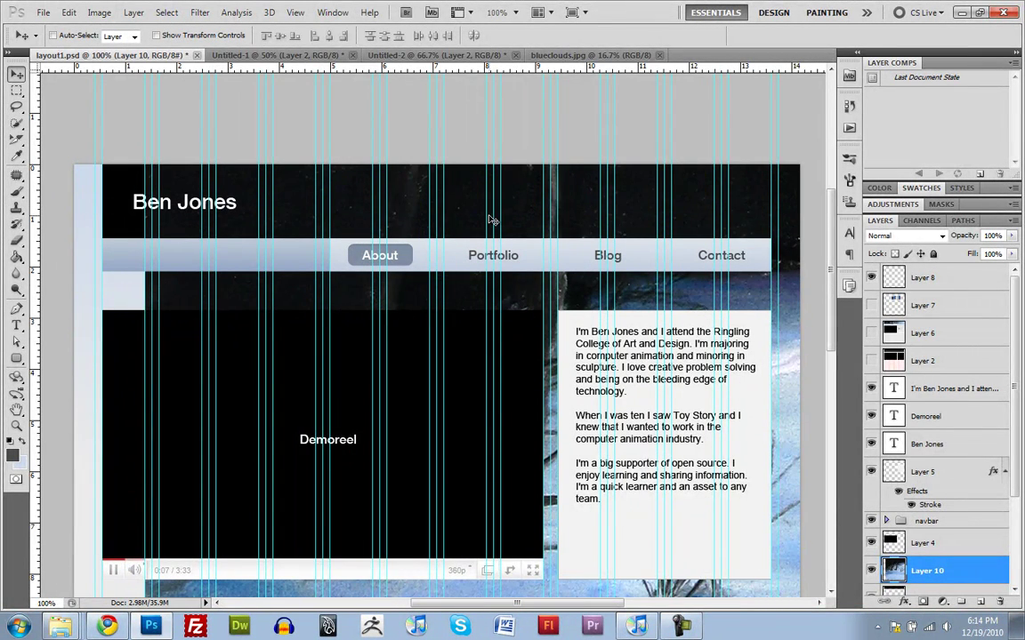
drag(728, 345, 702, 137)
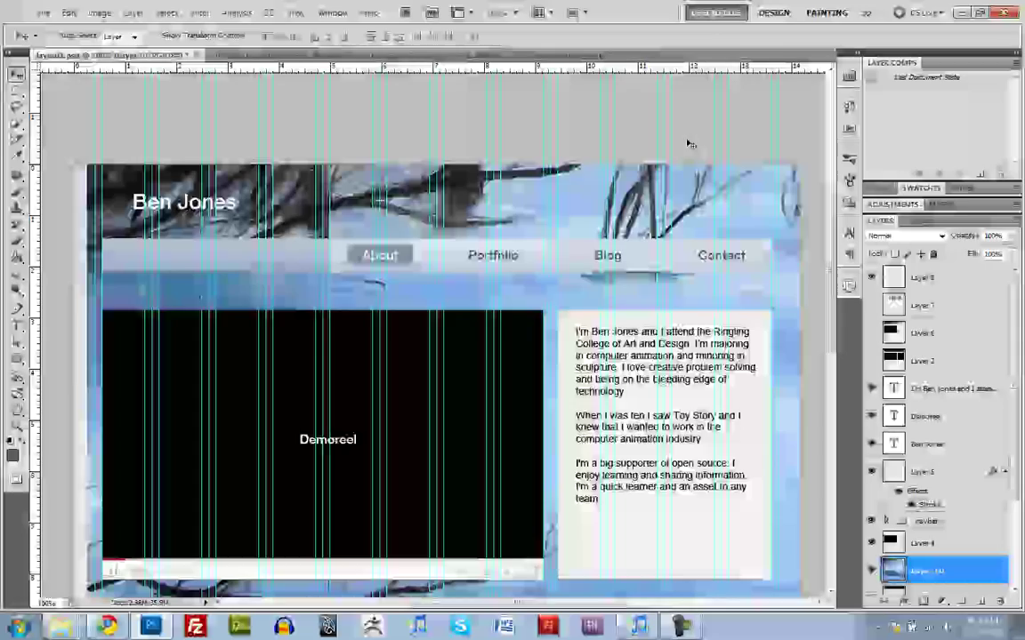
key(ctrl+semicolon)
drag(560, 367, 349, 252)
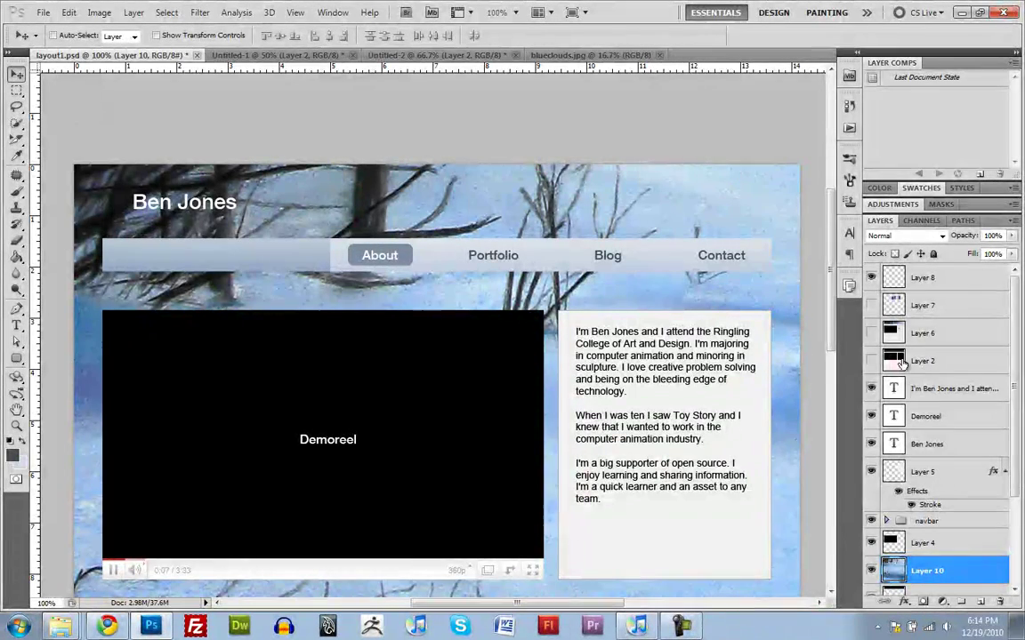
Compare against the dark name banner and shift the snowy tree photo behind the page content, leaving the banner hidden.
scroll(873, 340, down, 1)
scroll(872, 338, up, 1)
click(871, 334)
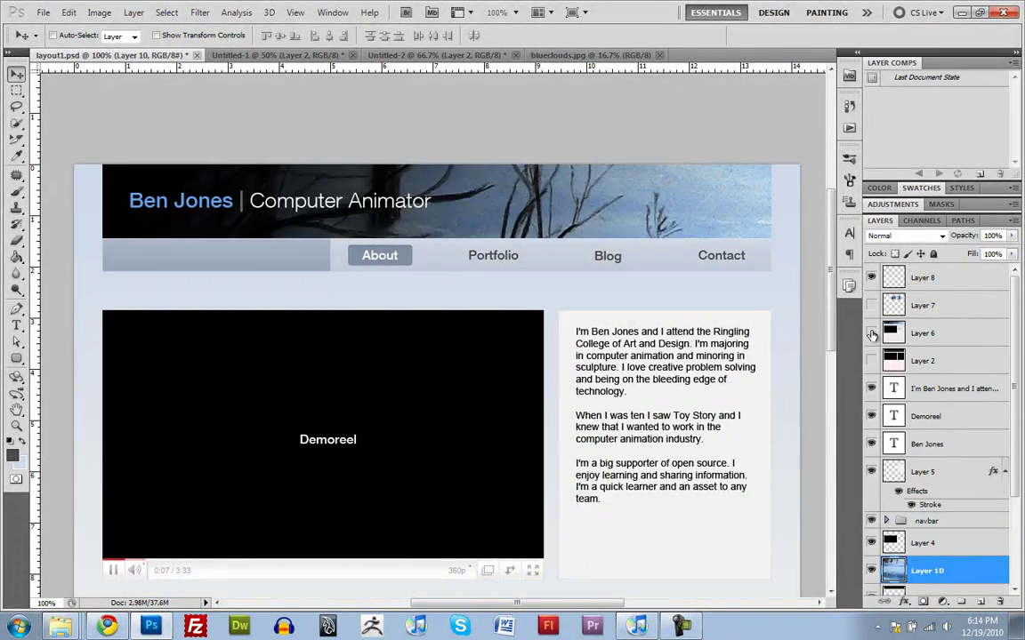
click(872, 333)
click(872, 334)
click(872, 333)
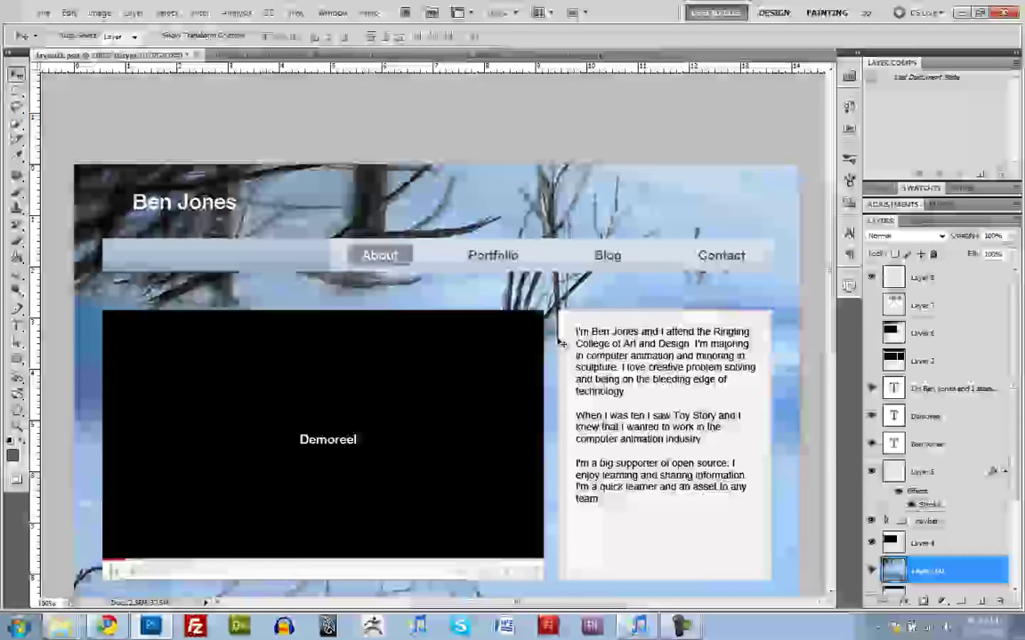
drag(534, 275, 485, 260)
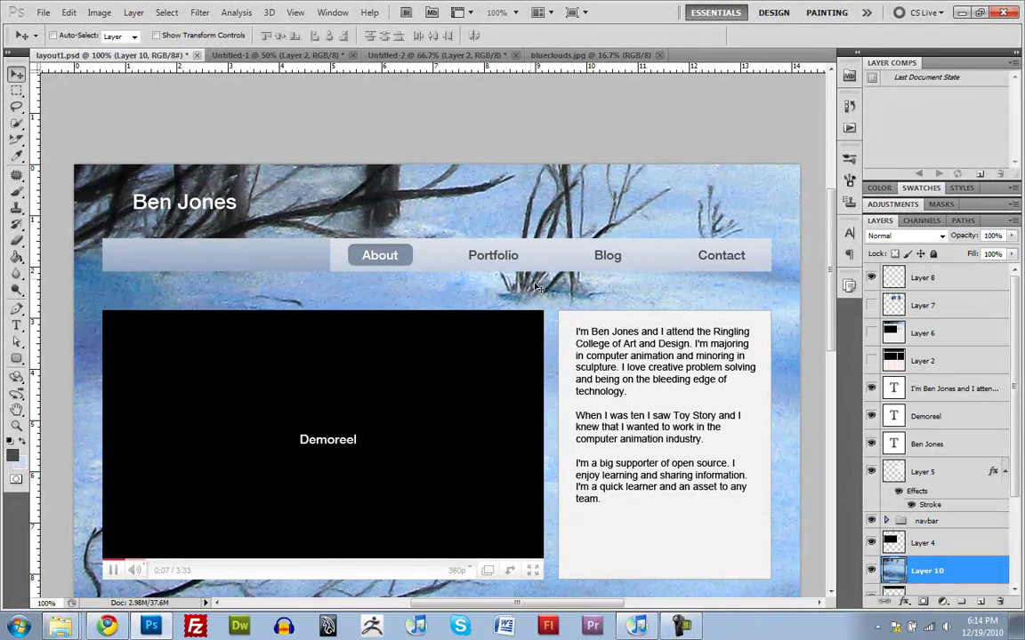
click(872, 334)
click(872, 333)
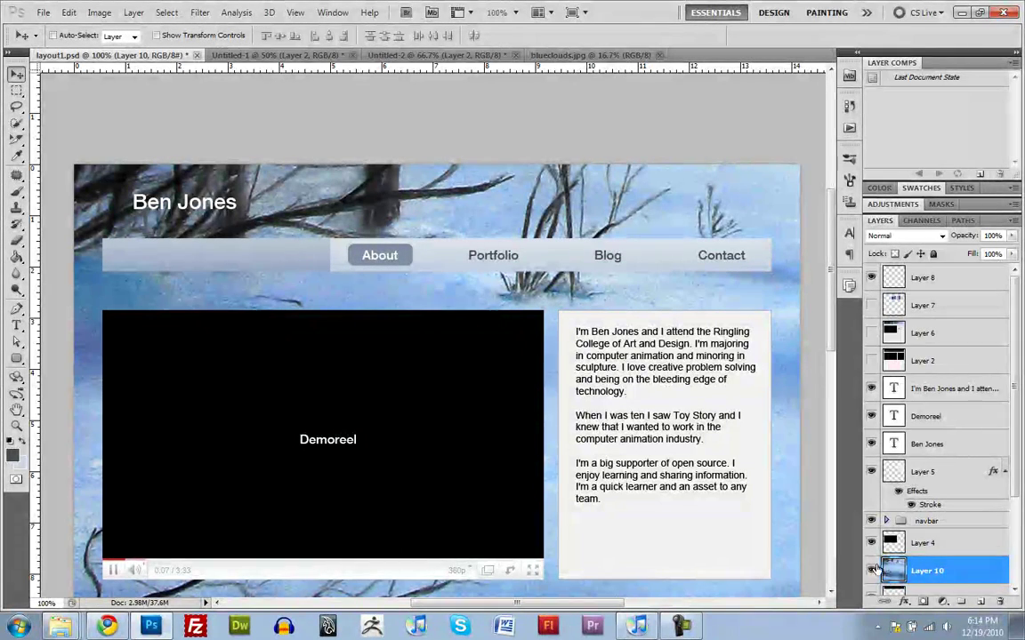
scroll(894, 507, down, 3)
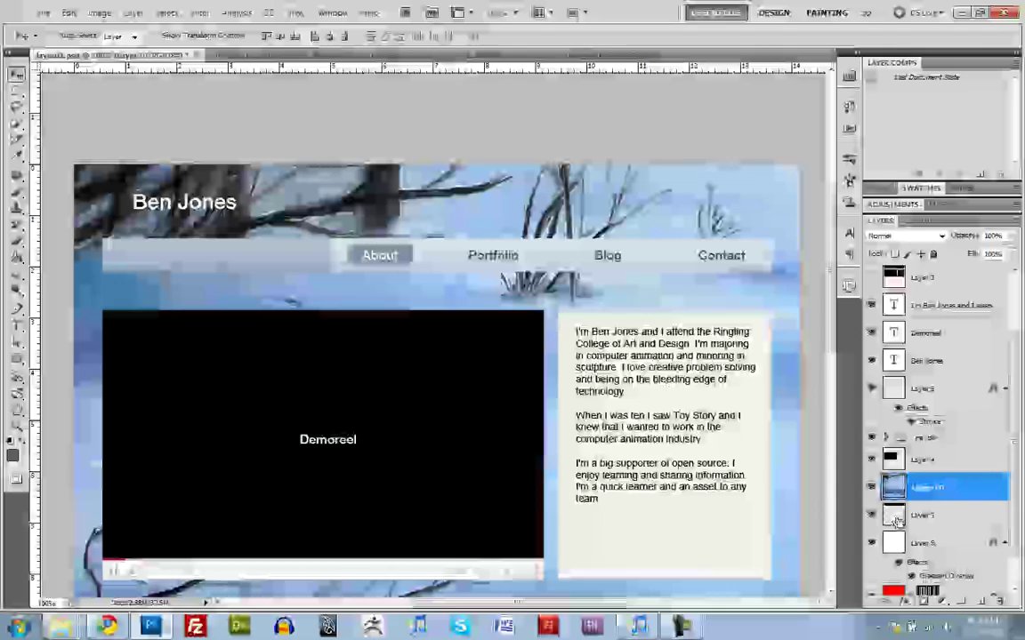
Mask Layer 10 to Layer 3's header shape, unlink the mask, and shift the photo so dark branches frame the title.
ctrl+click(895, 519)
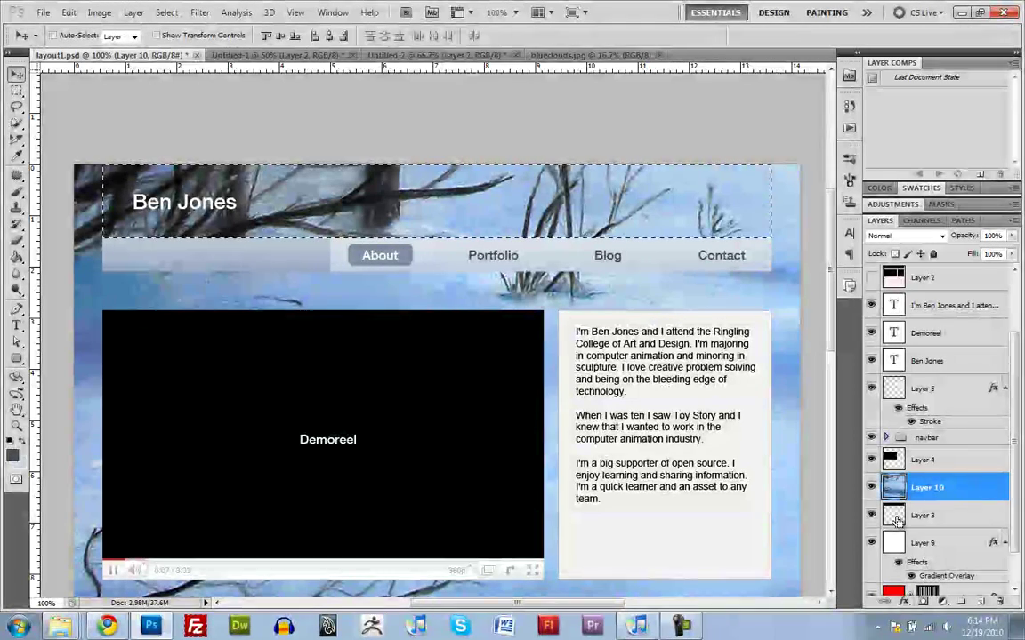
click(923, 603)
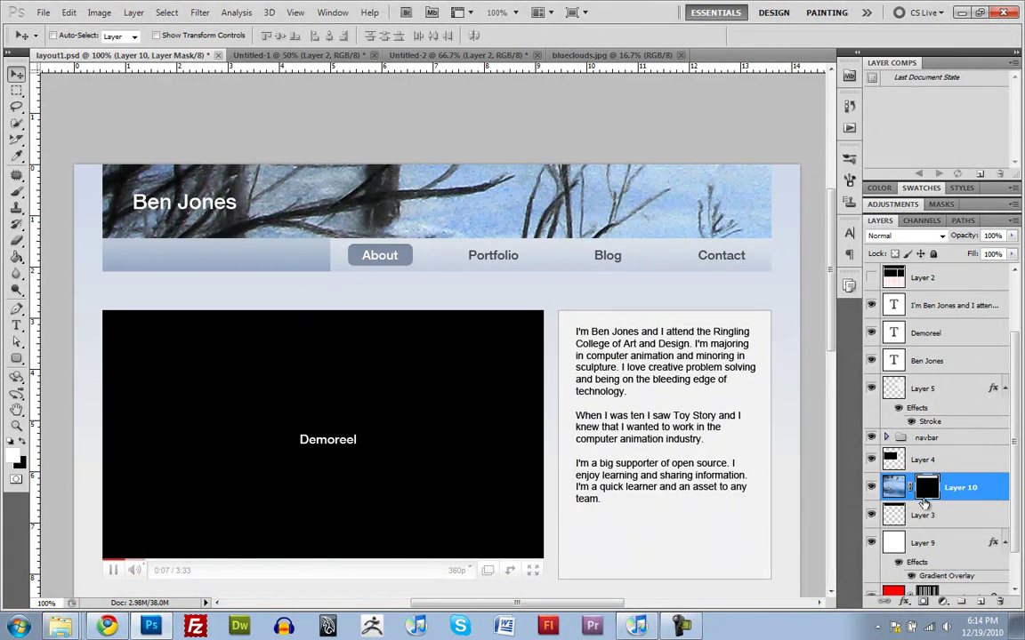
click(909, 488)
drag(376, 195, 426, 242)
click(887, 488)
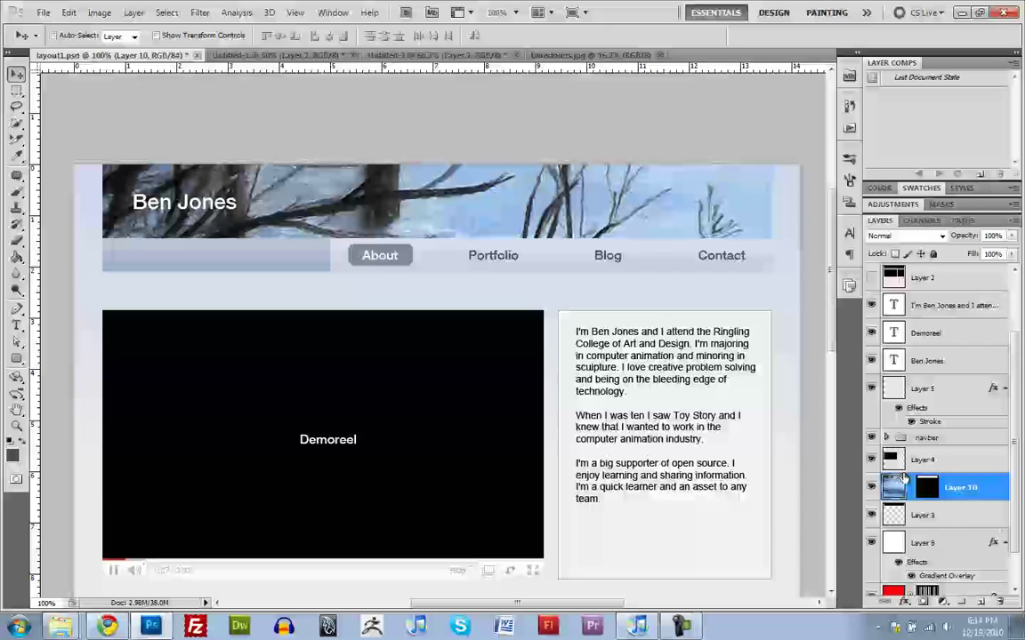
mouse_move(488, 194)
mouse_down()
mouse_move(471, 187)
mouse_move(464, 208)
mouse_move(488, 189)
mouse_move(477, 206)
mouse_up()
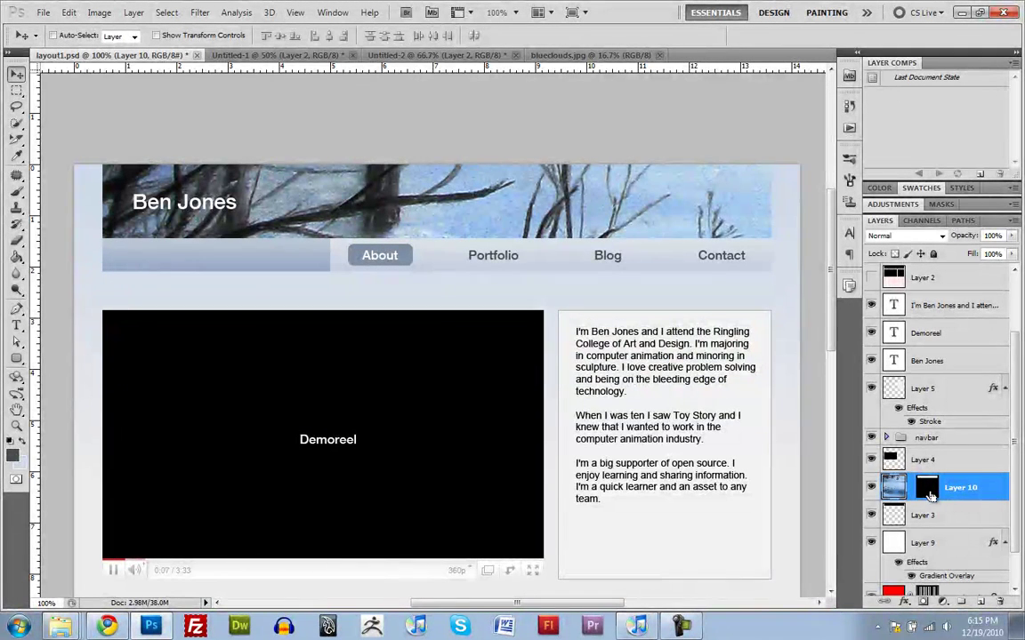
Create Layer 11 above Layer 10, masked with the header selection, and target its pixels.
ctrl+click(930, 496)
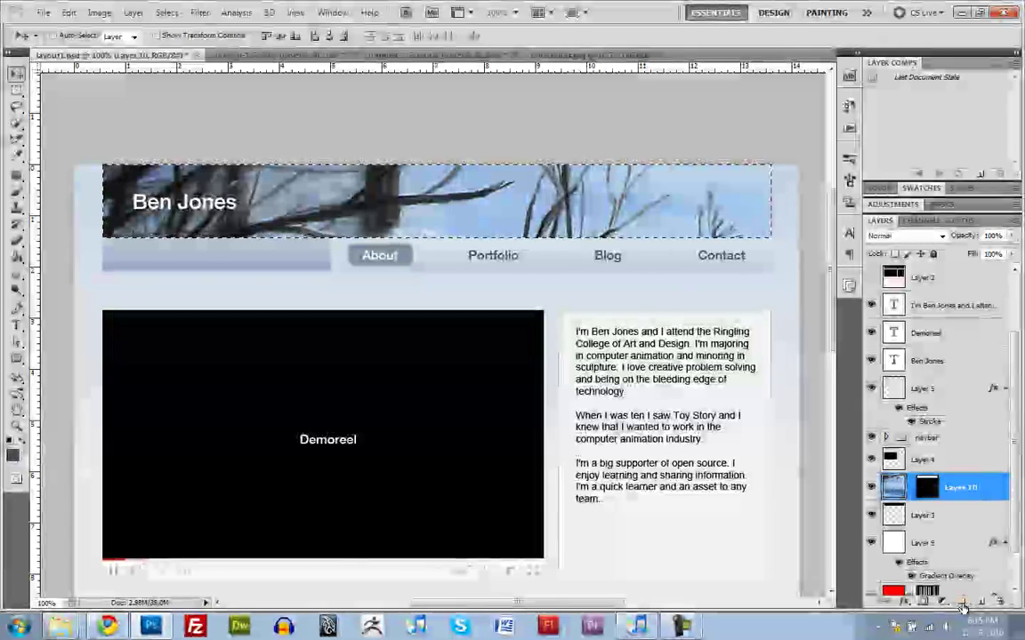
click(982, 603)
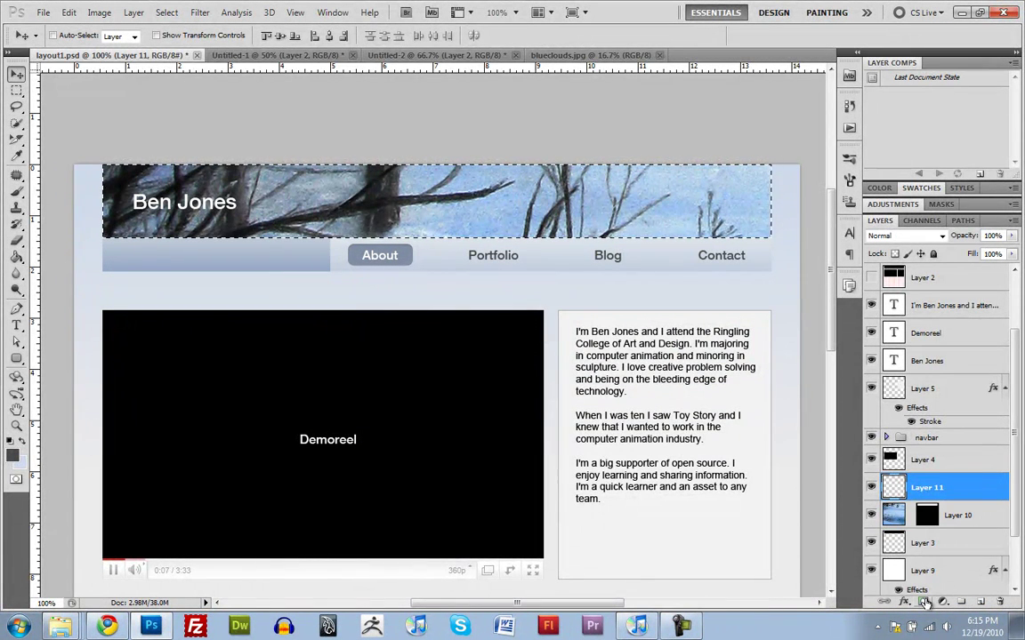
click(924, 603)
key(ctrl+grave)
key(b)
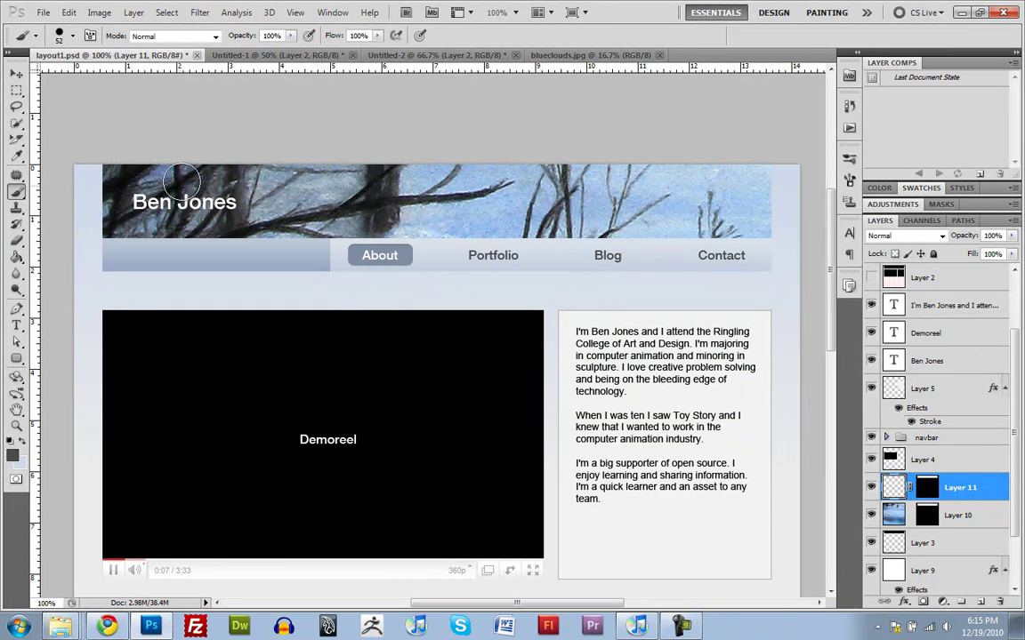
Paint soft black on Layer 11 behind the title with a large brush of roughly 400–500 px.
right_click(249, 252)
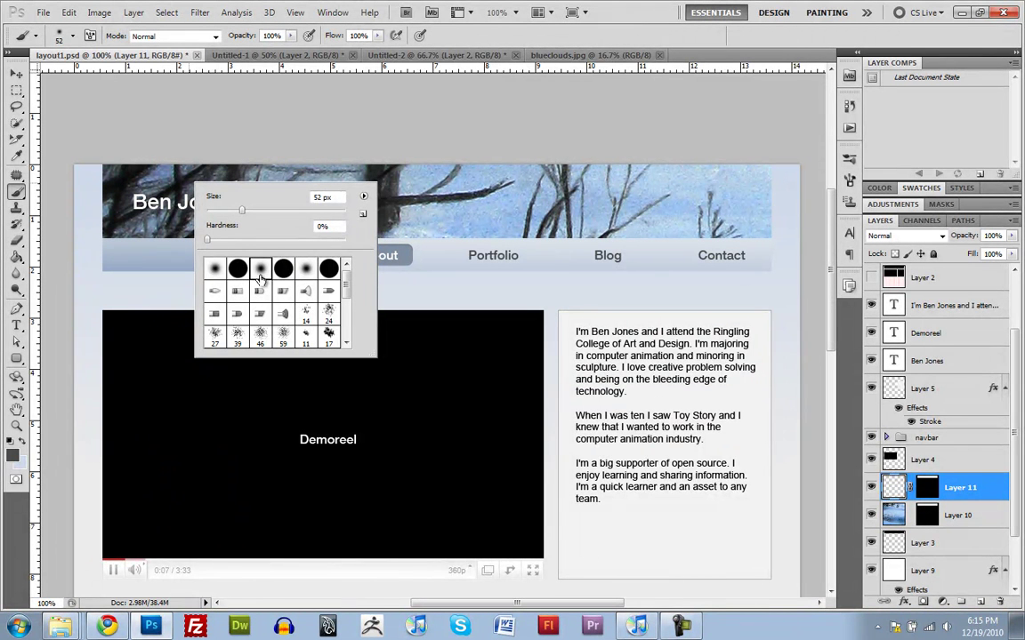
drag(247, 211, 297, 211)
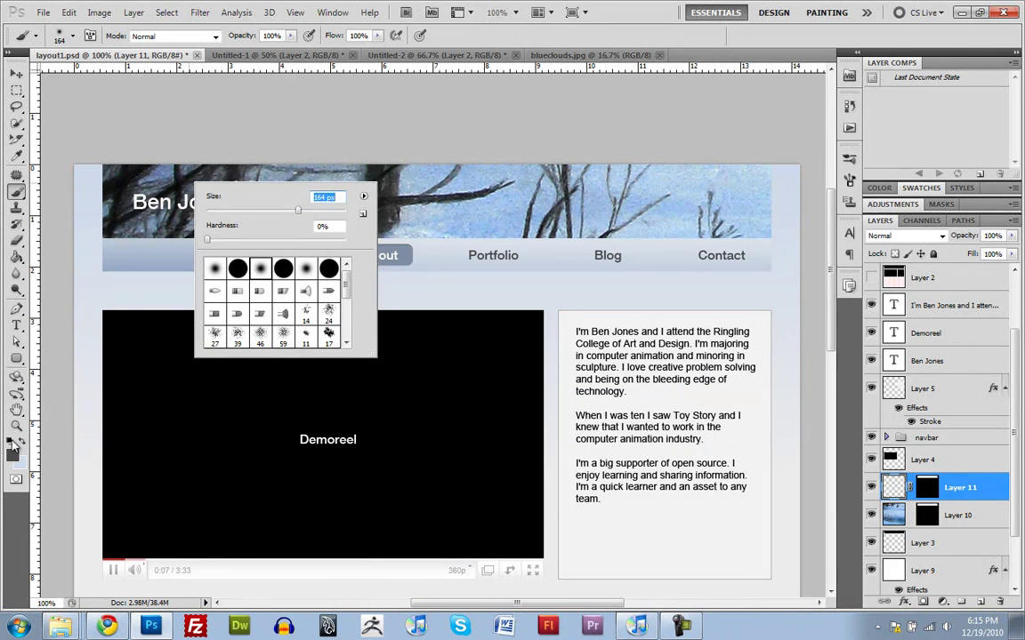
key(Return)
mouse_move(110, 209)
mouse_down()
mouse_move(29, 222)
mouse_move(160, 263)
mouse_move(64, 201)
mouse_up()
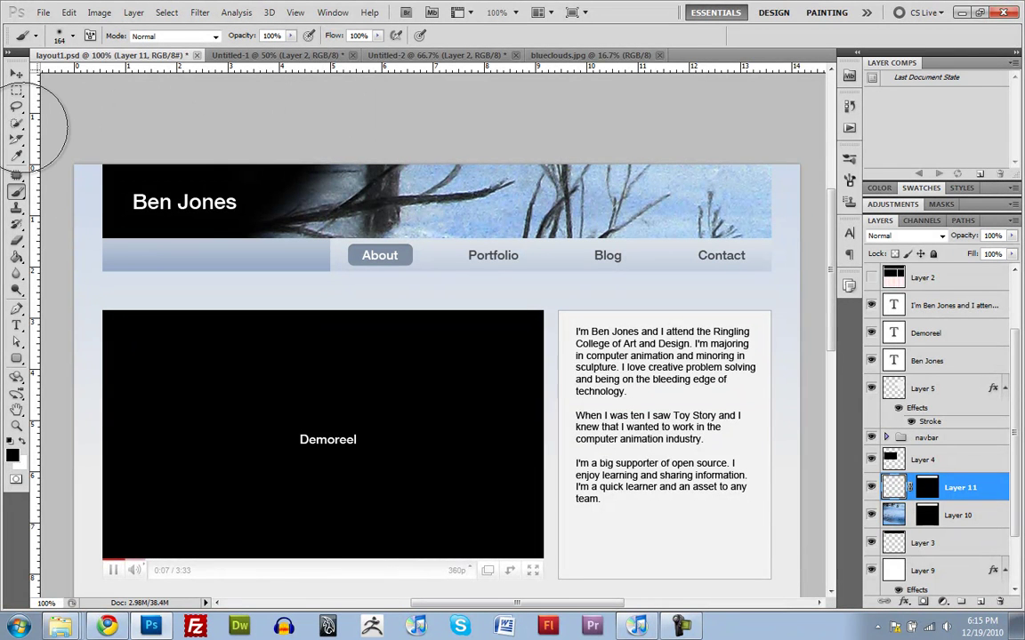
key(ctrl+z)
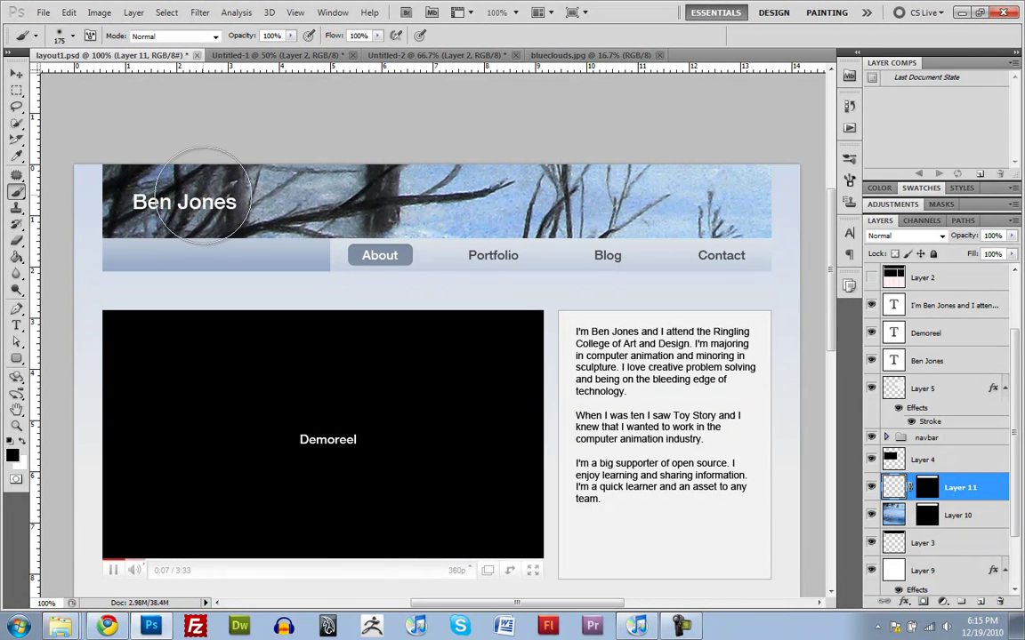
key(bracketright)
key(bracketright)
key(bracketright)
key(bracketright)
key(bracketleft)
key(bracketleft)
key(bracketright)
key(bracketright)
key(bracketright)
key(bracketright)
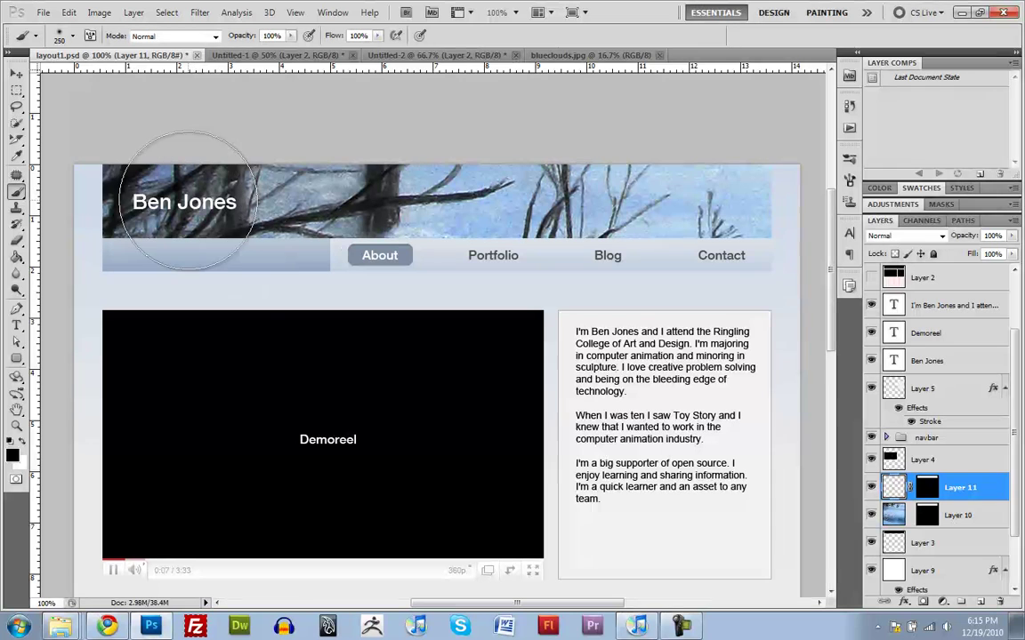
key(bracketleft)
key(bracketleft)
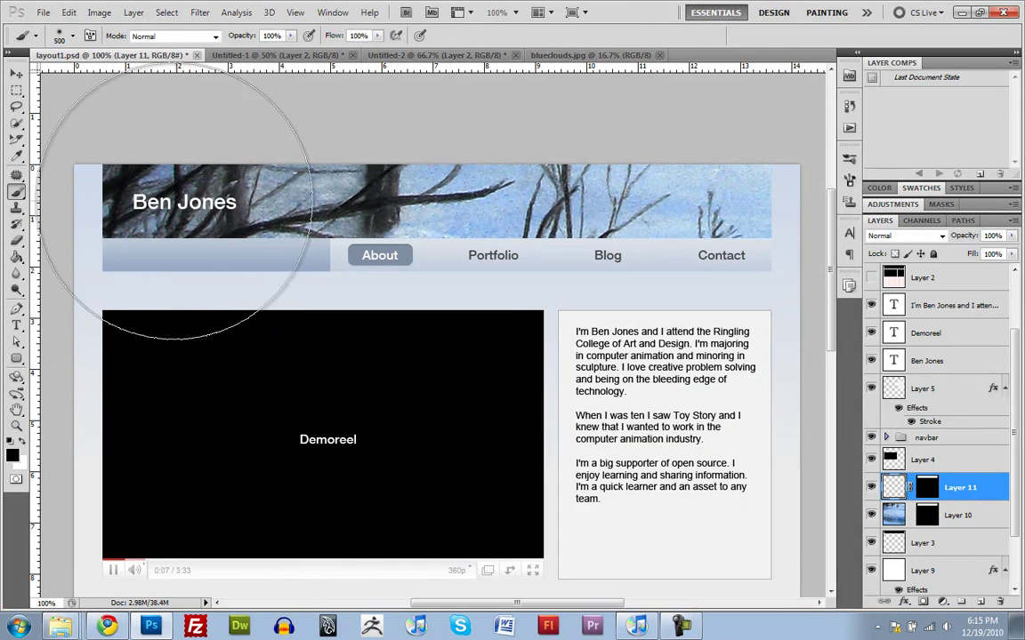
key(bracketright)
mouse_move(138, 210)
mouse_down()
mouse_move(137, 201)
mouse_move(103, 217)
mouse_up()
key(bracketright)
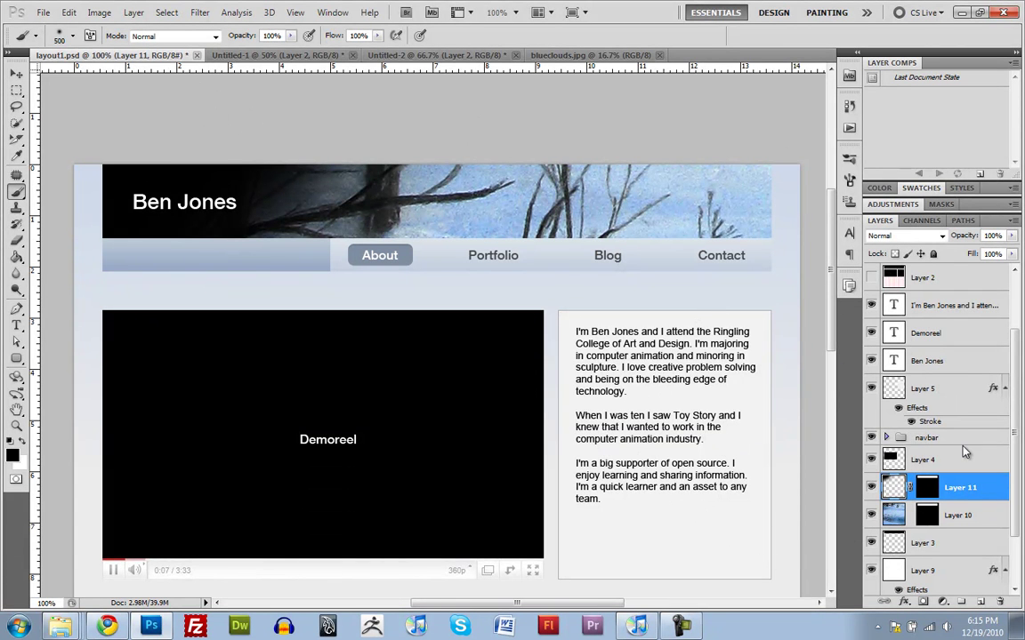
Compare the darkened header against the dark name banner layer, leaving the banner hidden.
drag(546, 350, 524, 307)
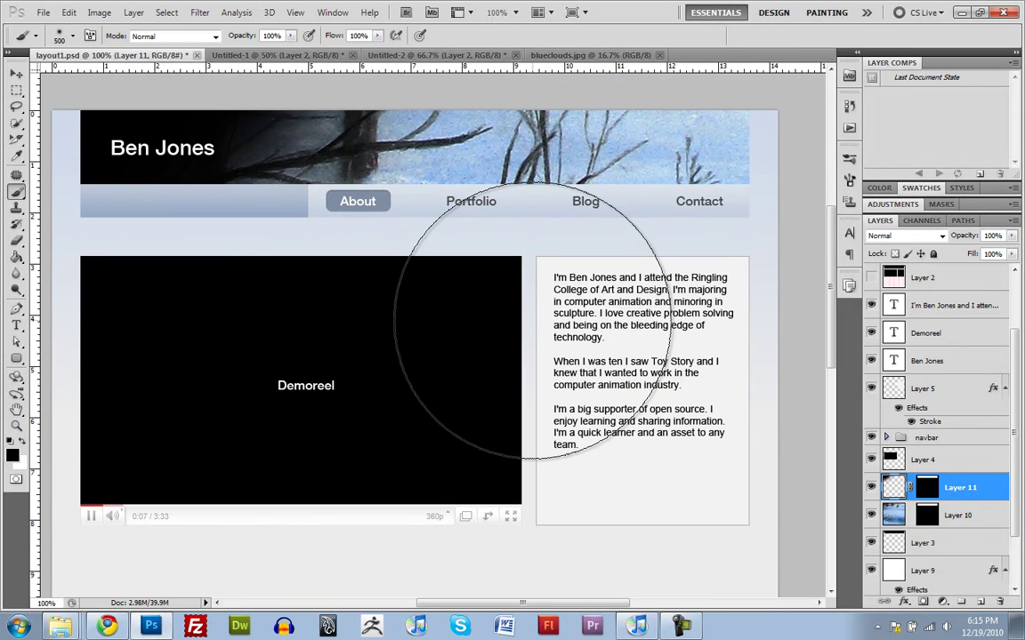
scroll(916, 471, up, 3)
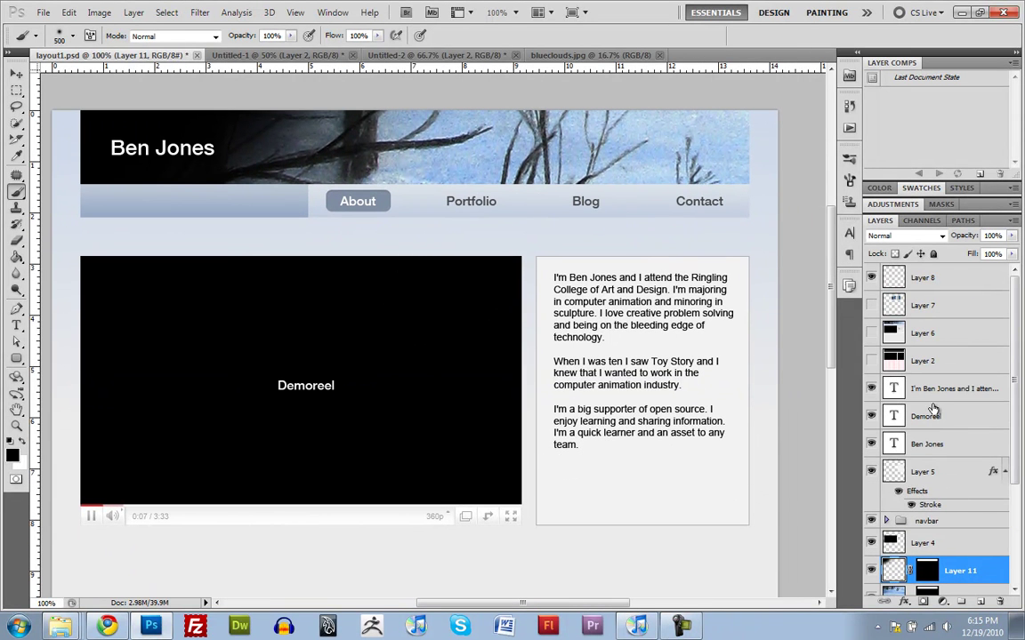
click(870, 333)
click(871, 332)
click(871, 332)
click(871, 332)
click(871, 332)
click(871, 332)
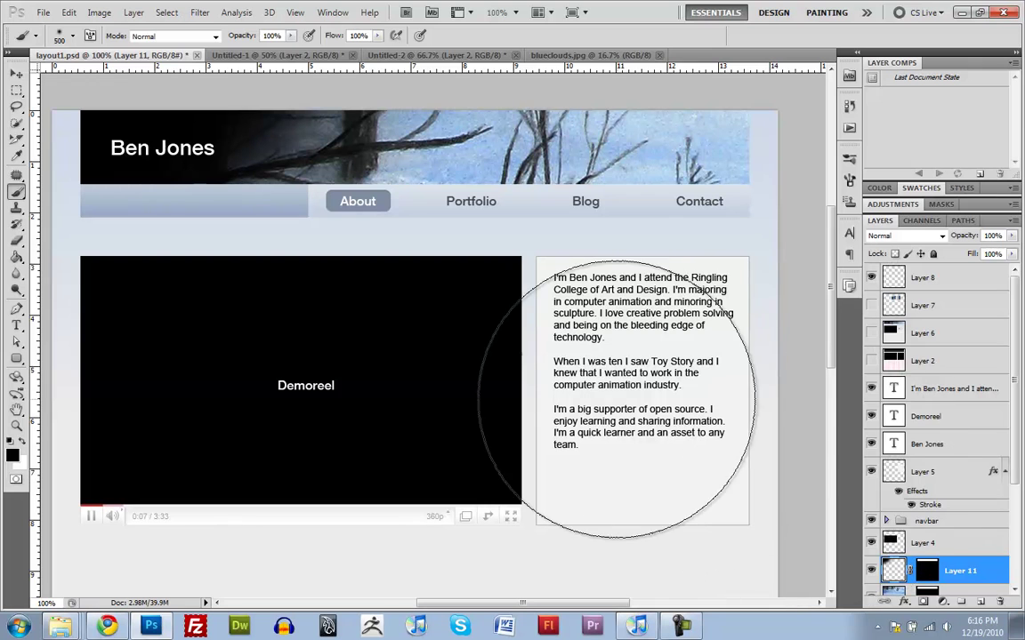
key(v)
scroll(943, 462, down, 3)
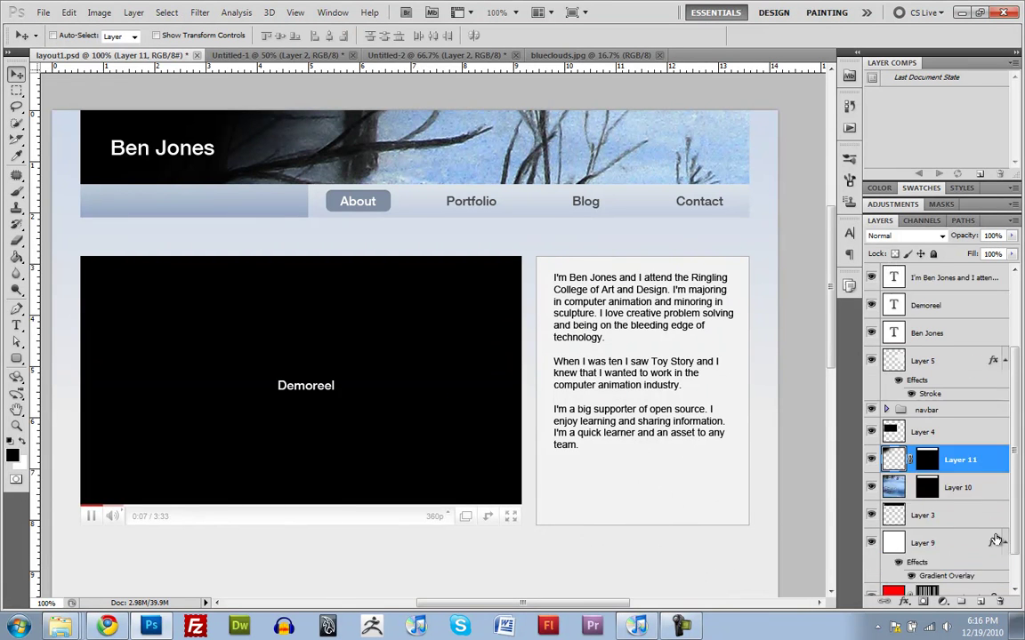
scroll(956, 481, up, 1)
scroll(956, 481, up, 1)
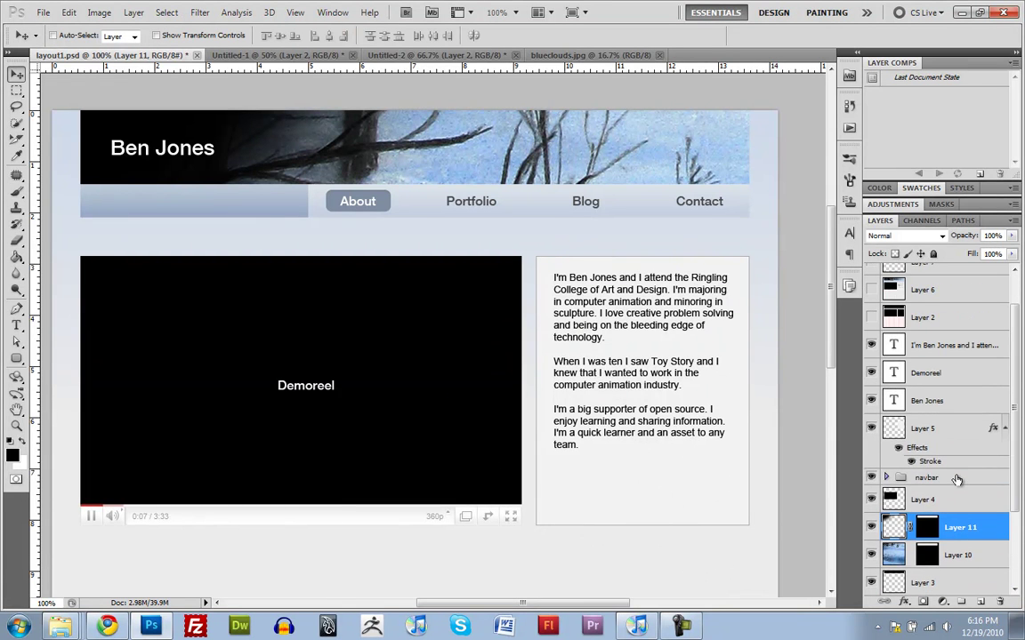
Change Layer 5's 1 px stroke around the About box to light grey, RGB 218/218/218.
click(976, 433)
double_click(980, 446)
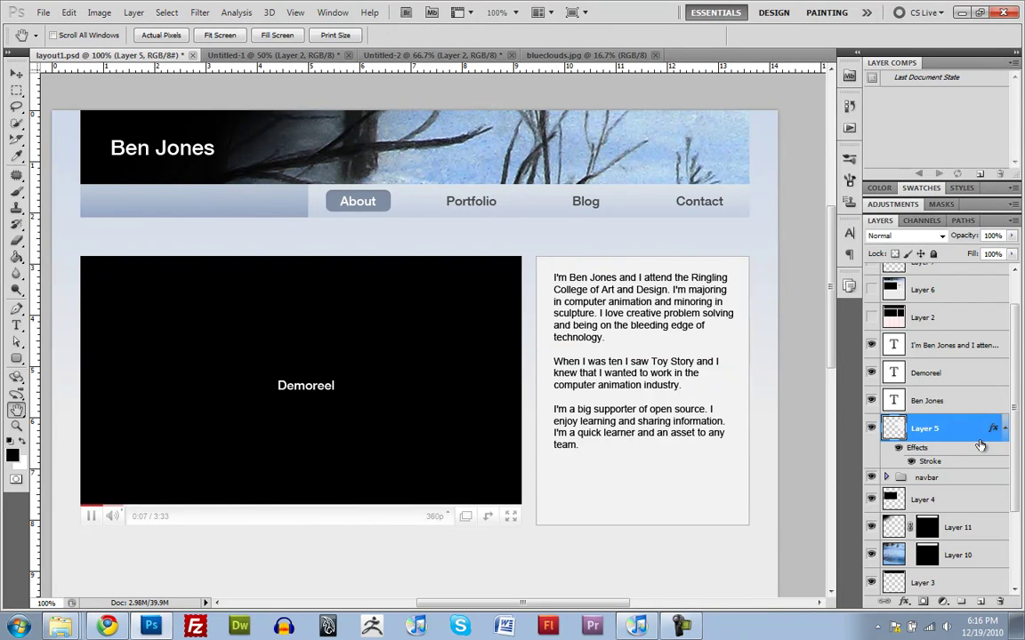
click(656, 346)
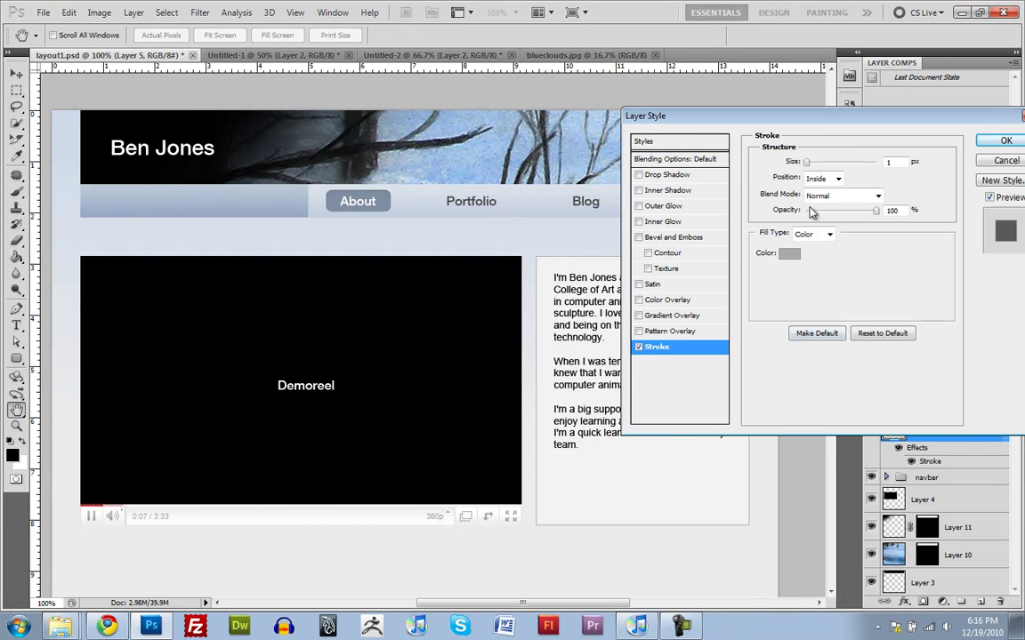
click(789, 254)
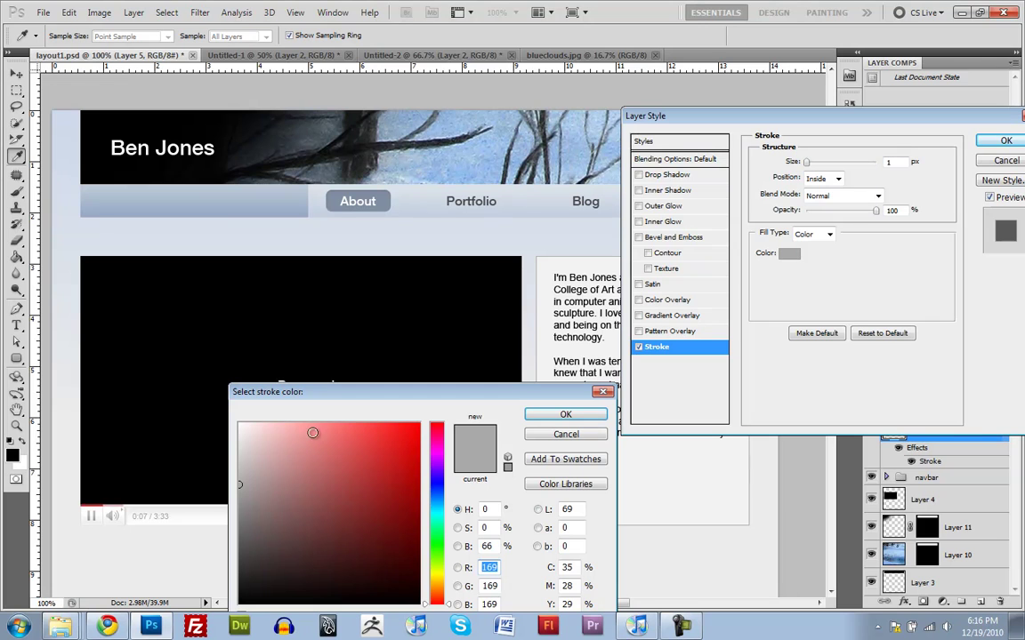
drag(238, 463, 231, 449)
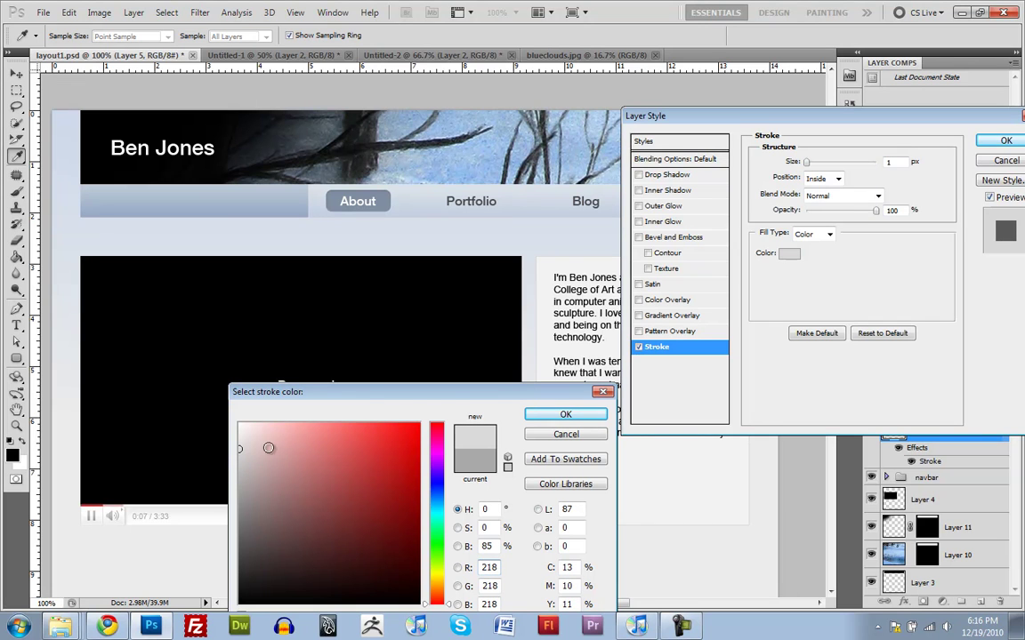
click(566, 415)
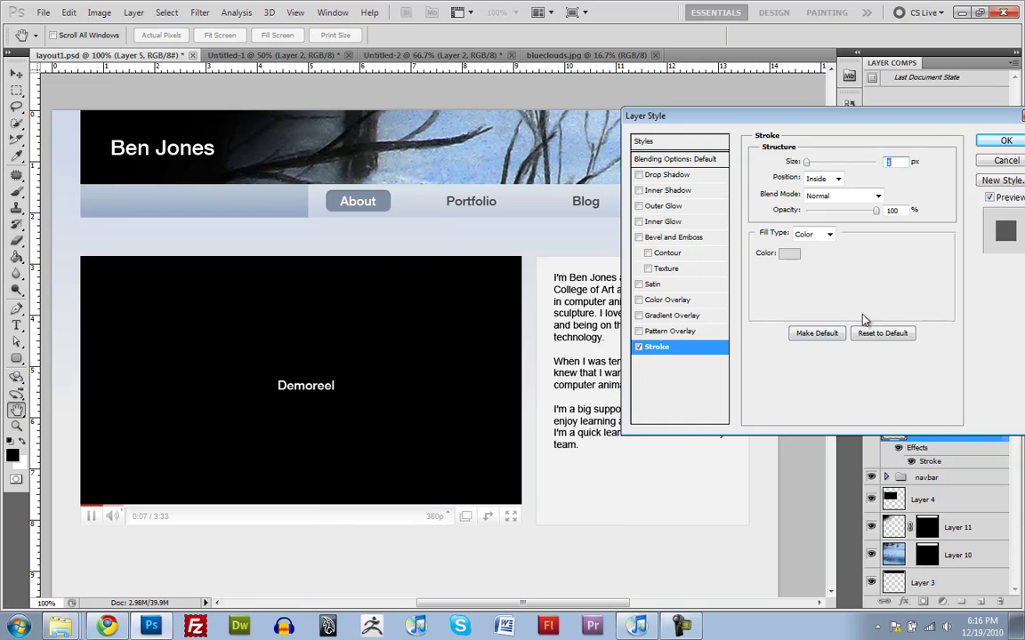
click(1002, 142)
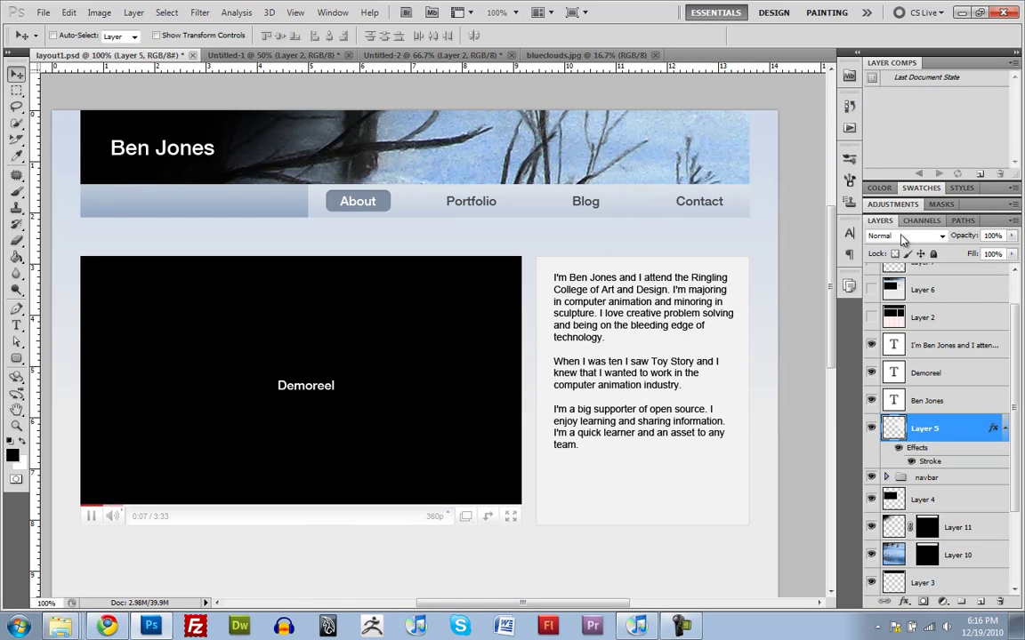
Append ' | Computer Animator' after the name in the header title.
scroll(900, 449, up, 2)
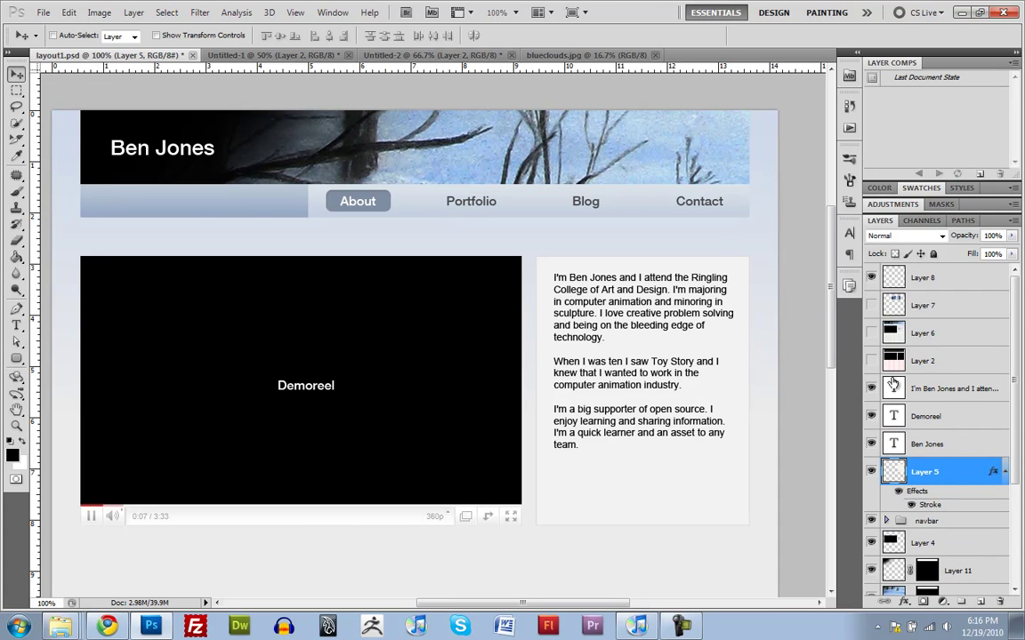
double_click(894, 444)
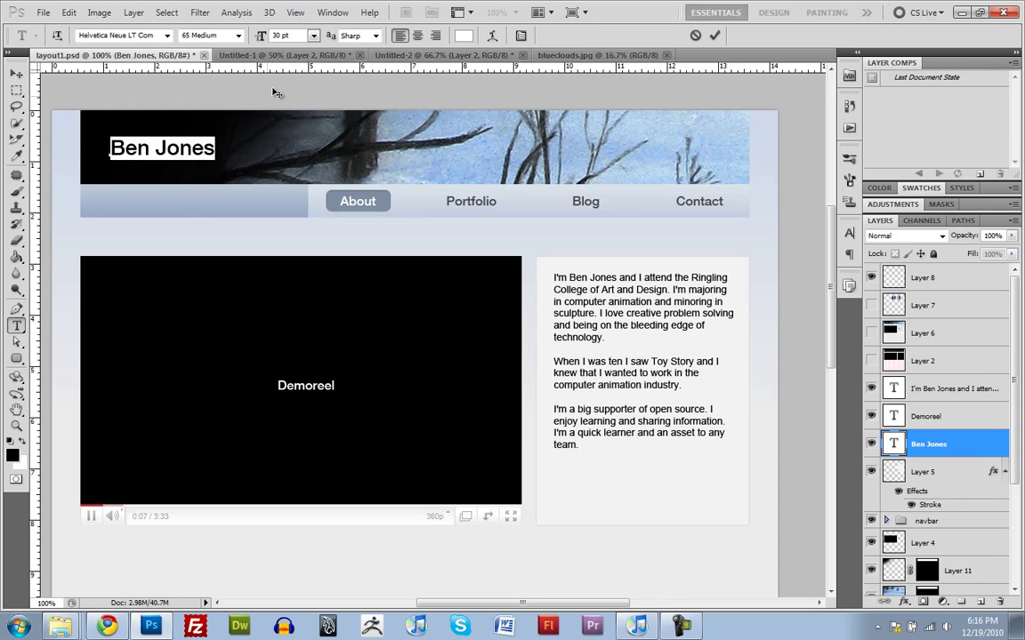
click(213, 143)
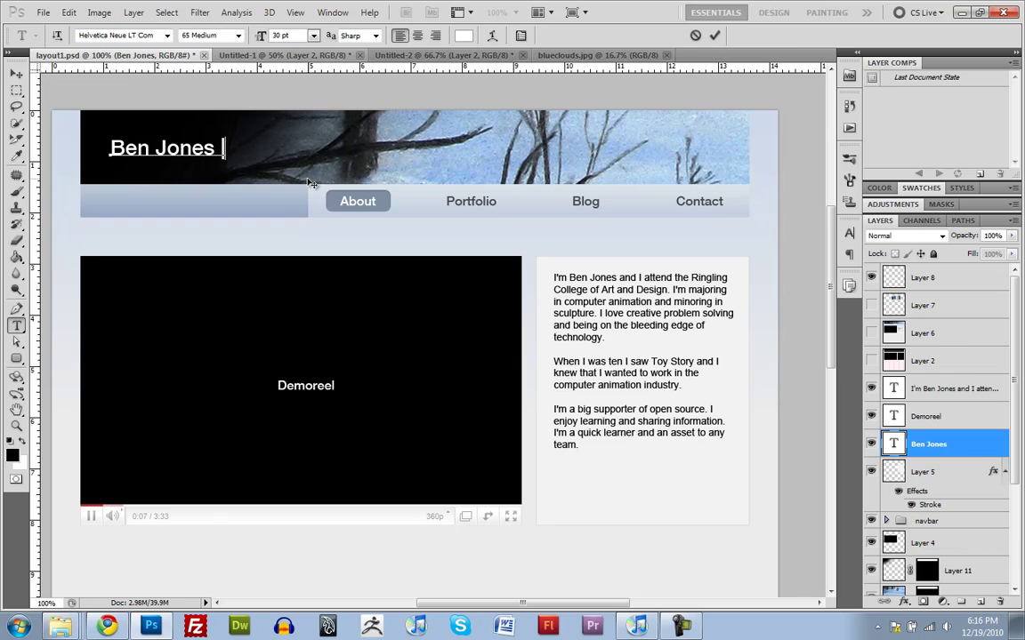
text(| Computer Animator)
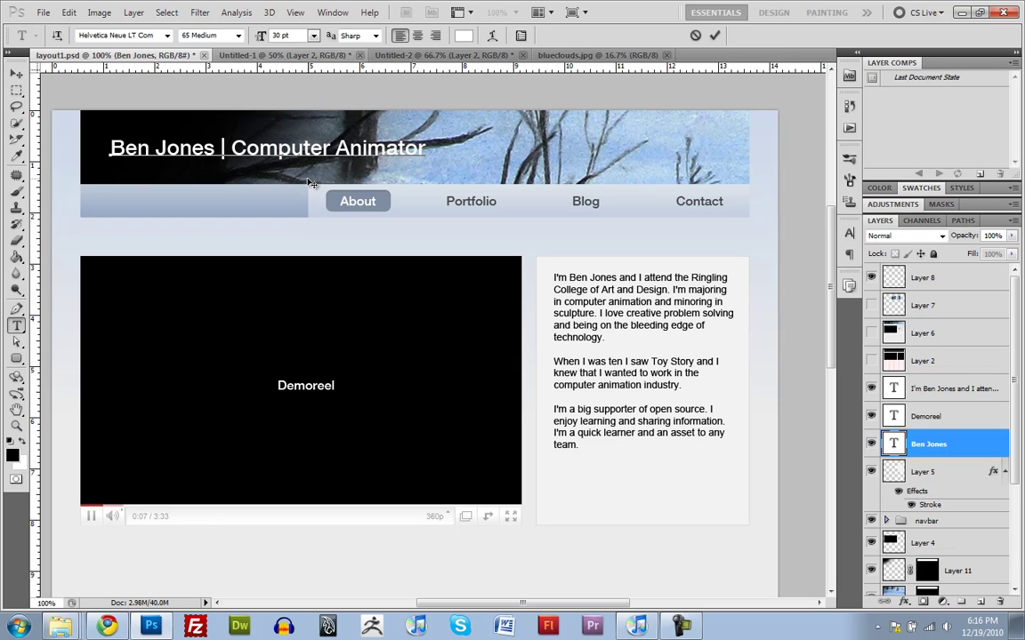
Set the words 'Computer Animator' to Helvetica Neue 45 Light and commit the edit.
drag(233, 147, 490, 145)
click(218, 35)
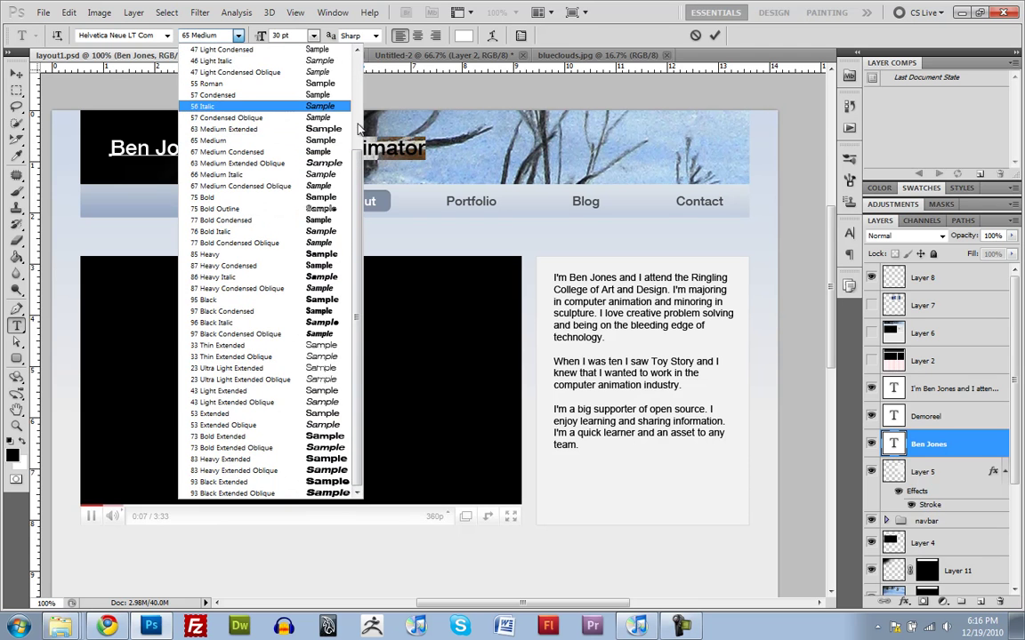
scroll(345, 88, up, 2)
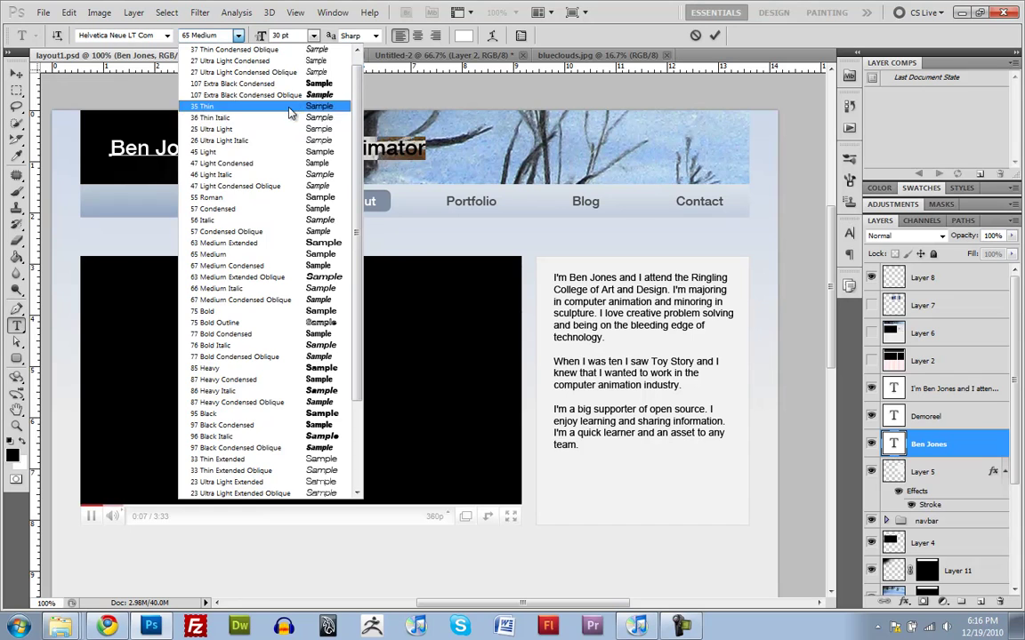
click(286, 160)
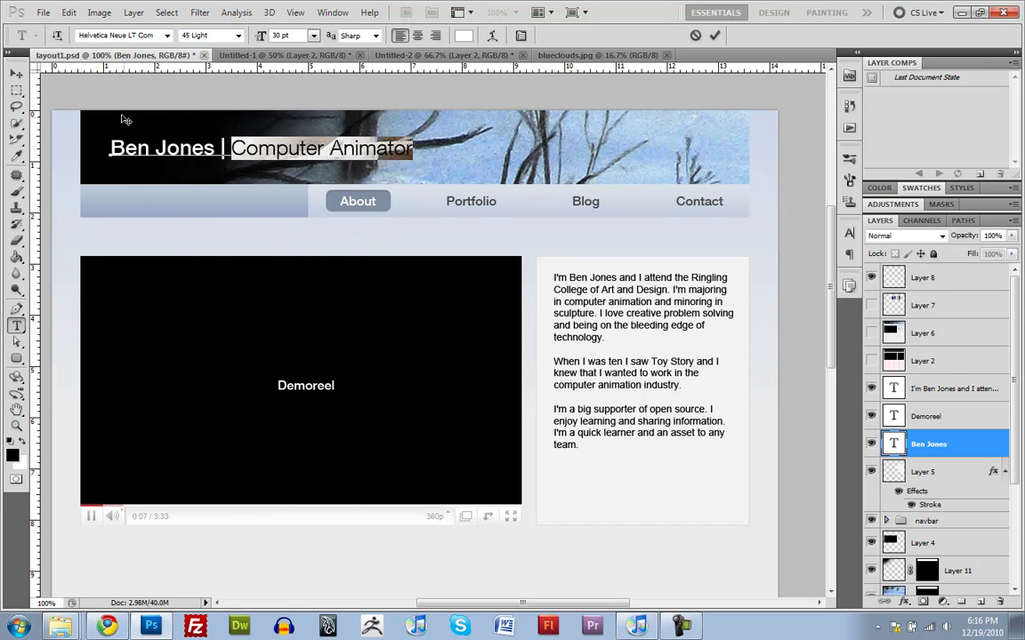
click(16, 74)
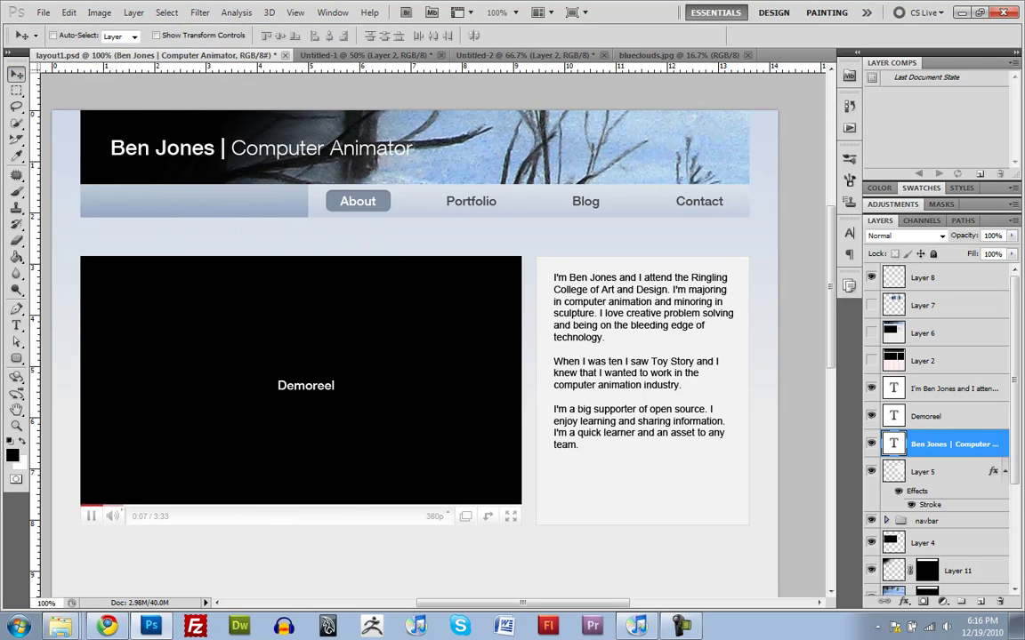
Colour the name in the title light blue, about RGB 106/180/236, keeping 'Computer Animator' white.
double_click(893, 444)
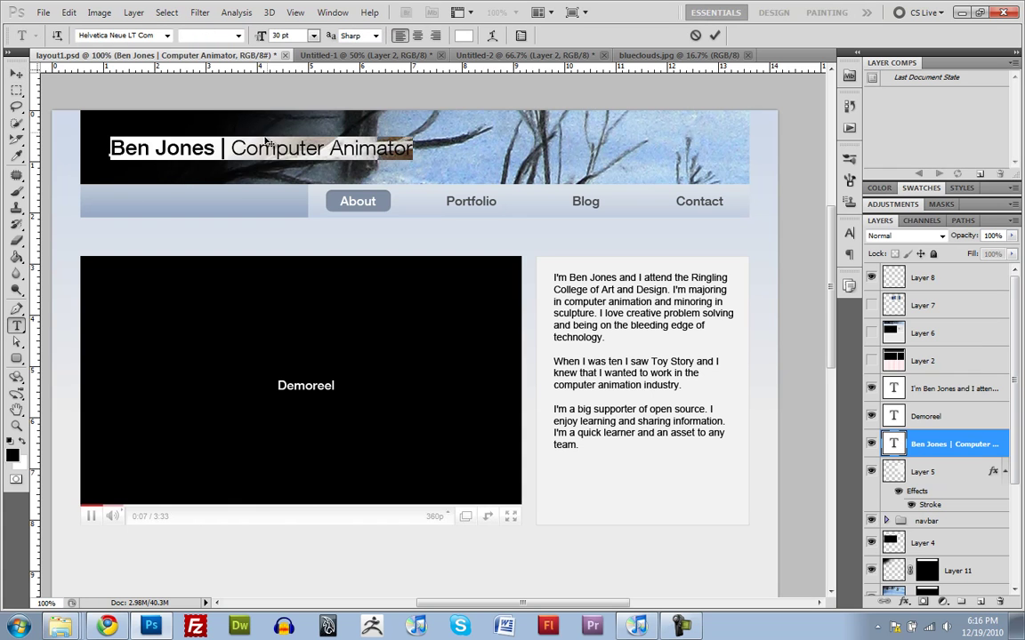
click(265, 142)
drag(216, 145, 69, 137)
click(463, 36)
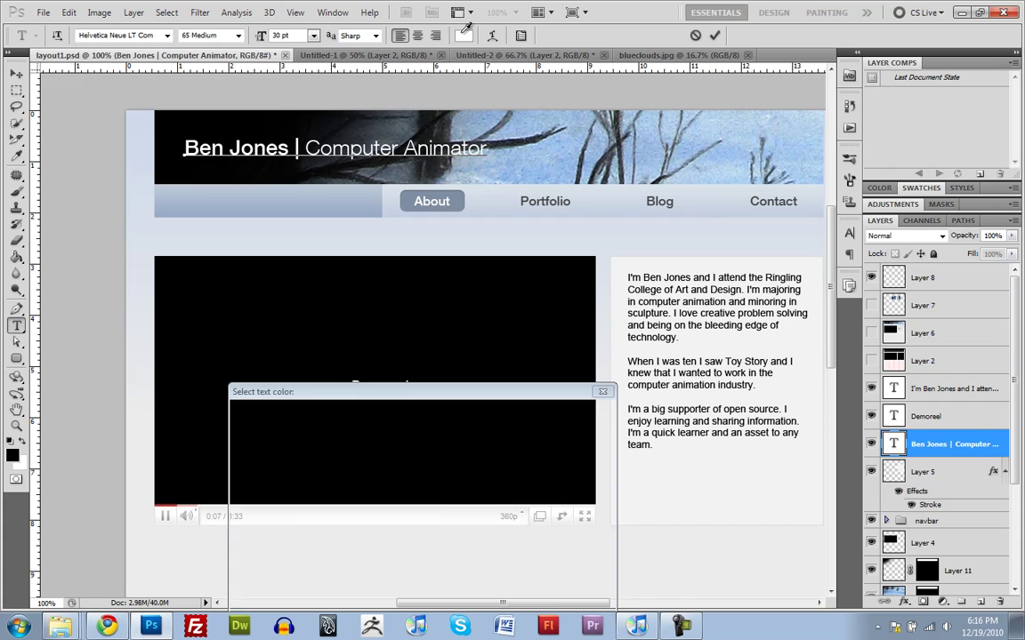
drag(438, 514, 439, 501)
click(349, 431)
click(337, 442)
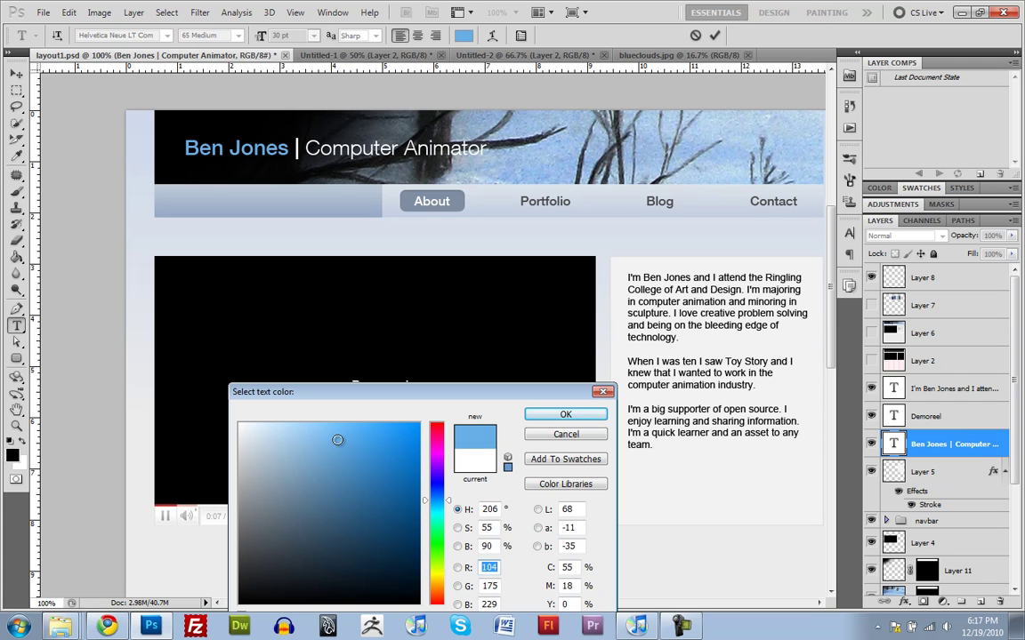
drag(337, 439, 338, 436)
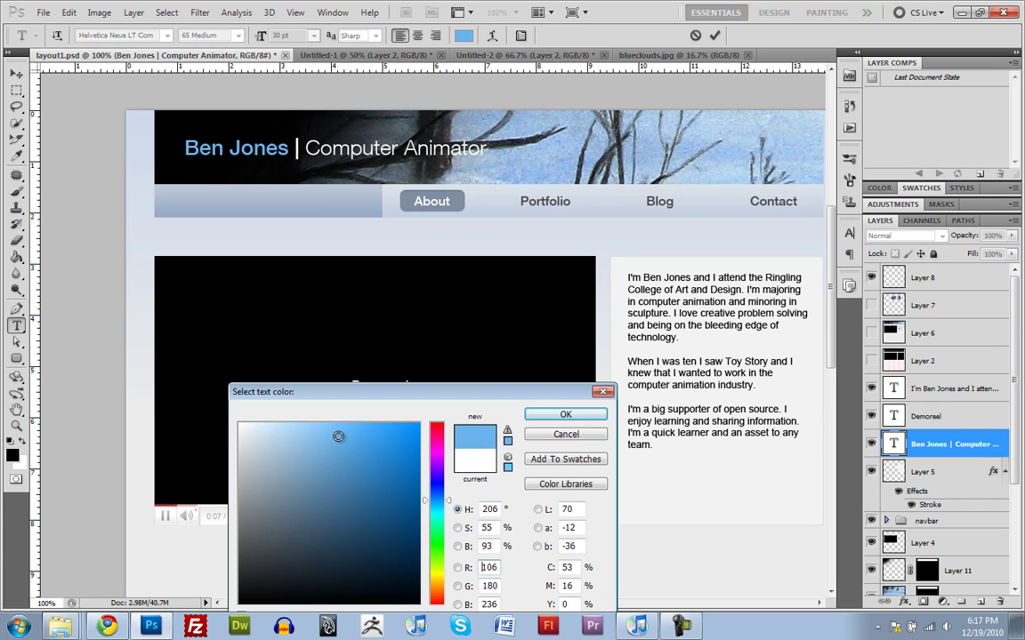
click(573, 415)
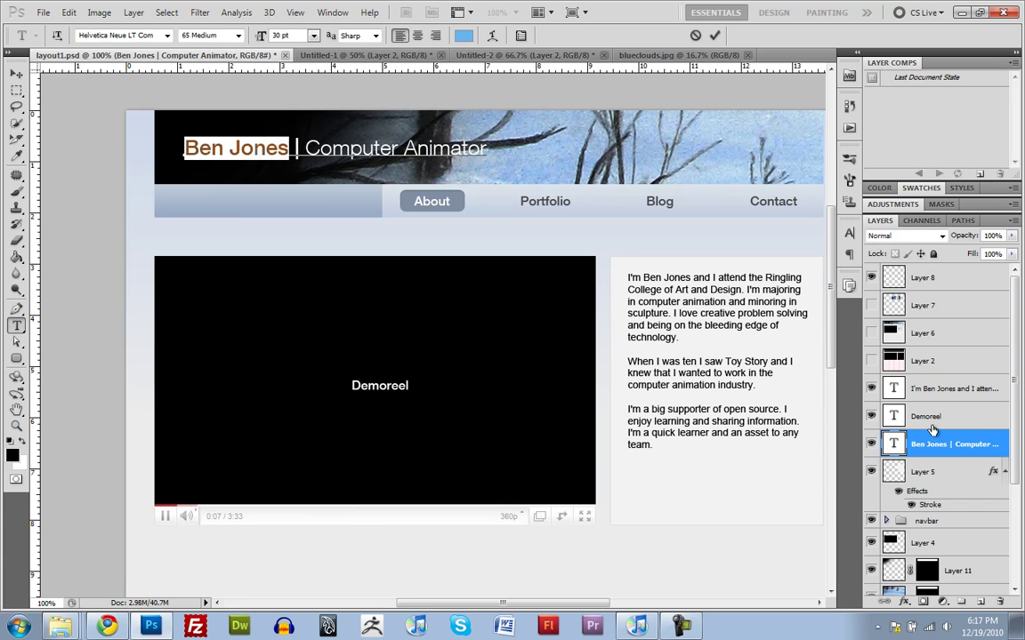
key(v)
click(929, 338)
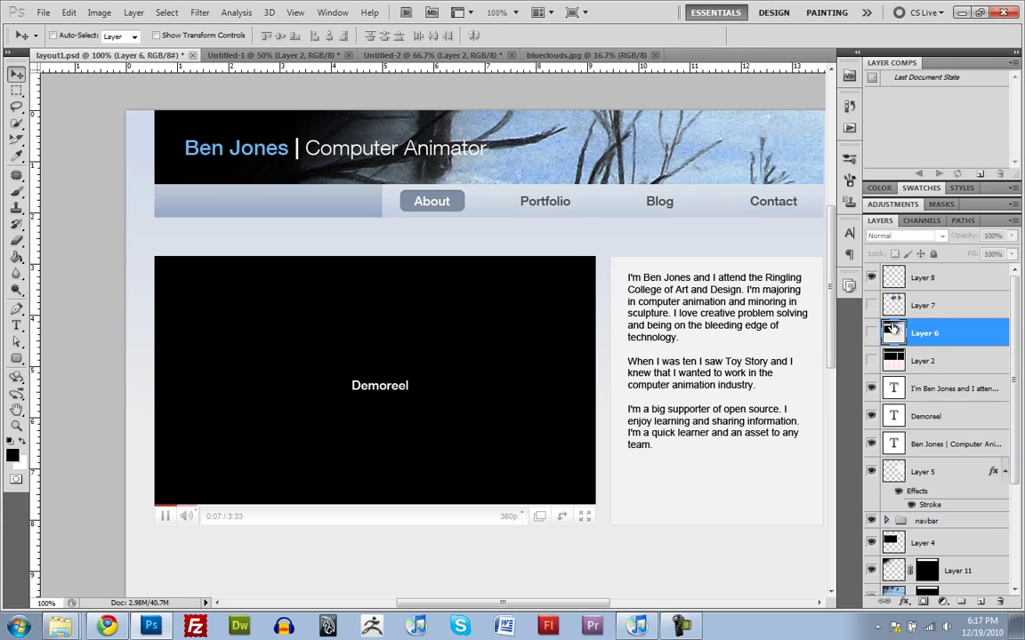
Toggle the darker banner layer on and off to compare the header, leaving it hidden.
click(872, 334)
click(871, 334)
click(872, 333)
click(872, 333)
scroll(905, 566, down, 3)
Set the '|' separator in the title to dark grey, about RGB 70/70/70.
double_click(893, 360)
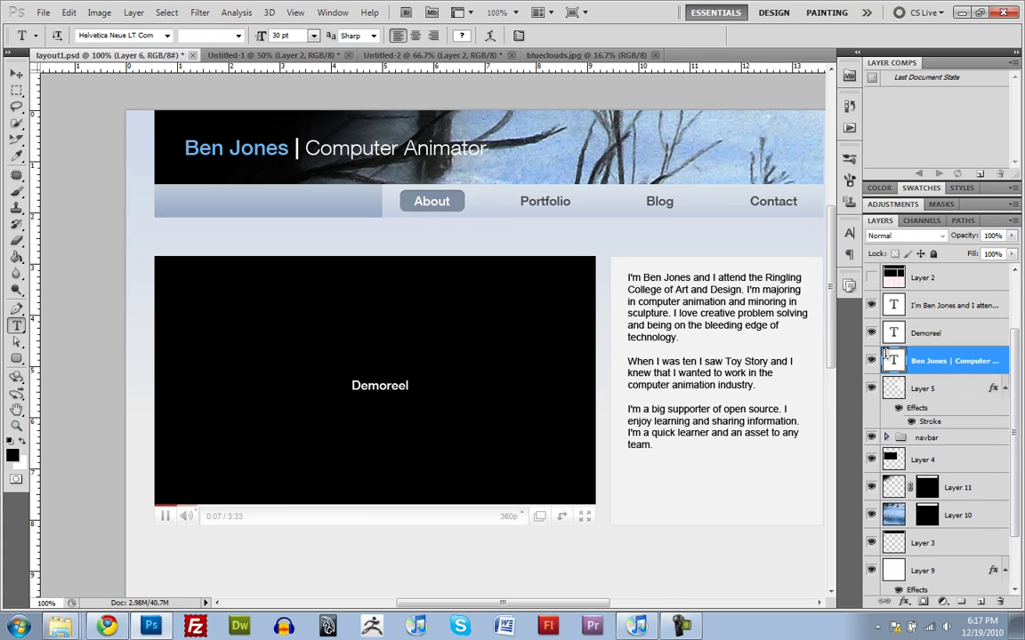
click(295, 147)
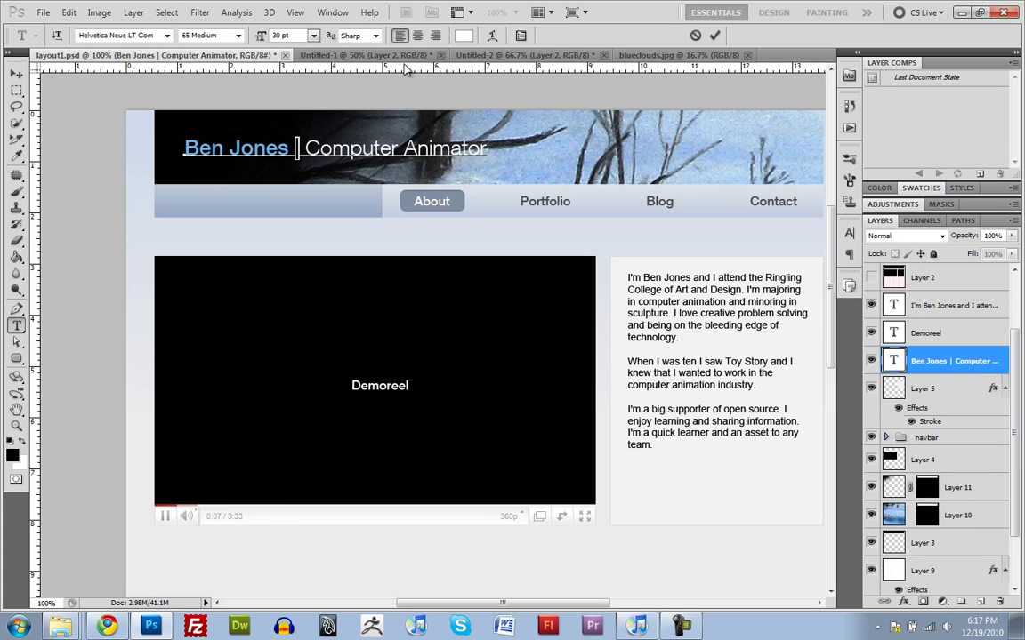
click(463, 35)
mouse_move(239, 463)
mouse_down()
mouse_move(222, 476)
mouse_move(217, 559)
mouse_move(194, 551)
mouse_move(239, 554)
mouse_up()
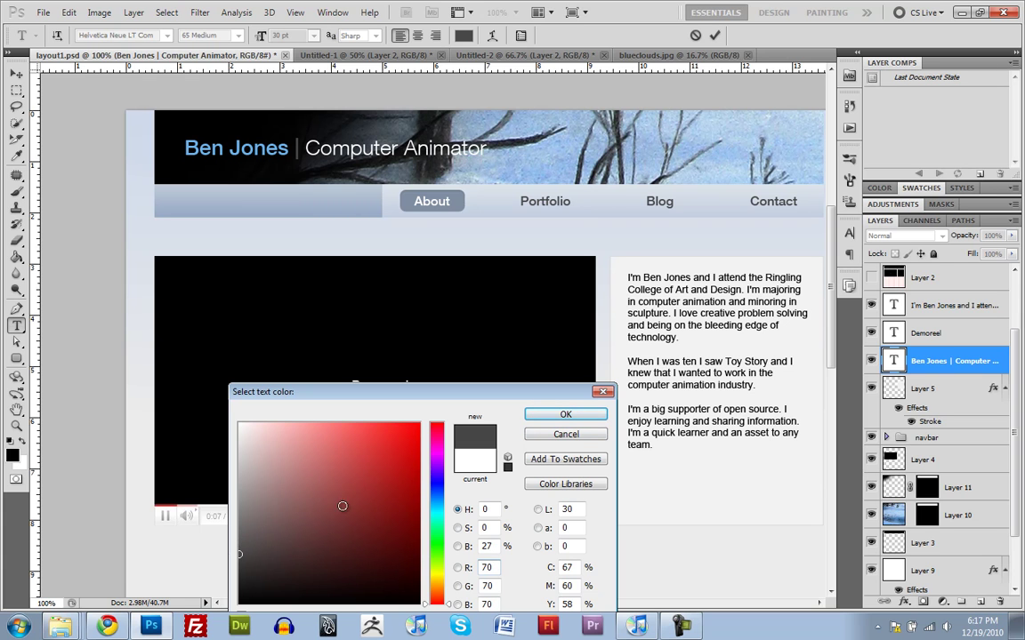
click(560, 414)
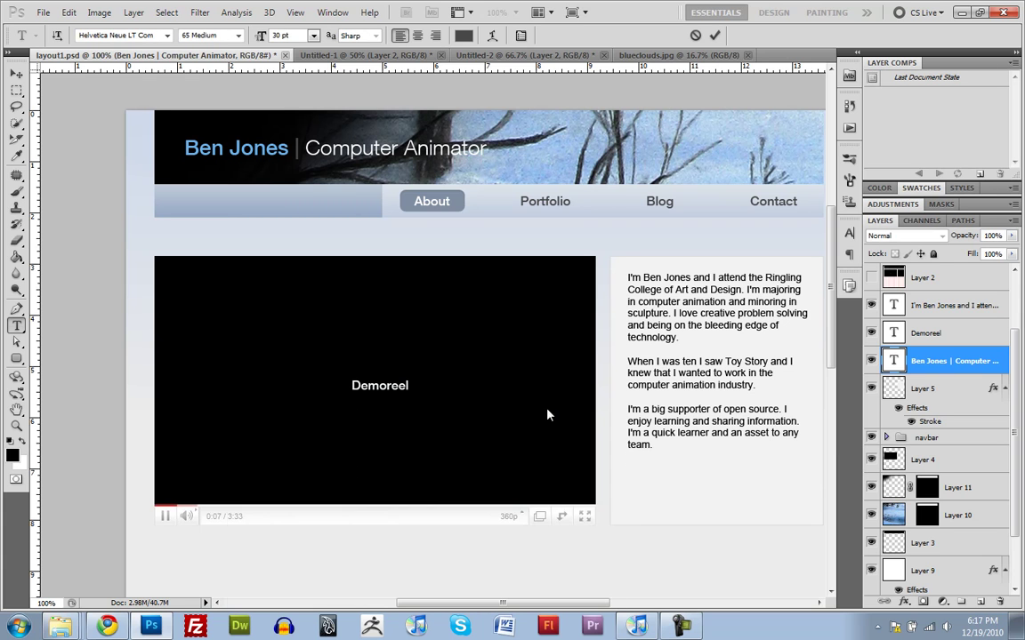
click(18, 91)
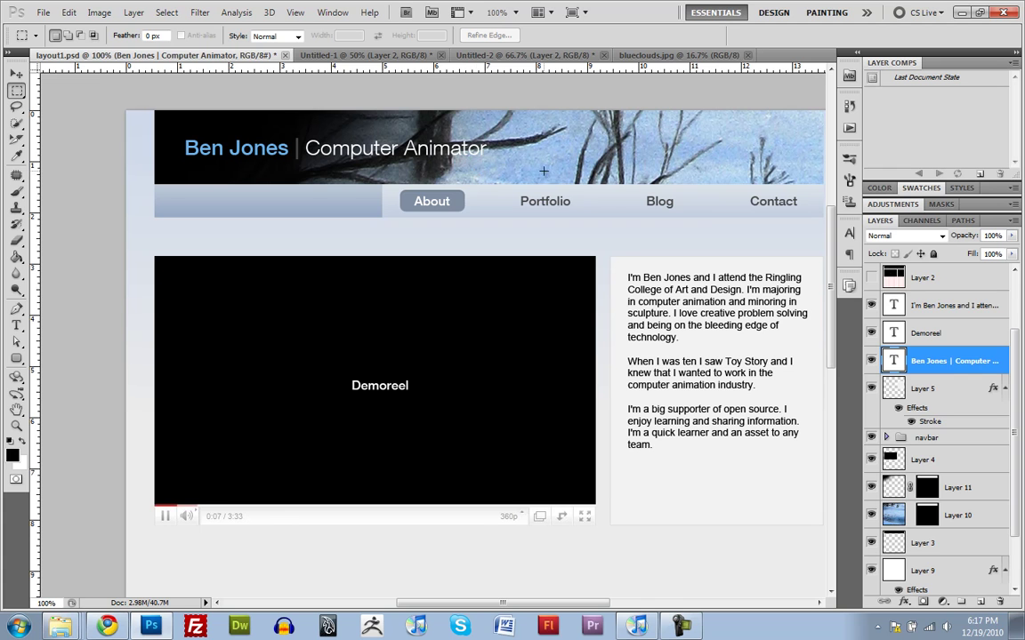
scroll(889, 307, up, 3)
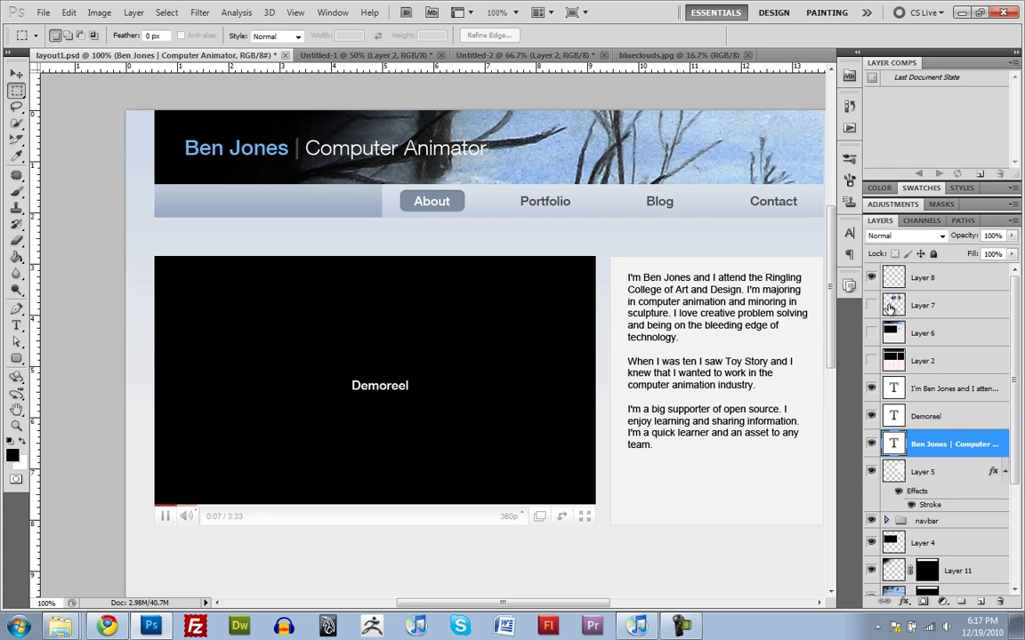
click(870, 360)
click(871, 332)
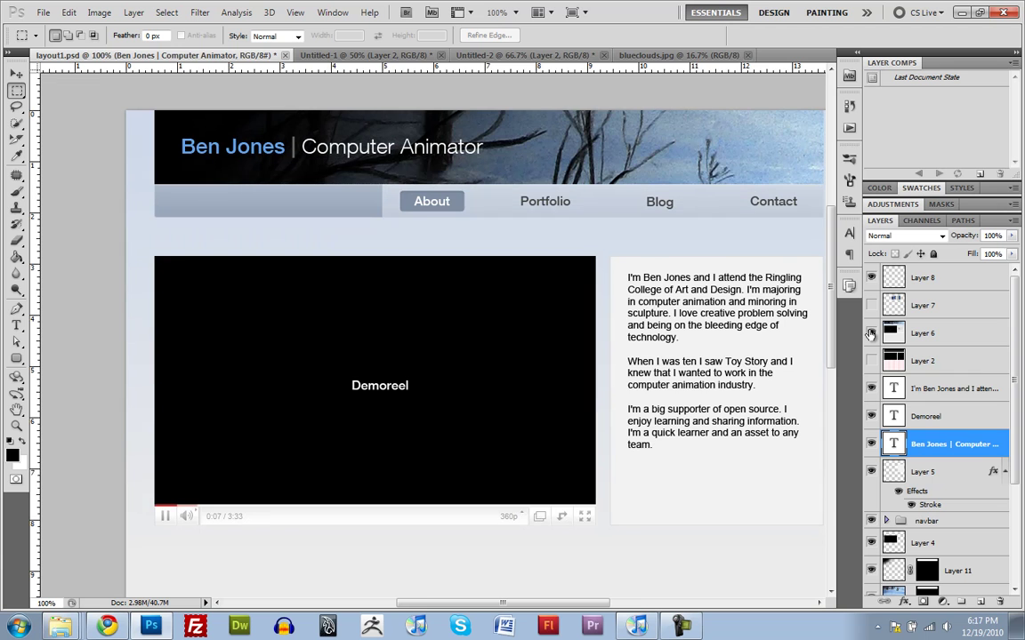
drag(646, 192, 585, 238)
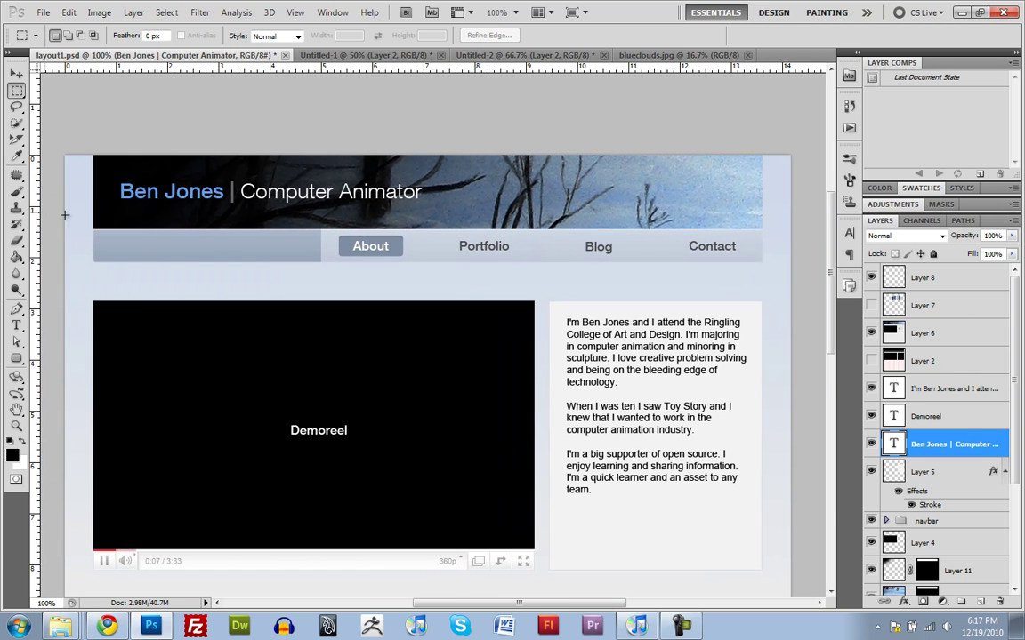
scroll(925, 521, down, 3)
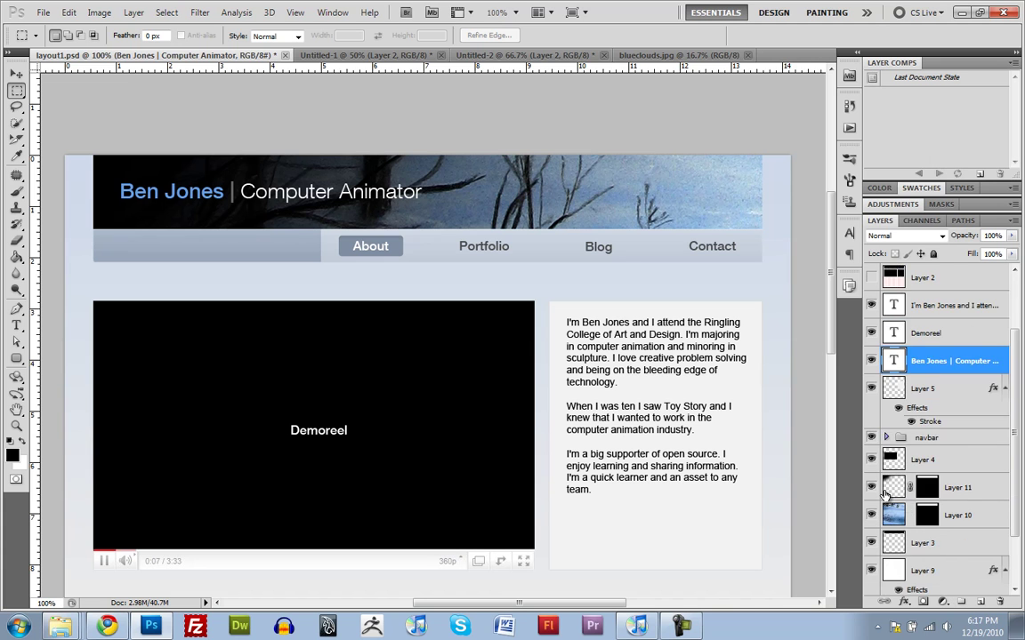
scroll(889, 336, up, 1)
click(871, 278)
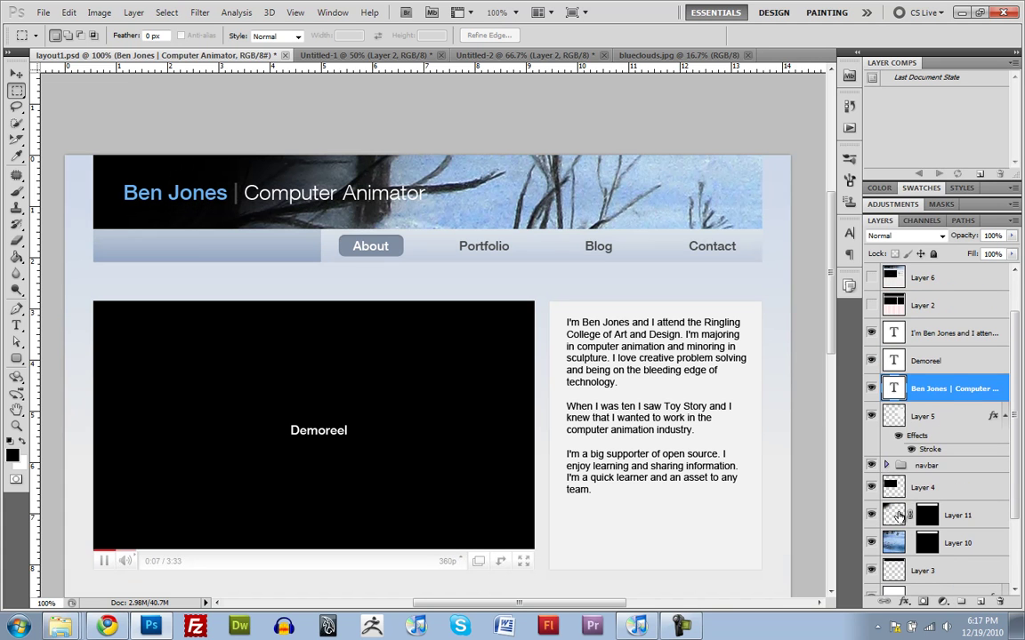
scroll(907, 447, down, 2)
click(885, 458)
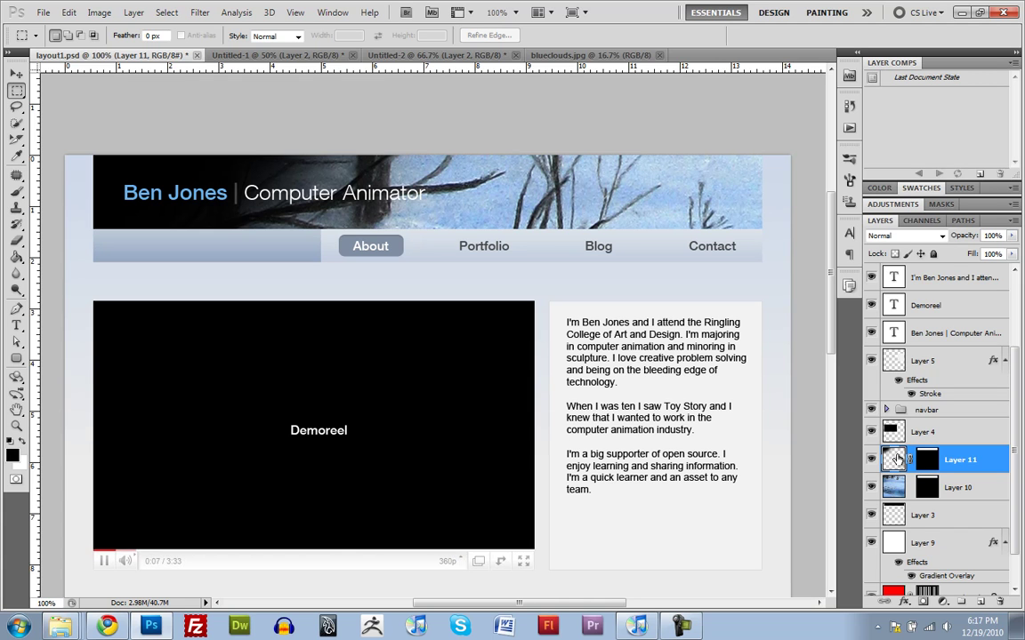
Delete the old Layer 11 overlay and create a new empty layer above Layer 10.
drag(990, 590, 1000, 602)
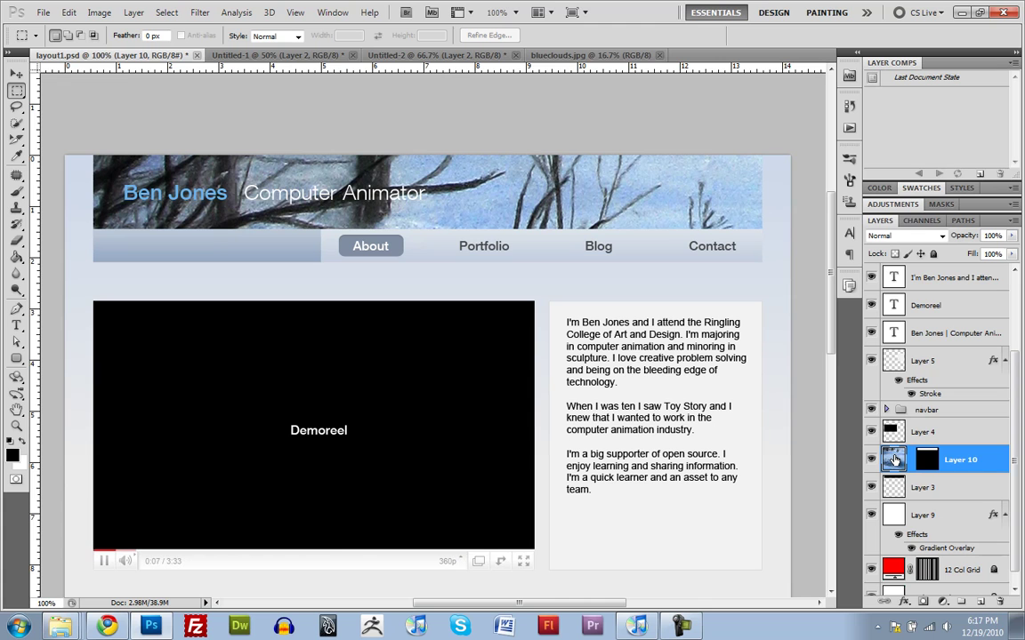
key(ctrl+shift+n)
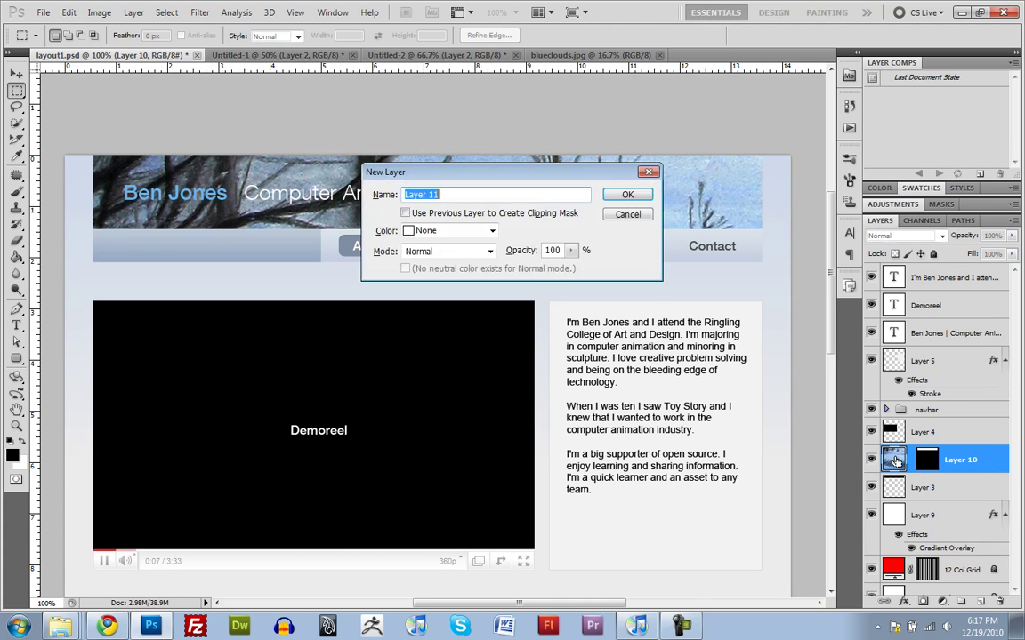
key(Return)
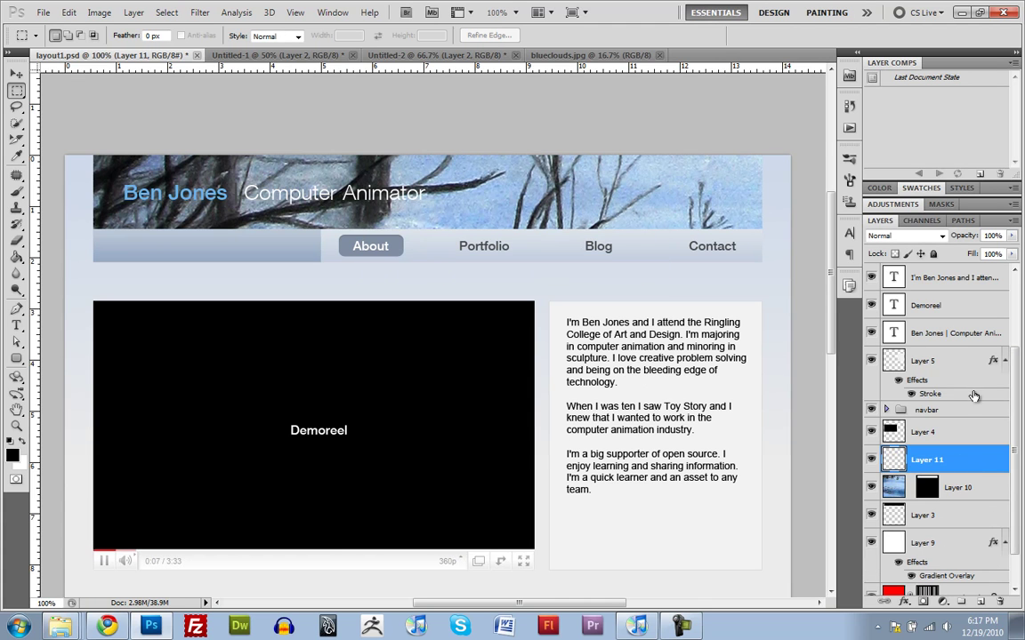
Fill the page background black on the new layer and add a layer mask to it.
ctrl+click(931, 490)
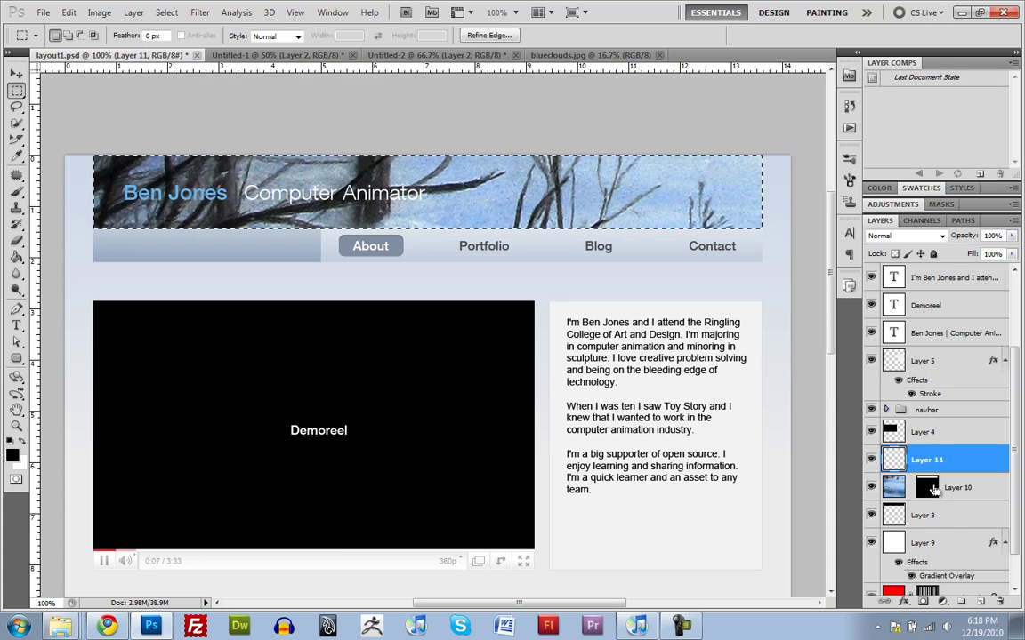
key(g)
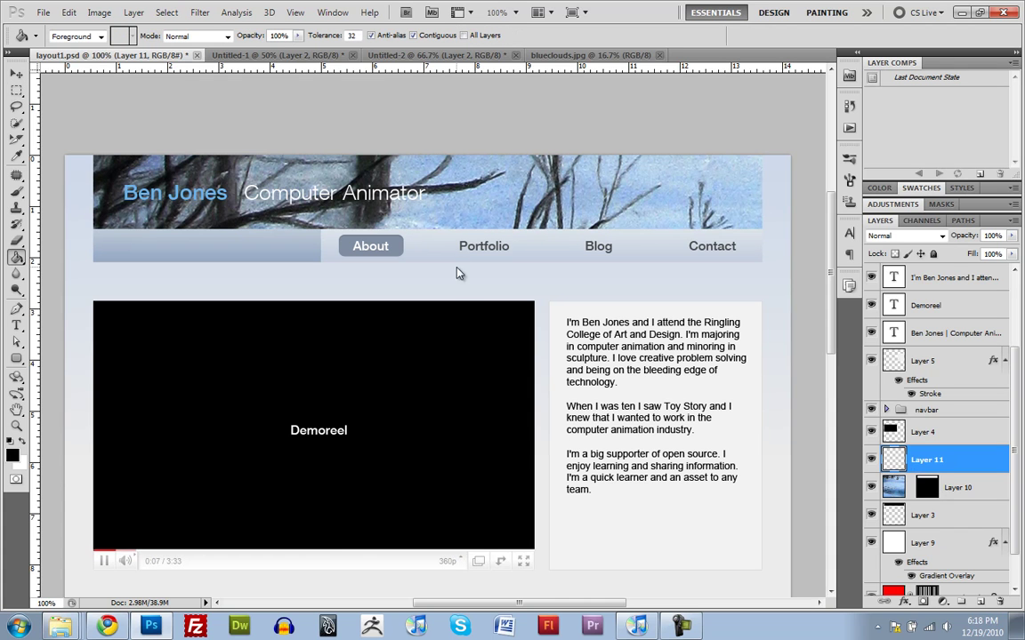
click(456, 272)
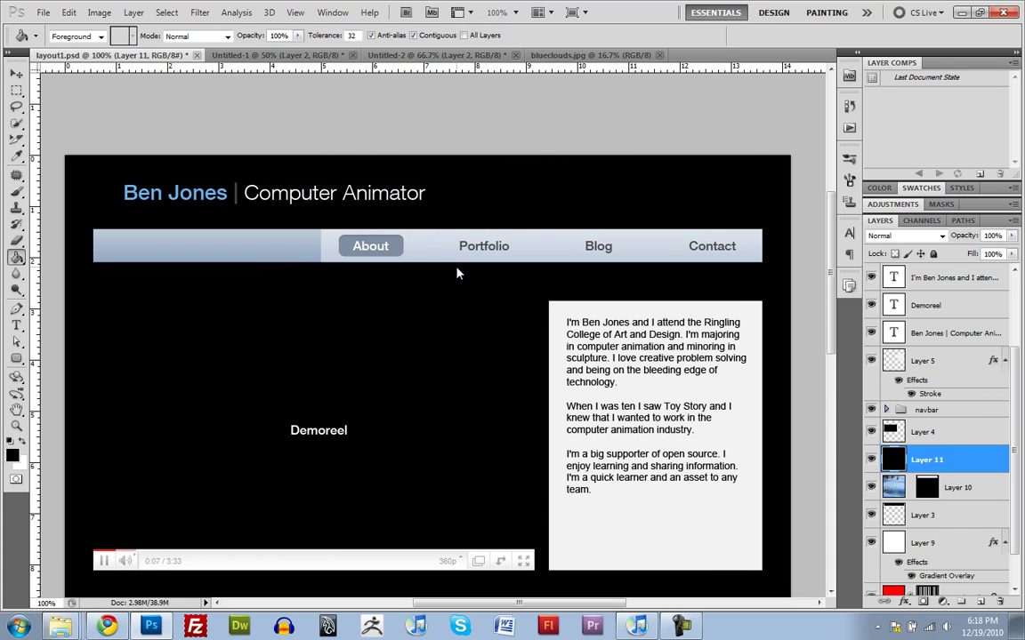
click(923, 603)
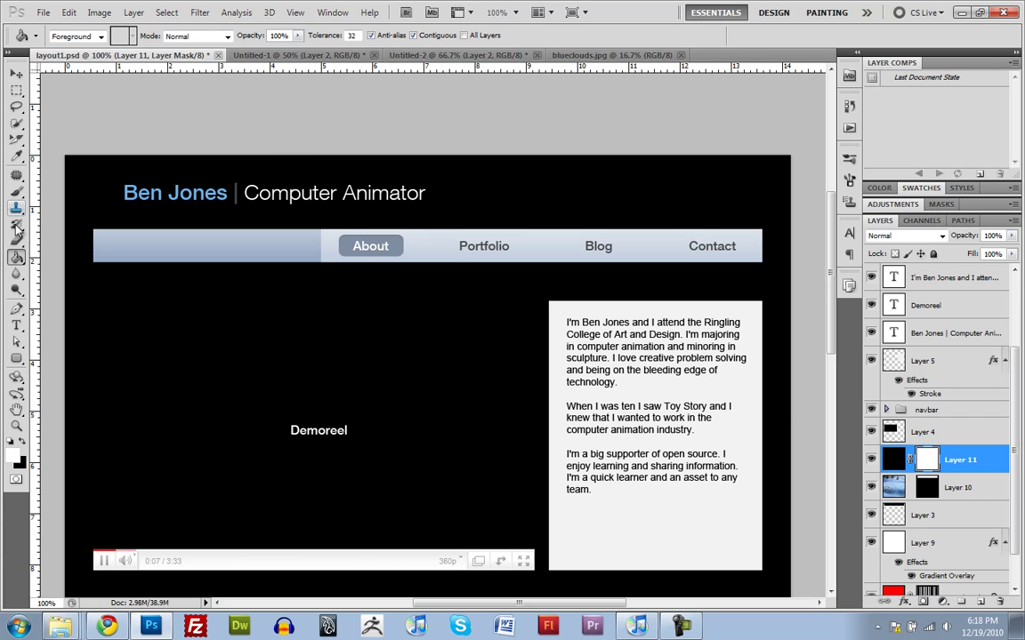
click(16, 257)
click(71, 257)
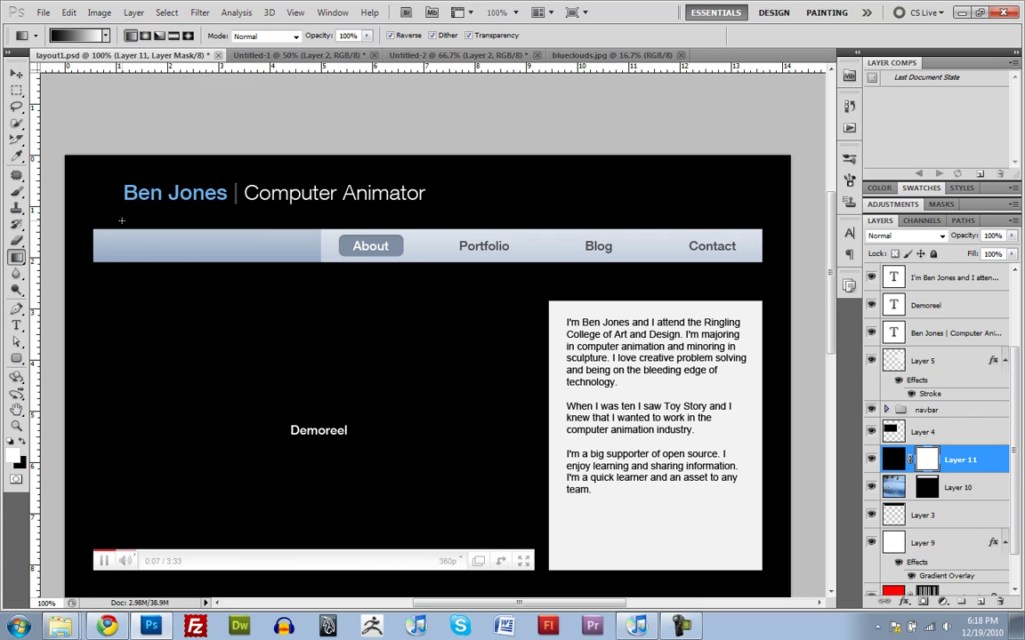
Redraw a black-to-white gradient on Layer 11's mask until the header's left side is darkest.
drag(122, 220, 496, 201)
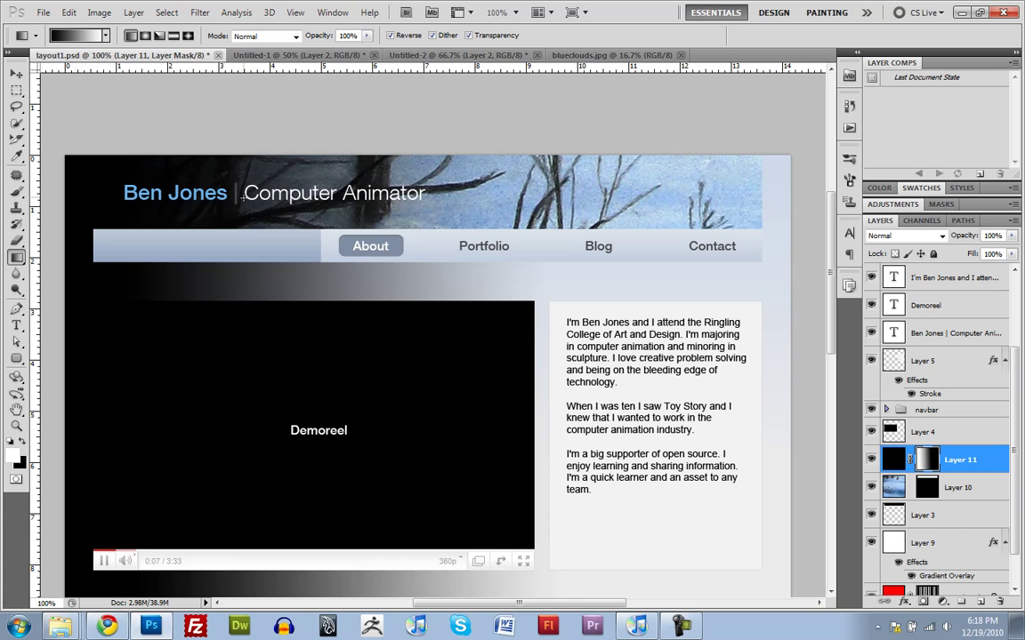
drag(242, 200, 494, 209)
drag(132, 176, 481, 197)
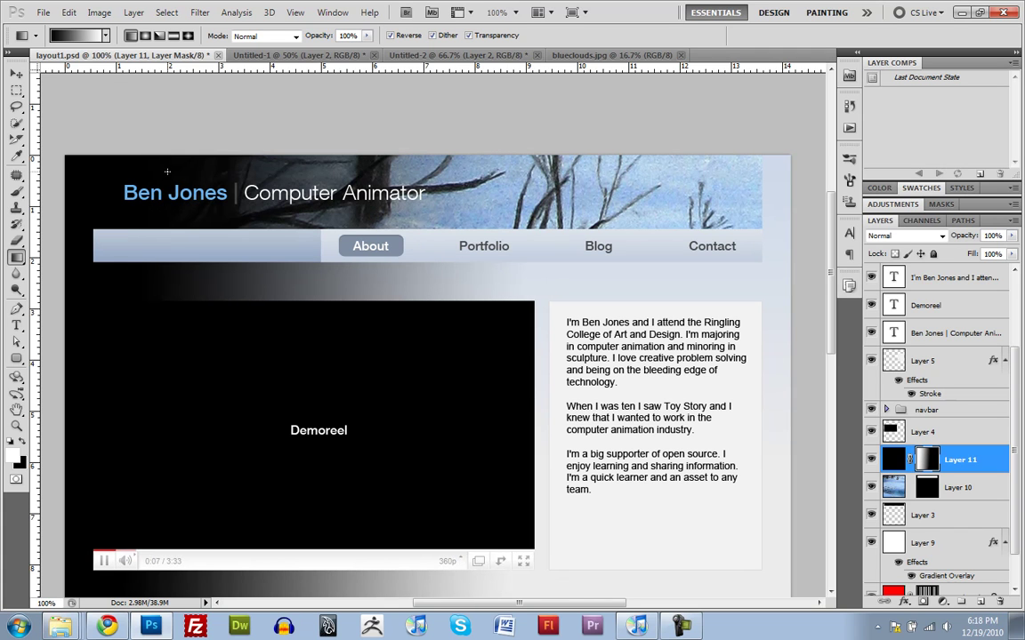
drag(167, 171, 495, 185)
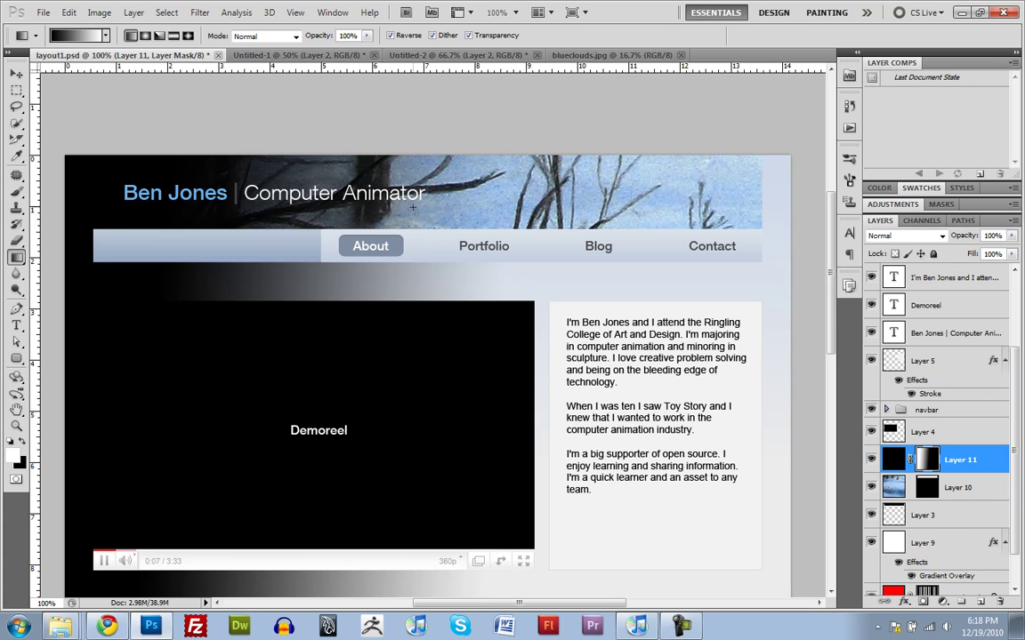
drag(168, 169, 351, 164)
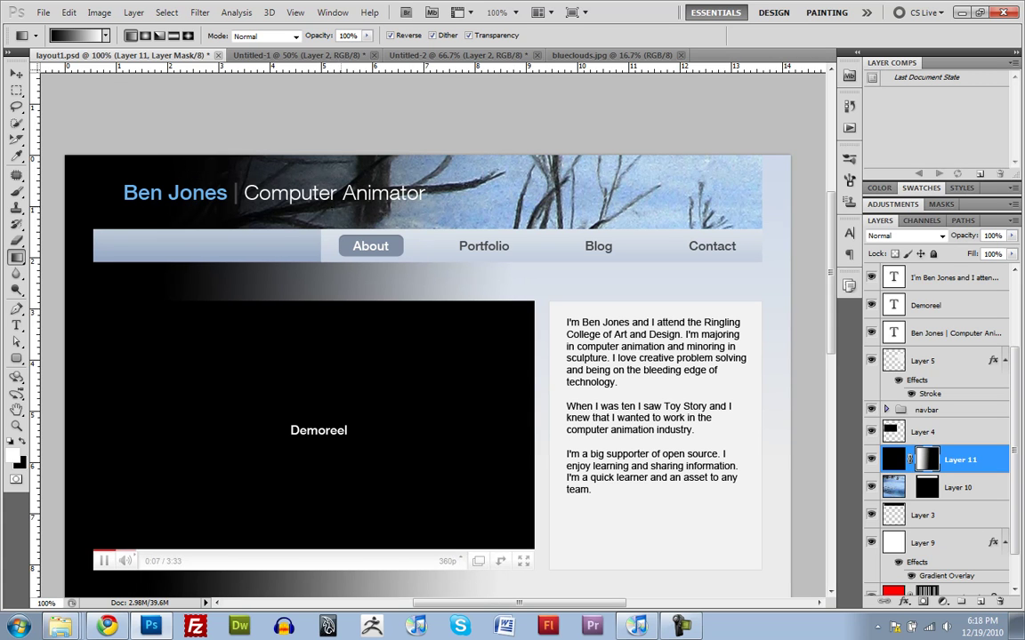
drag(173, 159, 650, 195)
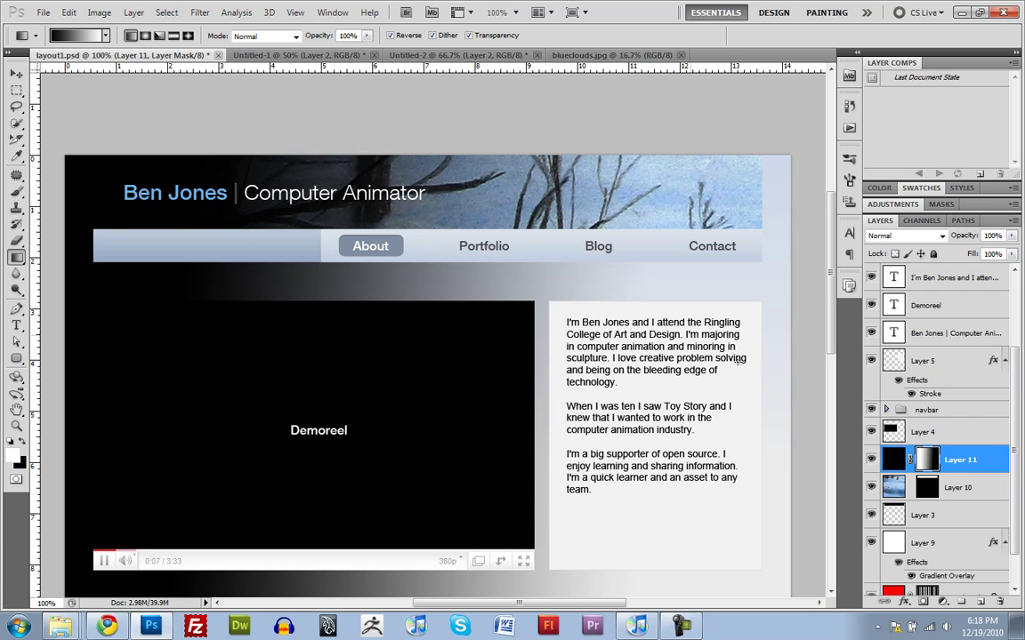
Clip Layer 11 to Layer 10's header artwork, then load and drop Layer 10's banner selection.
right_click(998, 460)
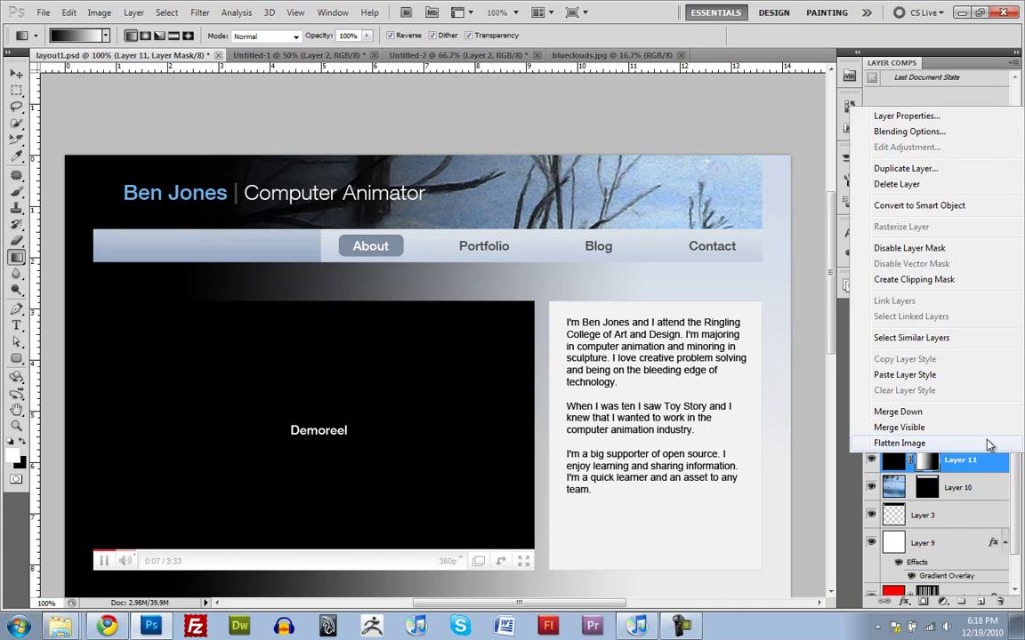
click(938, 283)
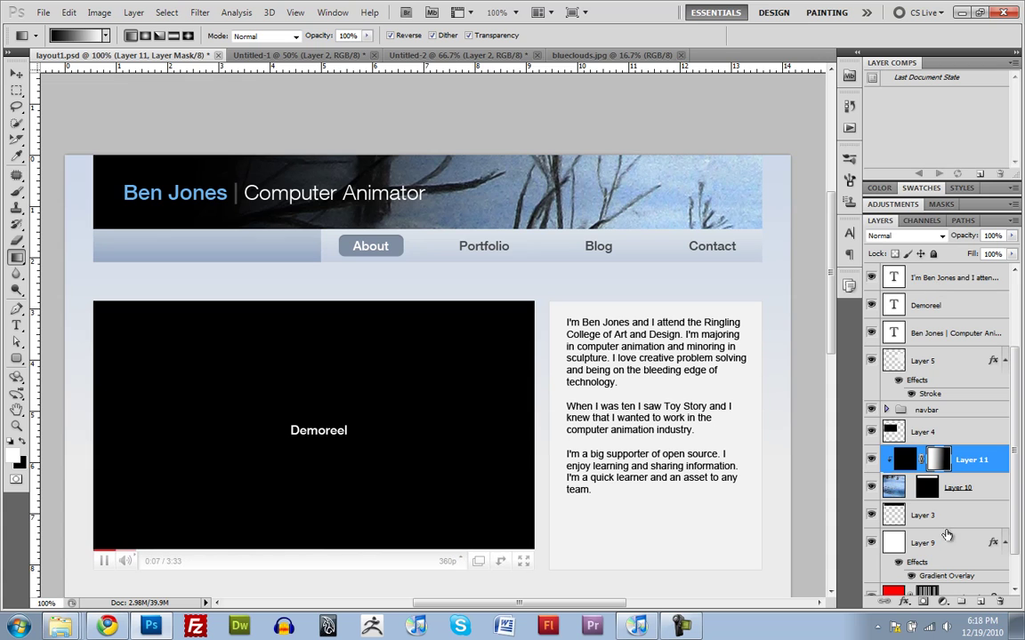
click(928, 487)
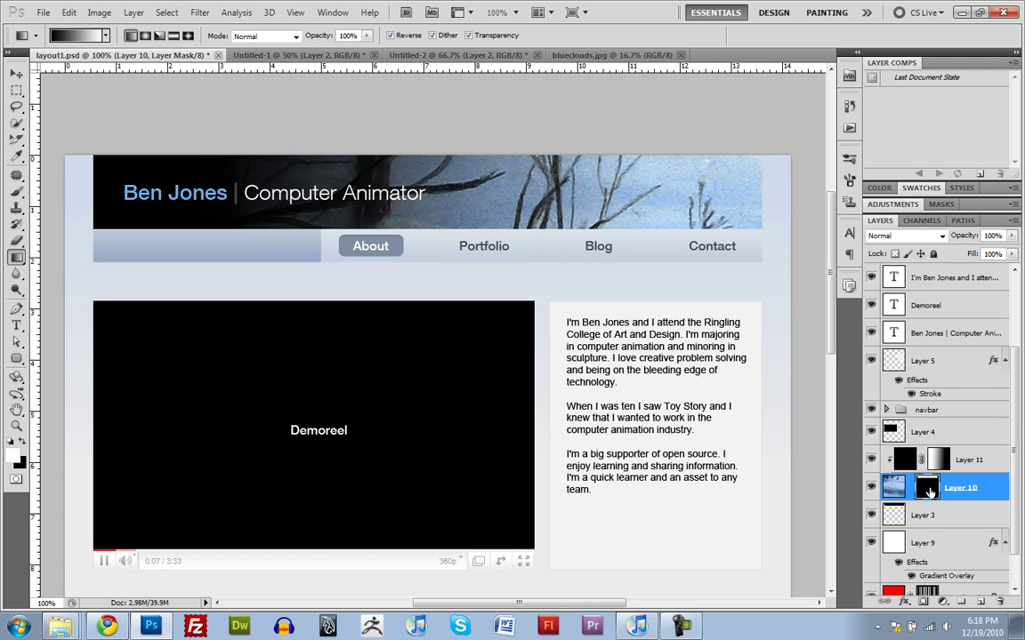
ctrl+click(928, 490)
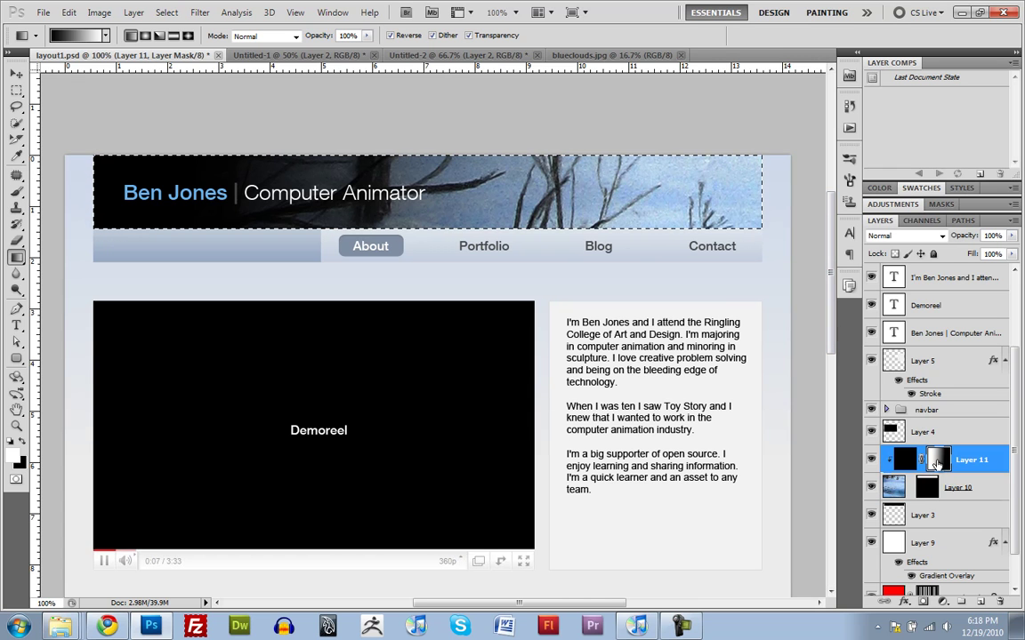
click(943, 463)
key(ctrl+d)
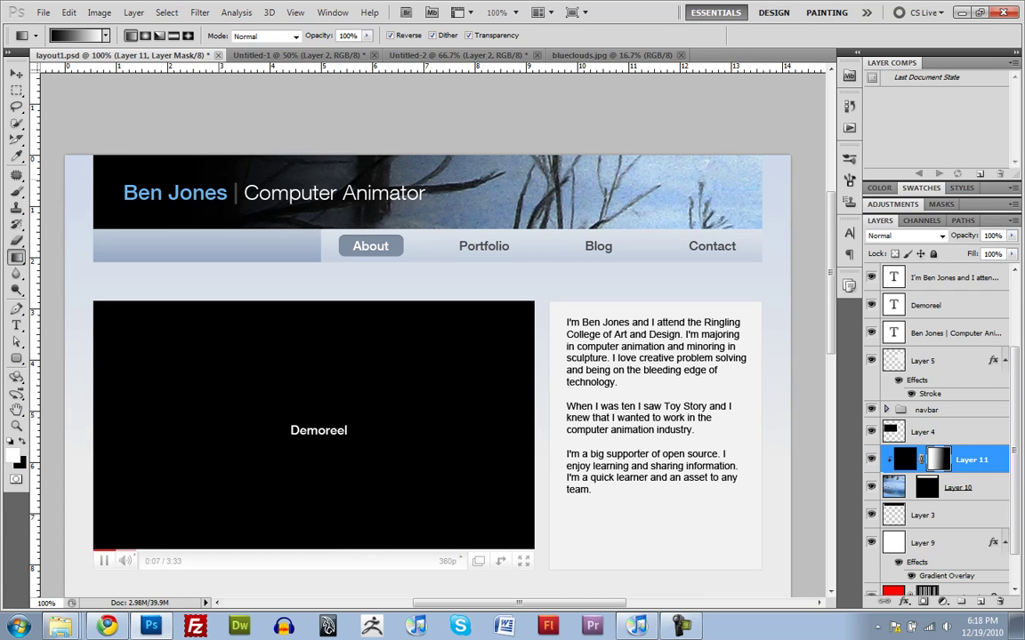
scroll(932, 476, up, 3)
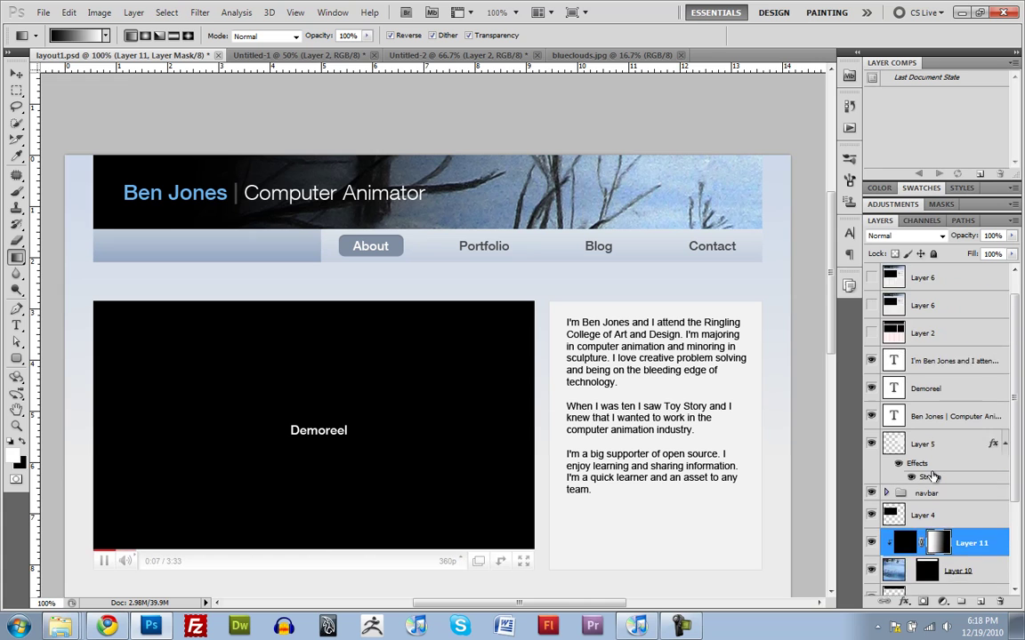
scroll(932, 477, up, 1)
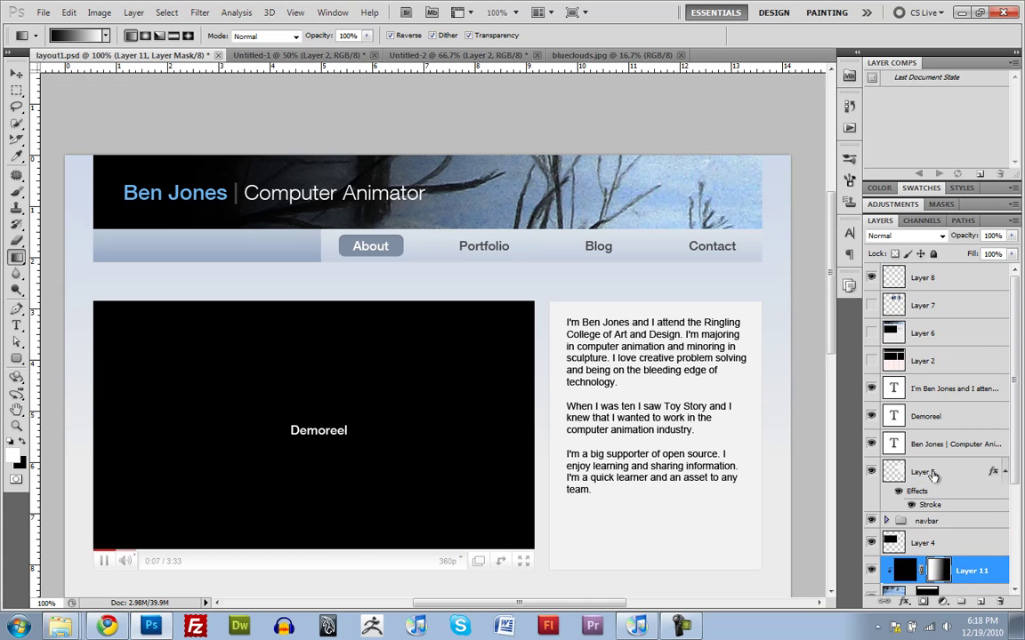
click(872, 336)
click(872, 336)
click(871, 336)
click(871, 335)
click(872, 335)
click(872, 335)
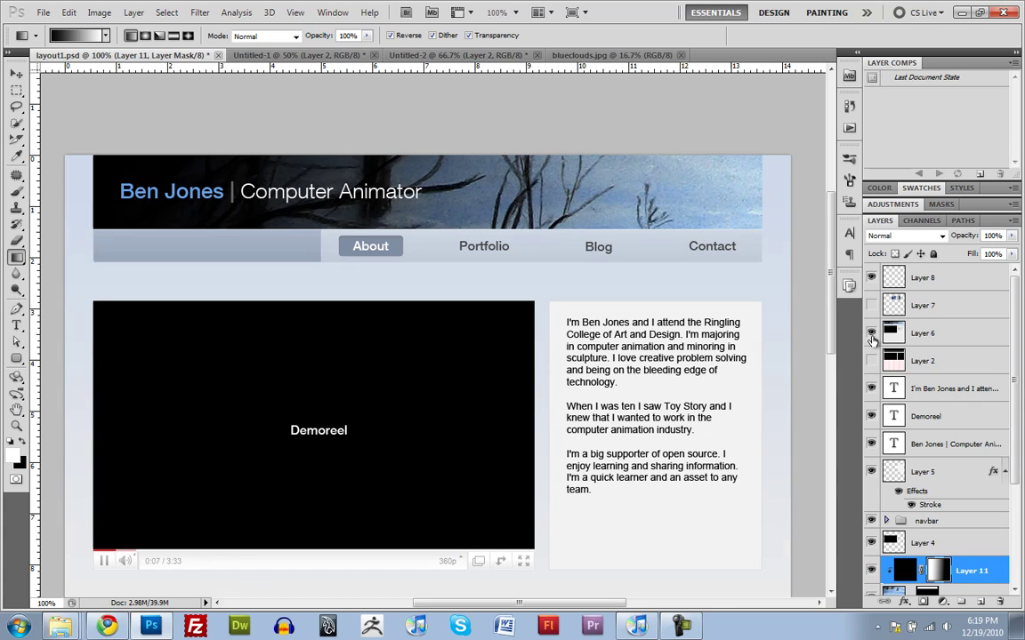
click(872, 336)
click(872, 336)
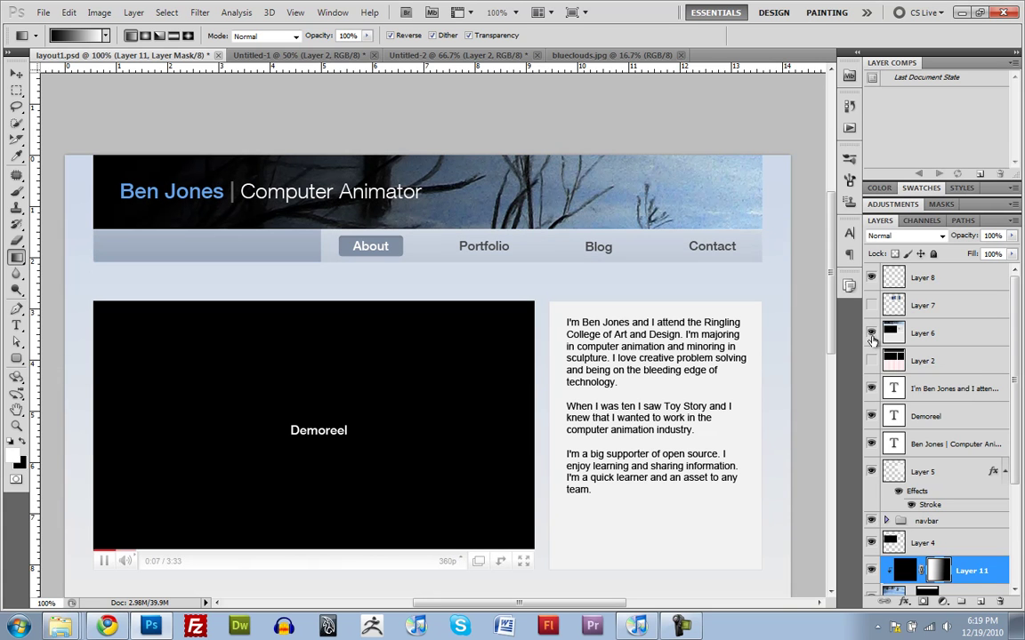
scroll(924, 517, down, 3)
scroll(909, 507, up, 3)
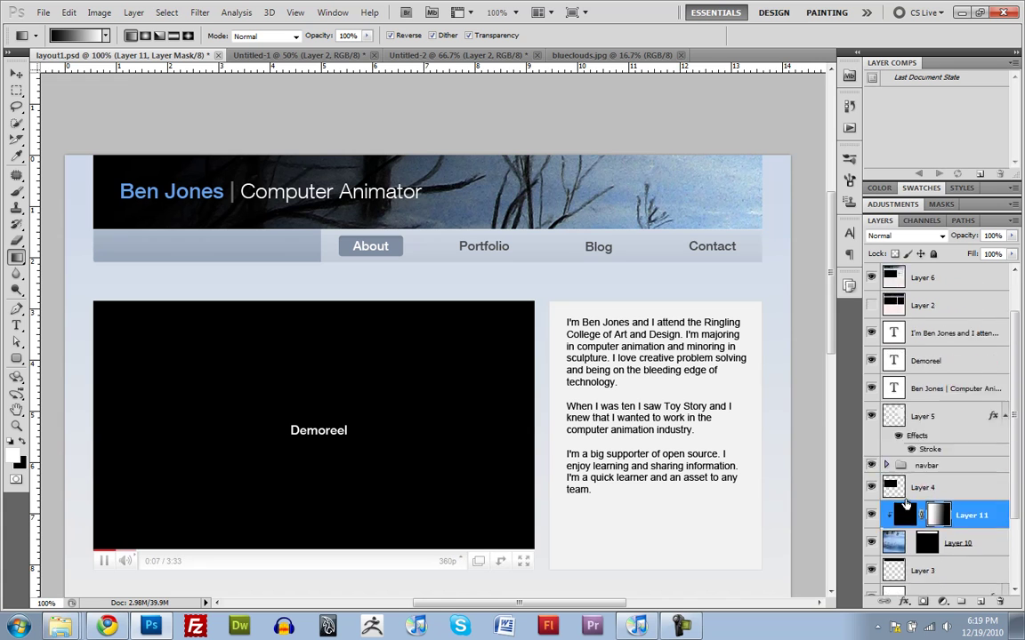
click(871, 335)
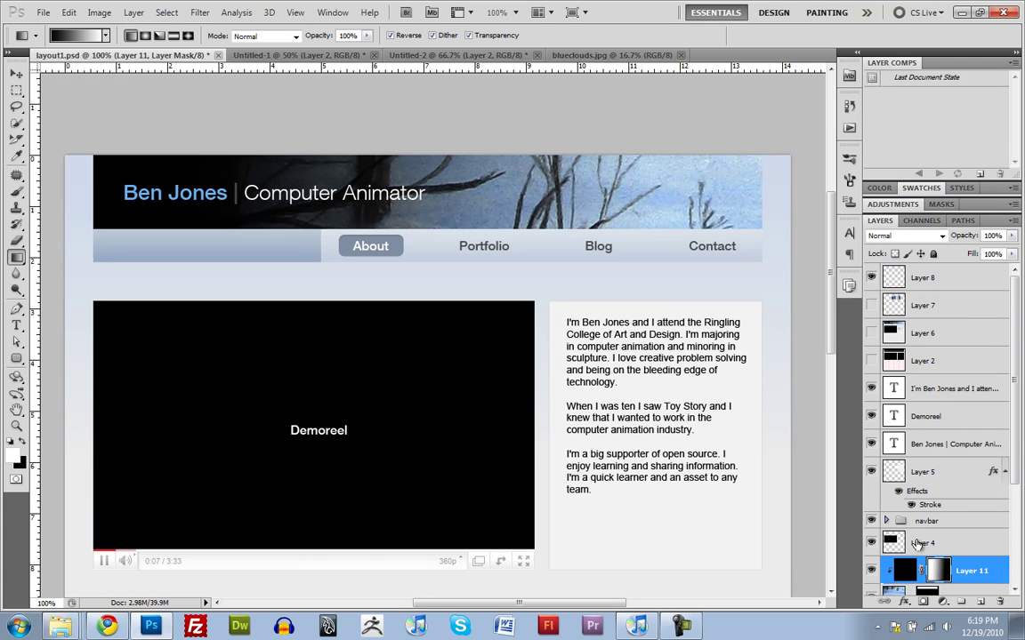
Vertically center the title text on the header banner's selection and nudge it slightly left.
click(895, 440)
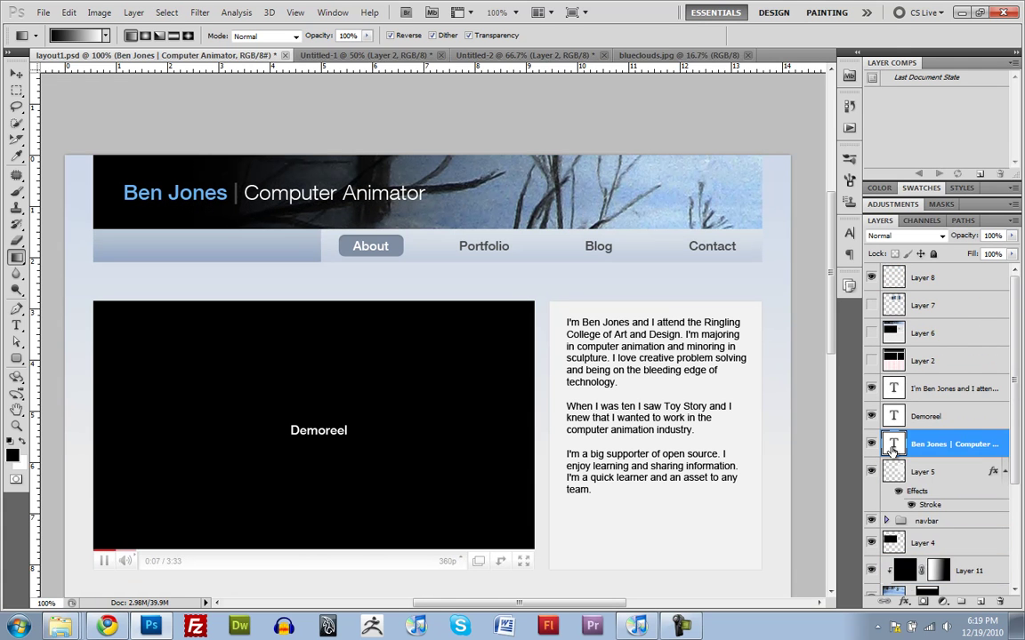
key(v)
key(m)
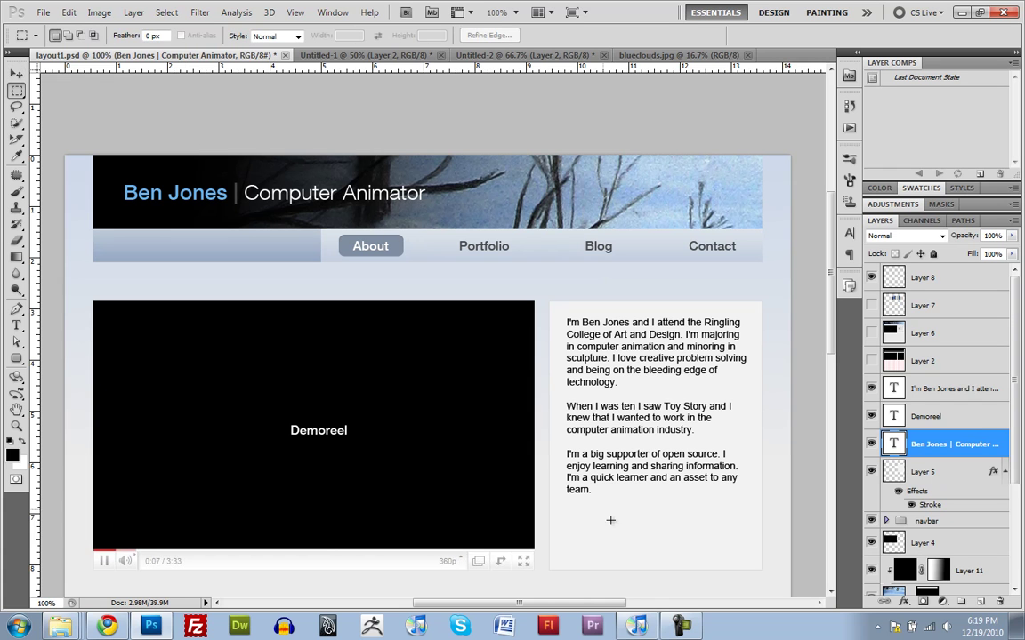
scroll(915, 544, down, 1)
ctrl+click(894, 543)
key(v)
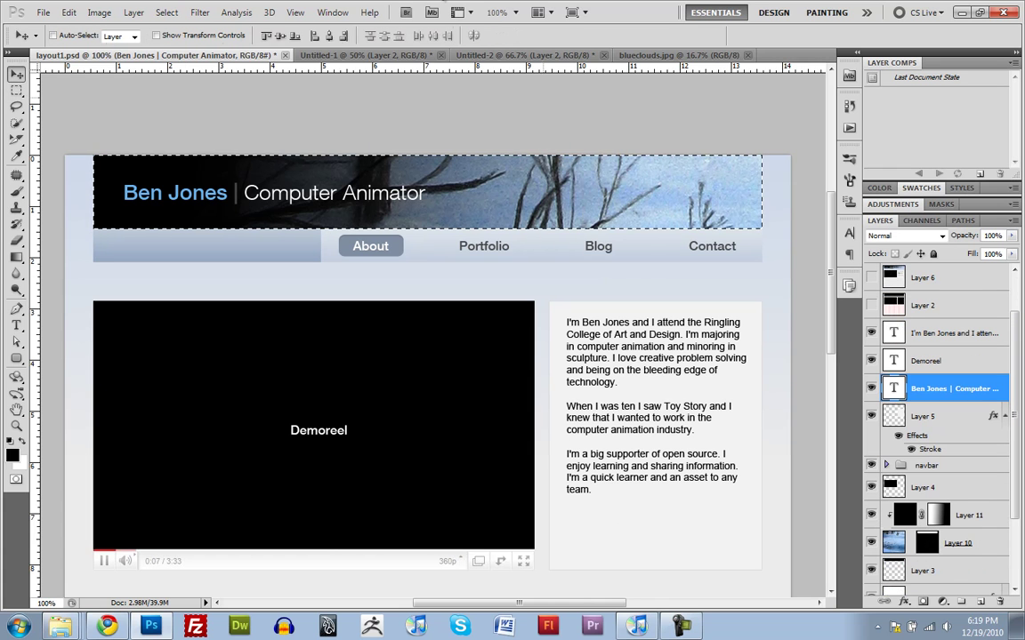
click(282, 36)
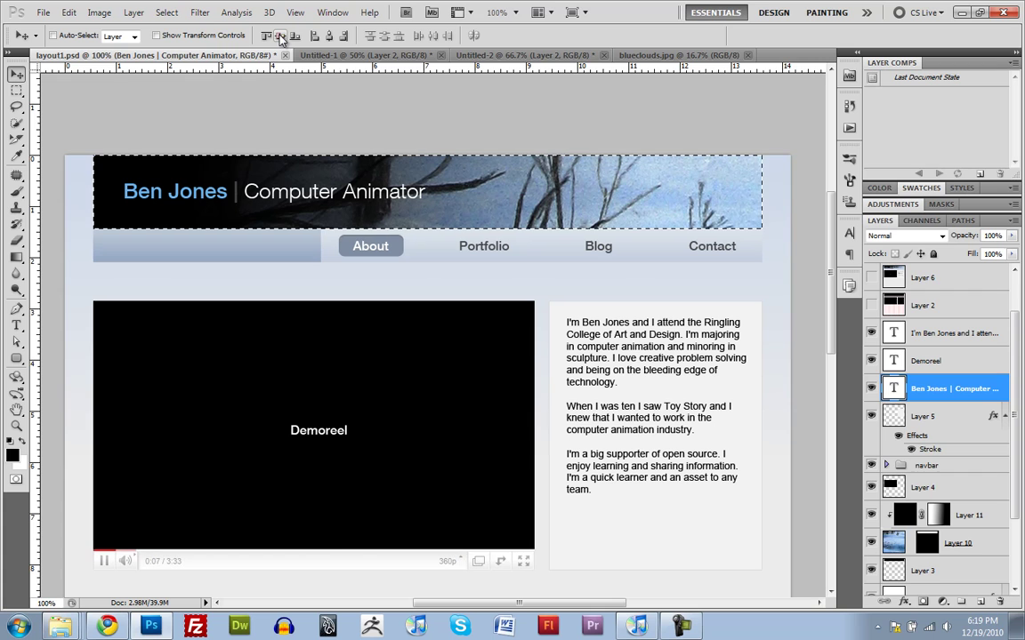
key(ctrl+d)
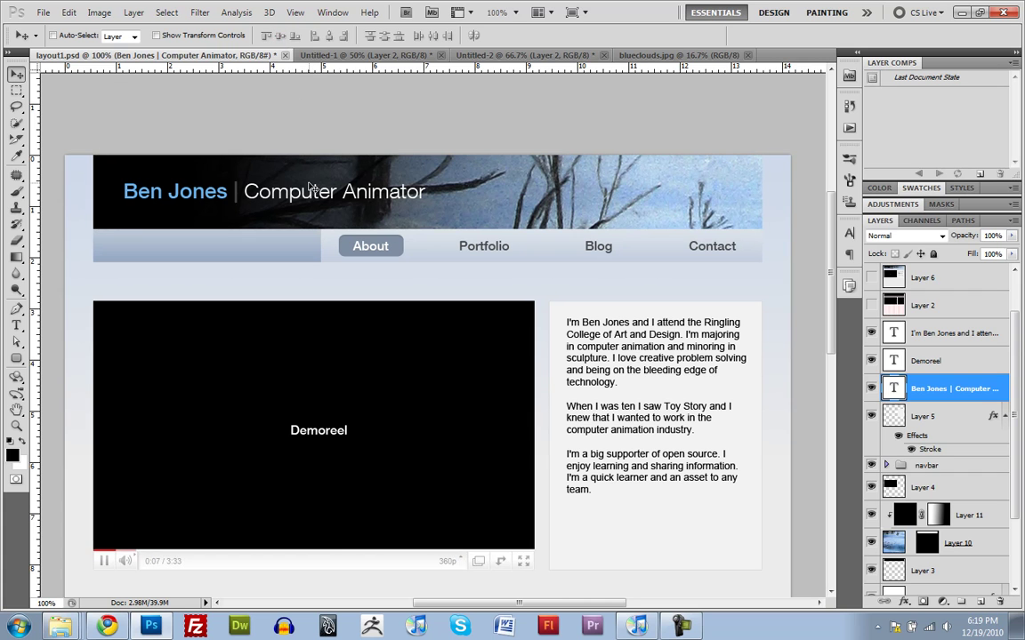
key(Left)
key(Left)
key(Left)
key(Left)
key(Left)
key(Left)
key(Left)
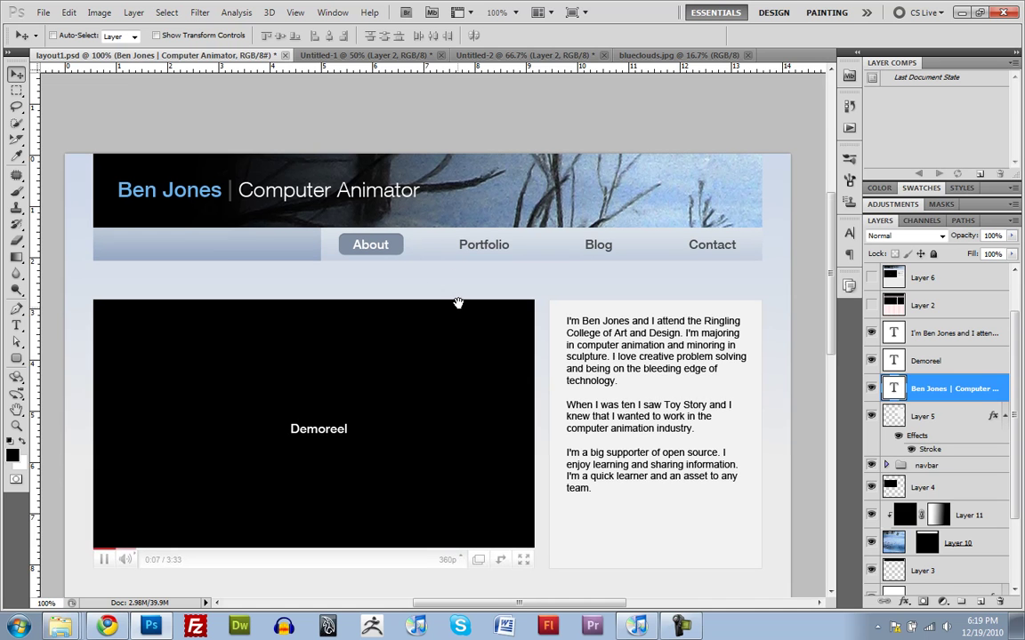
drag(457, 297, 472, 244)
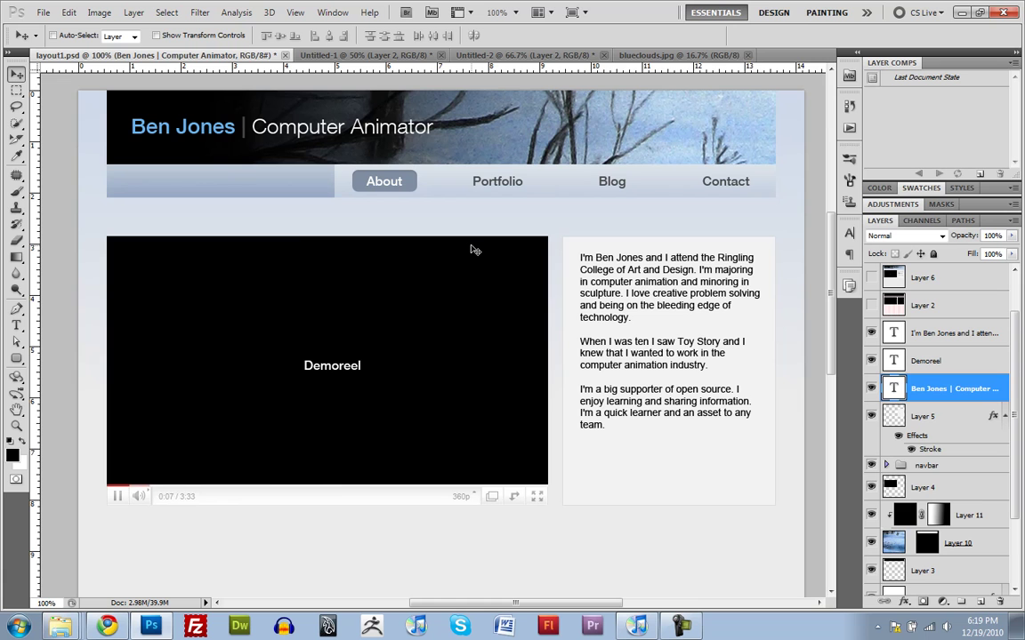
drag(283, 260, 352, 324)
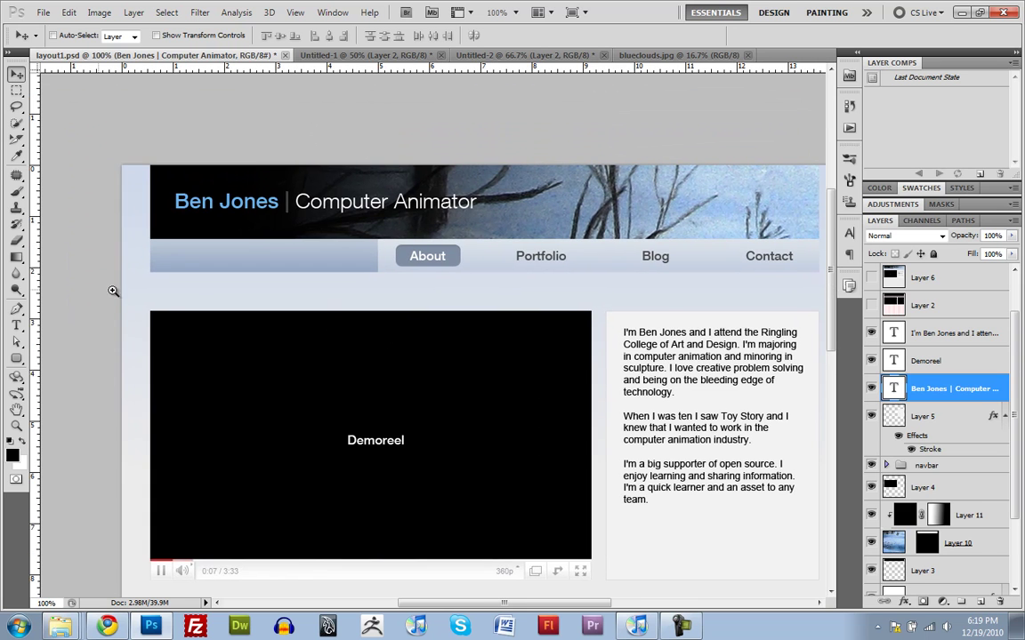
Zoom in to 300% on the navbar near the About tab.
click(193, 292)
click(193, 292)
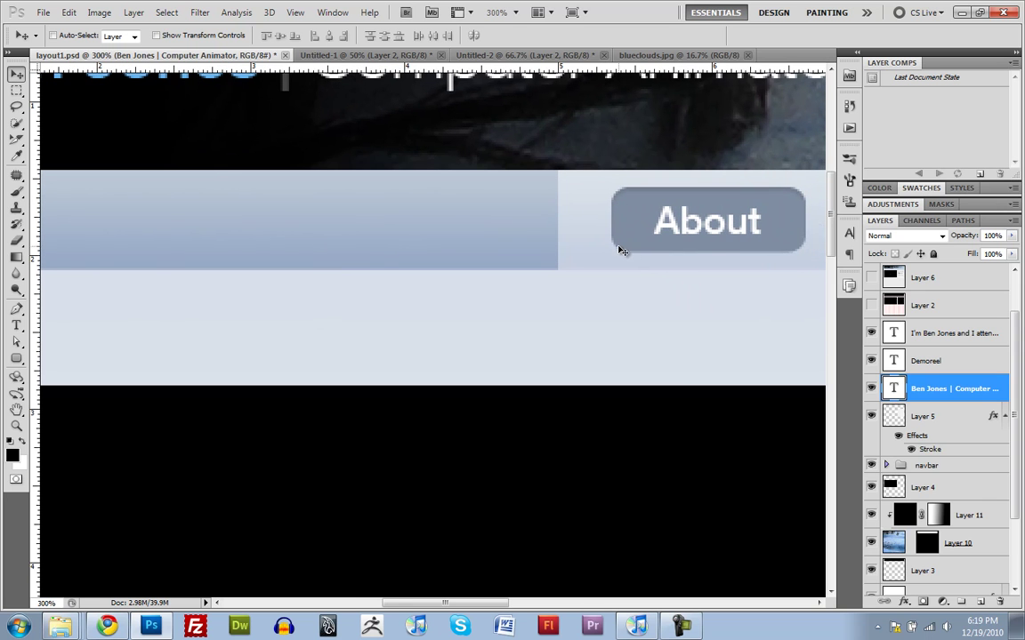
scroll(380, 253, down, 2)
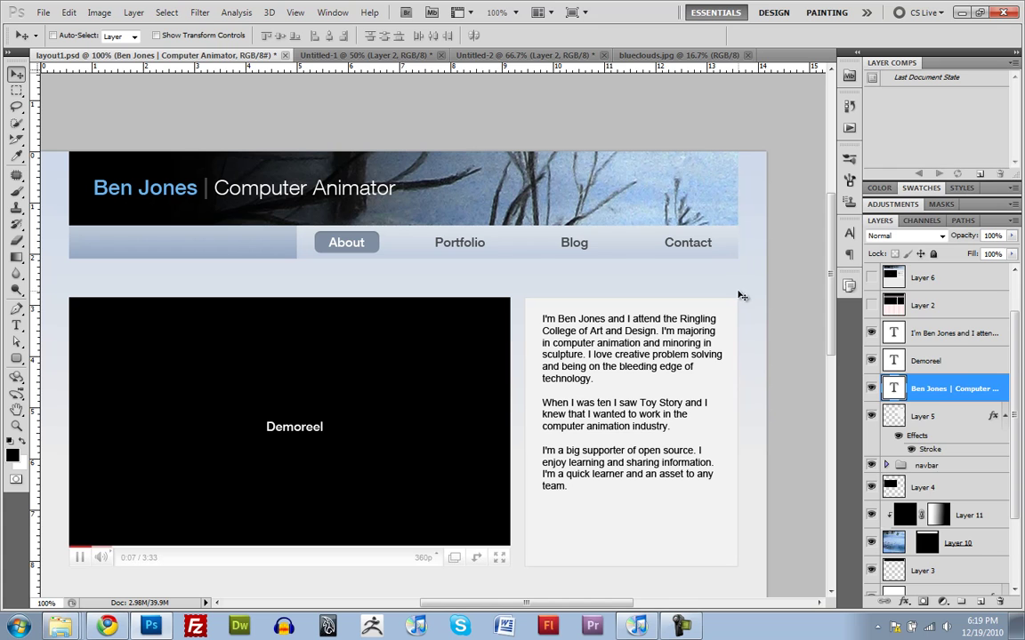
scroll(952, 471, down, 5)
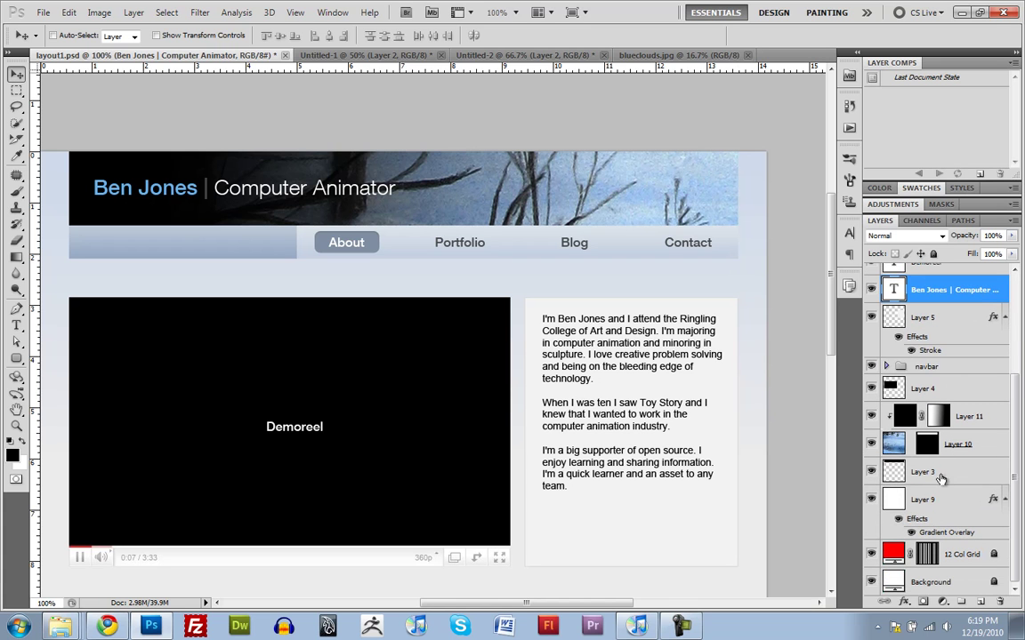
scroll(928, 476, up, 8)
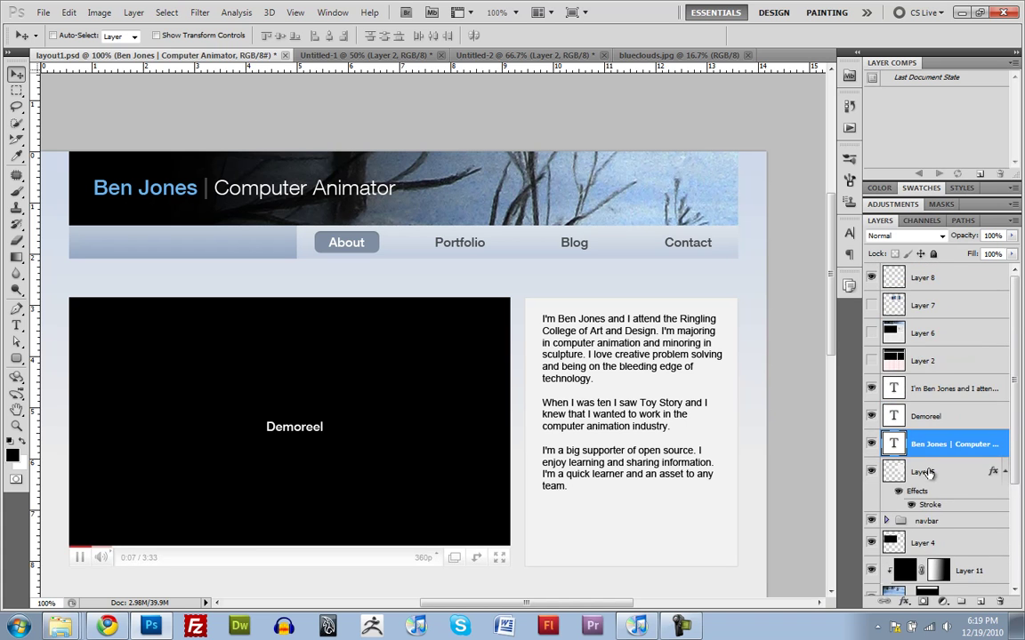
scroll(928, 472, down, 3)
Select and expand the navbar group in the Layers panel to show its sublayers.
click(891, 466)
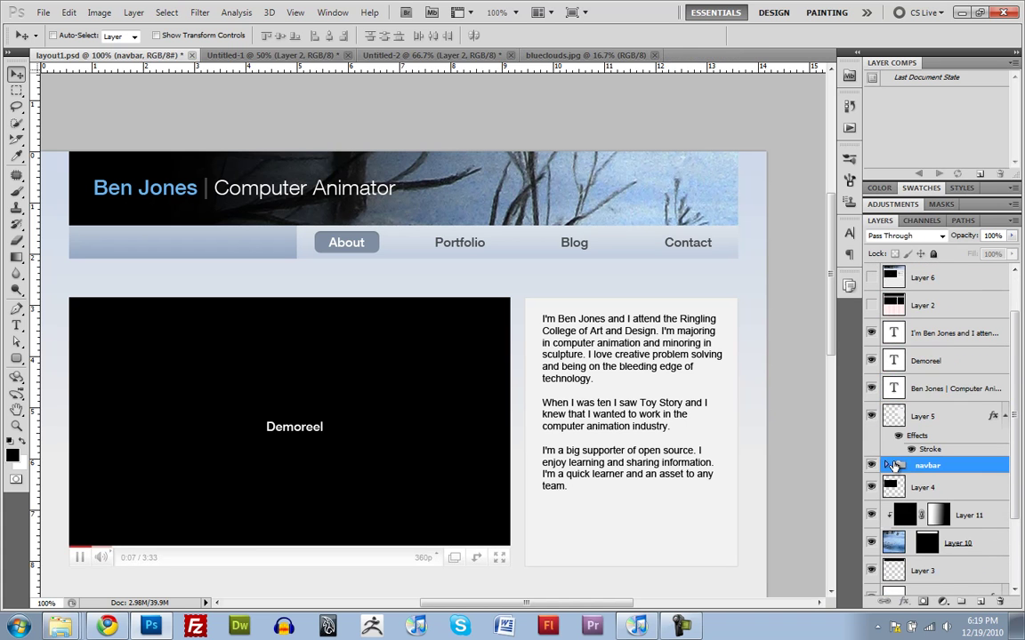
click(888, 465)
scroll(881, 476, down, 4)
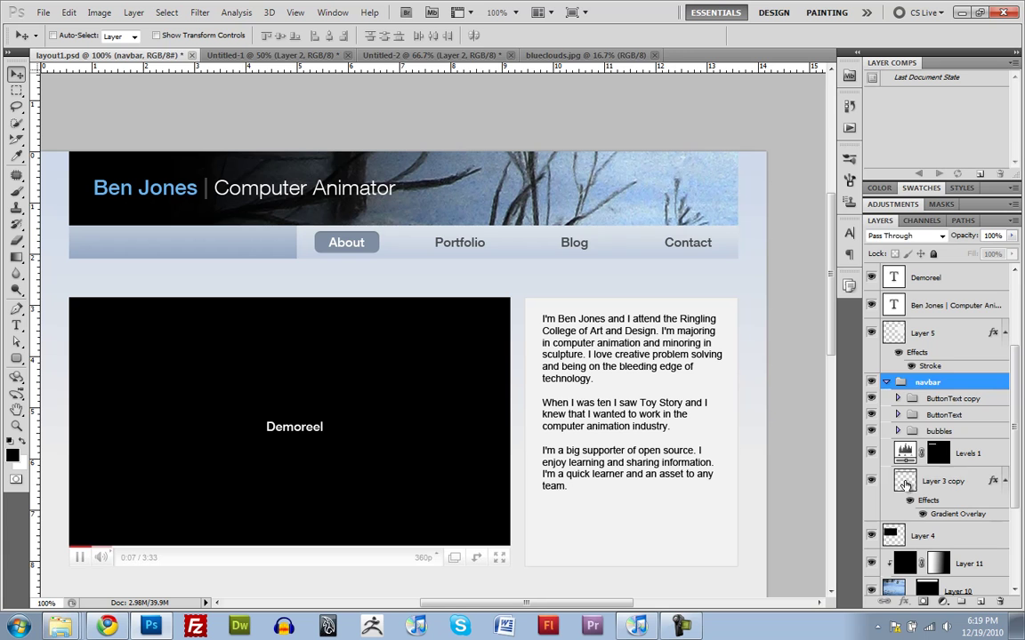
Select Layer 3 copy, toggling its visibility to confirm it is the navbar bar.
click(879, 483)
click(872, 481)
click(871, 481)
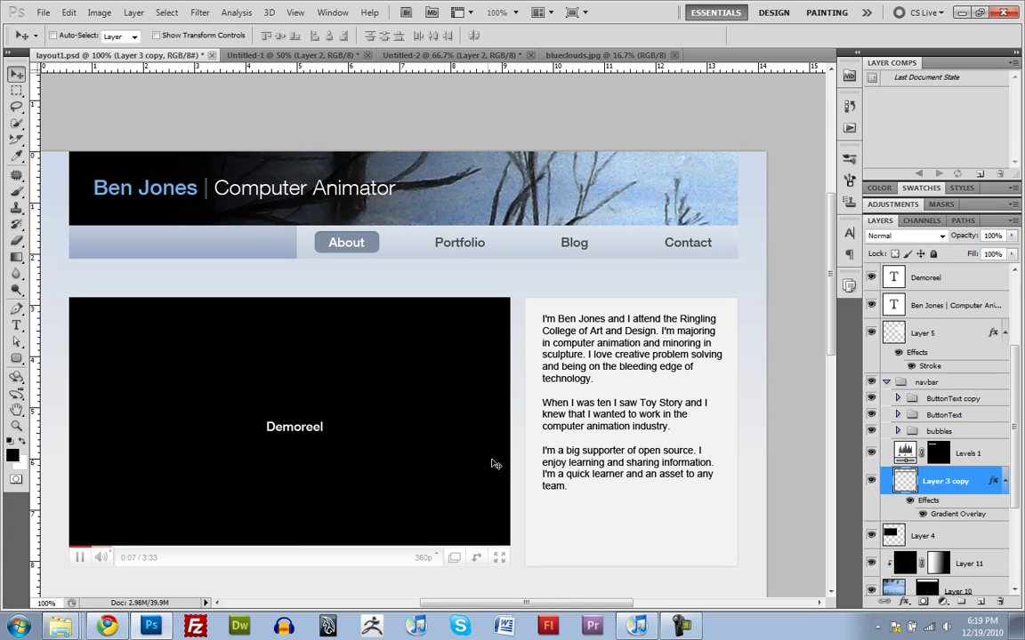
click(75, 237)
click(75, 237)
drag(119, 290, 279, 328)
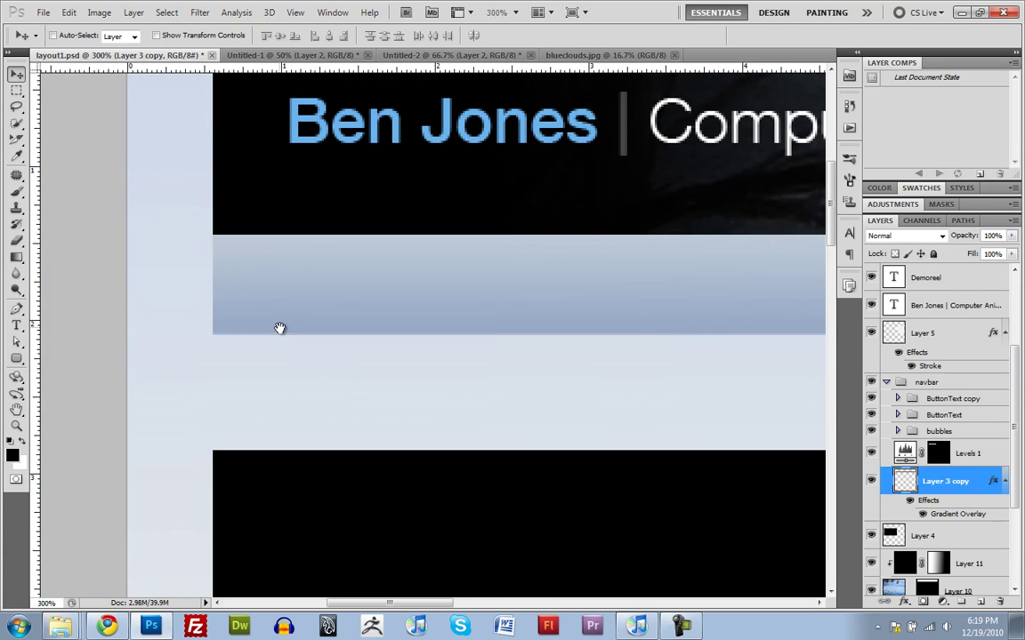
Try a rounded rectangle over the navbar's left end, then undo it.
click(16, 358)
drag(211, 236, 355, 316)
key(ctrl+z)
Show the guides and drag a horizontal guide to the navbar's bottom edge.
key(ctrl+semicolon)
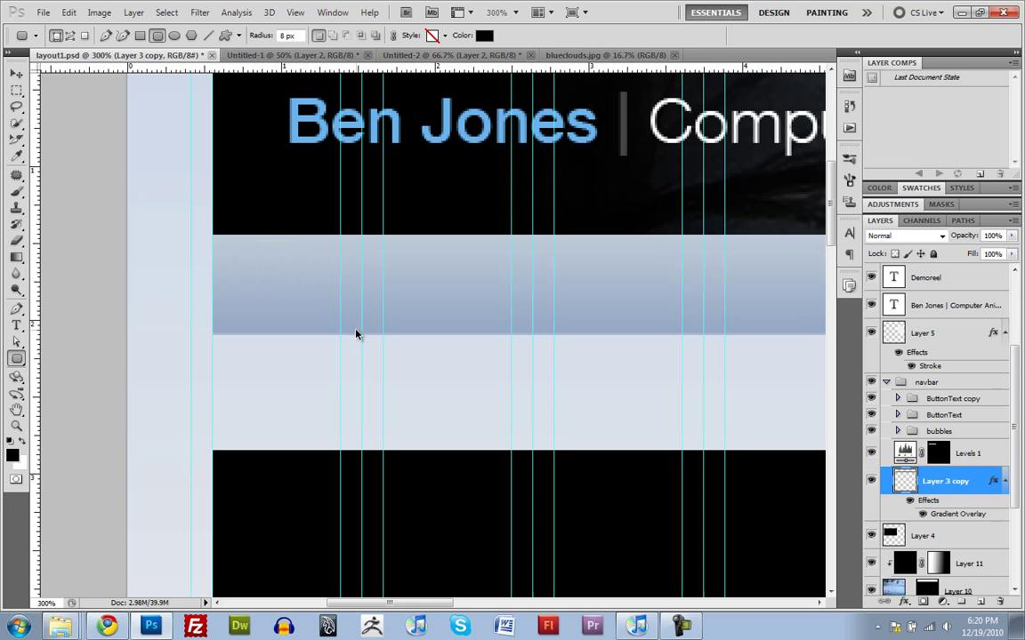
drag(391, 276, 272, 329)
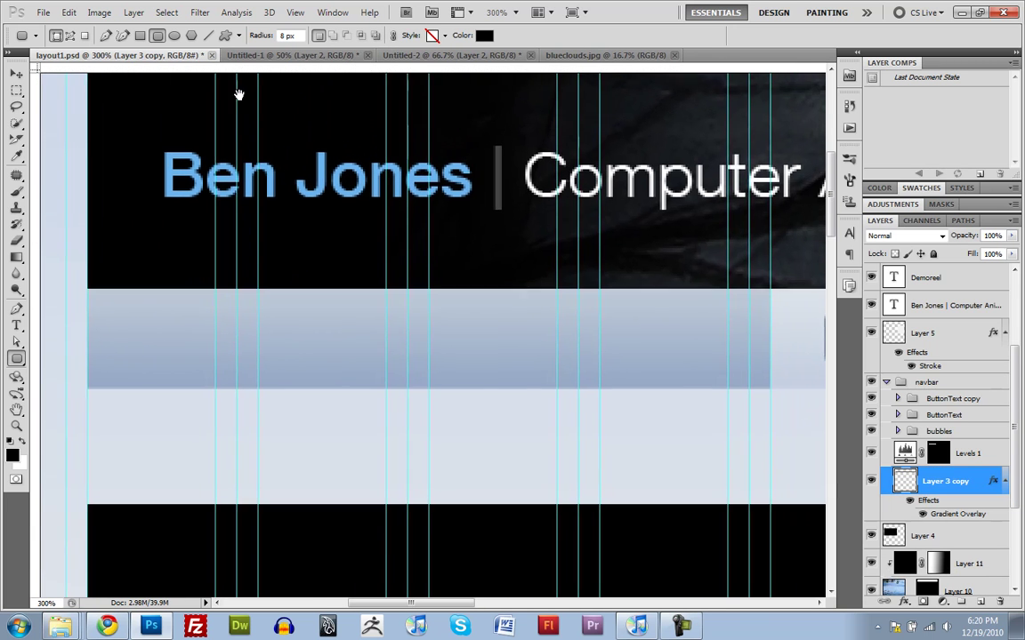
key(v)
drag(267, 218, 324, 218)
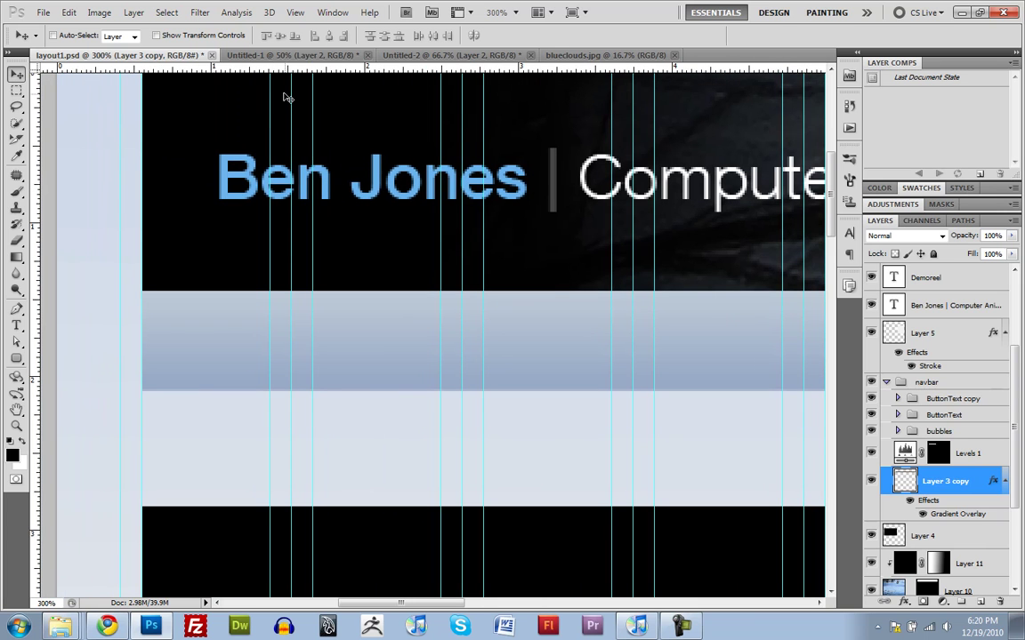
drag(295, 64, 328, 391)
drag(246, 339, 262, 332)
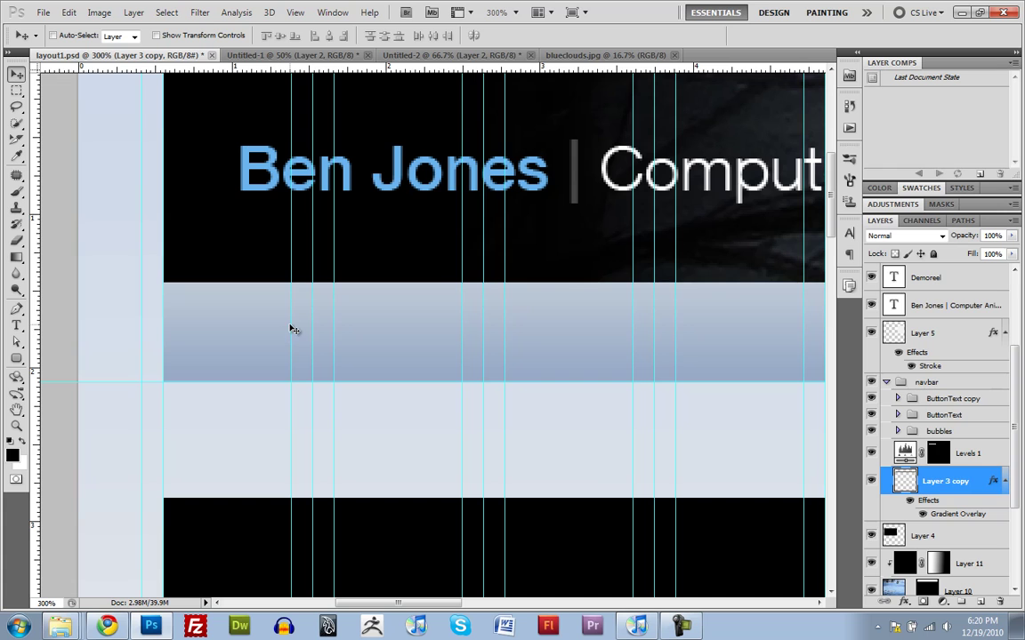
Draw a 4 px-radius black rounded rectangle, Shape 2, spanning the whole navigation bar.
click(17, 358)
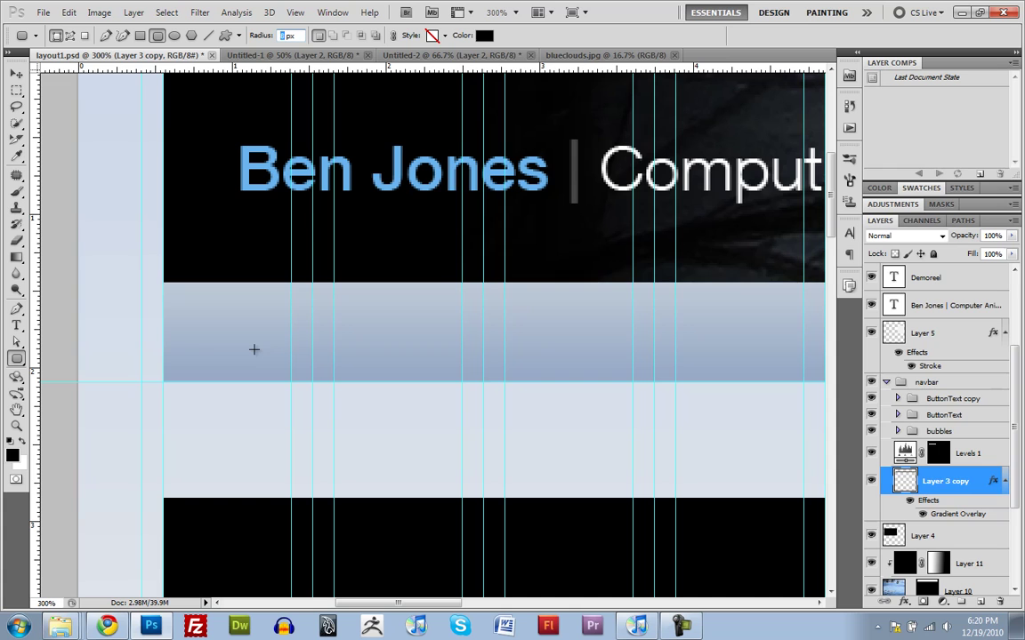
mouse_move(311, 380)
mouse_down()
mouse_move(338, 386)
mouse_move(291, 377)
mouse_move(292, 239)
mouse_move(408, 317)
mouse_move(793, 401)
mouse_up()
drag(878, 401, 682, 381)
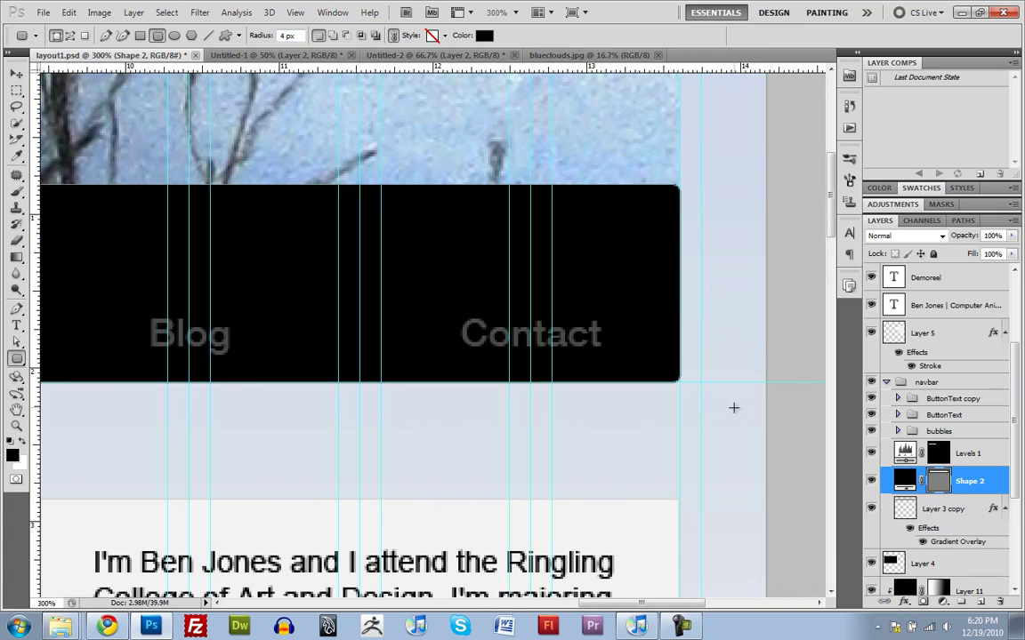
key(ctrl+minus)
key(ctrl+minus)
key(ctrl+minus)
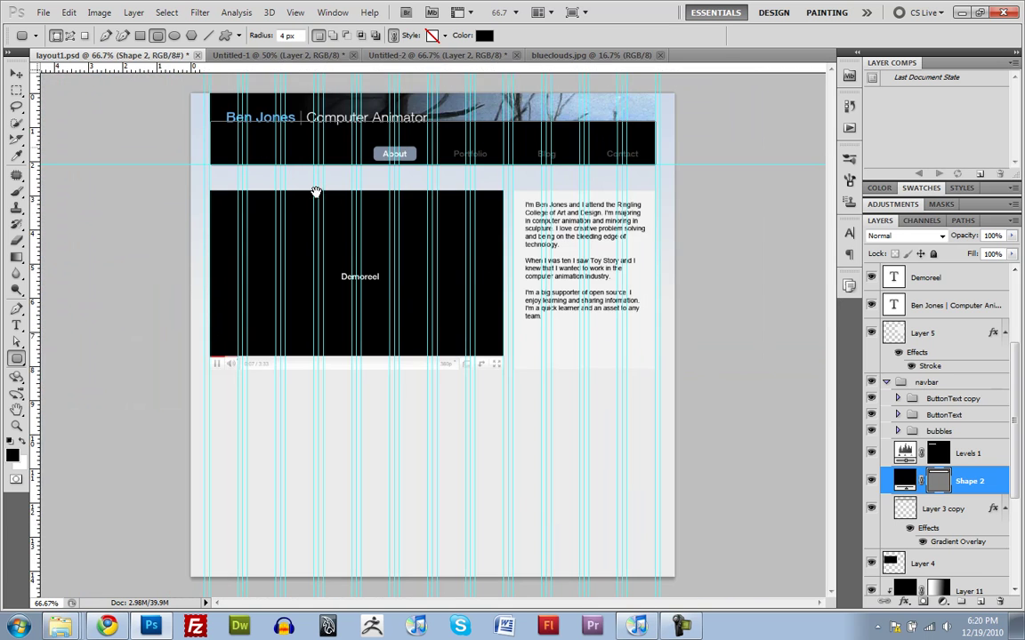
Hide the guides, load Shape 2's rounded outline as a selection, and hide Shape 2.
ctrl+click(259, 163)
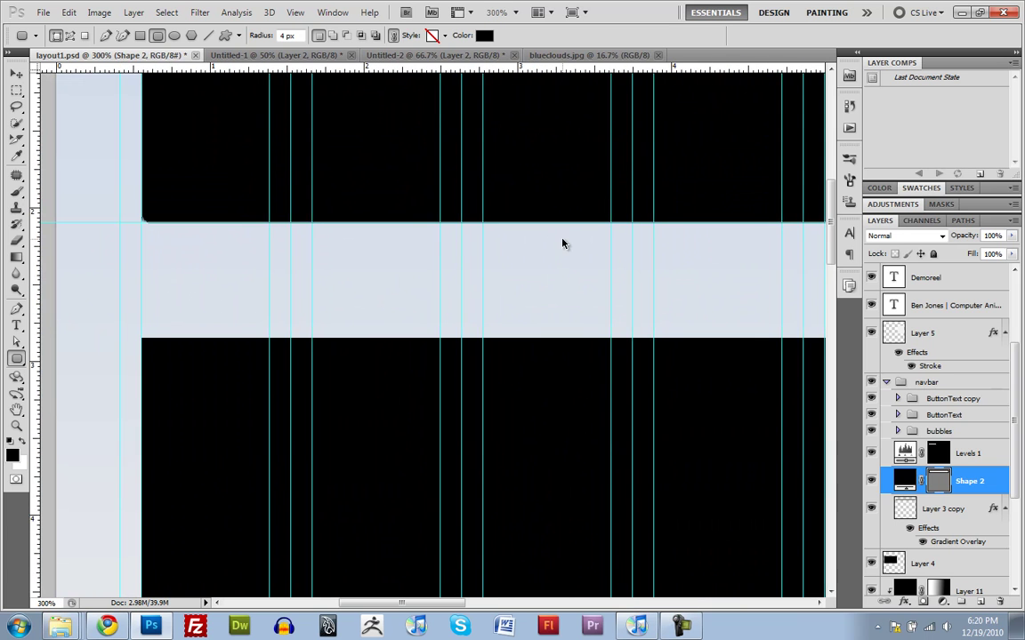
key(ctrl+semicolon)
scroll(509, 277, up, 1)
scroll(510, 276, left, 2)
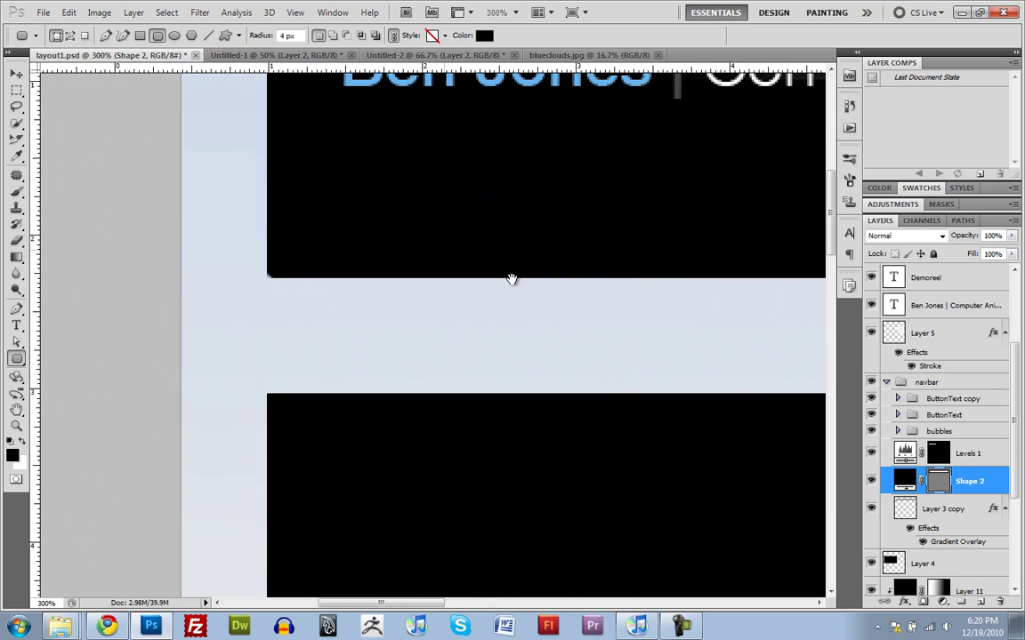
ctrl+click(943, 485)
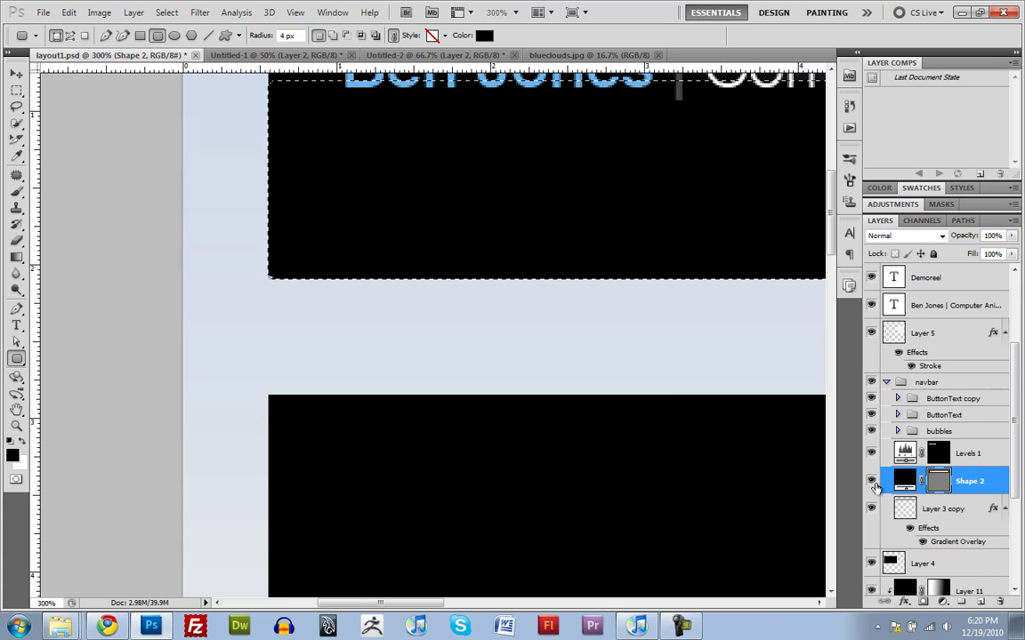
click(872, 483)
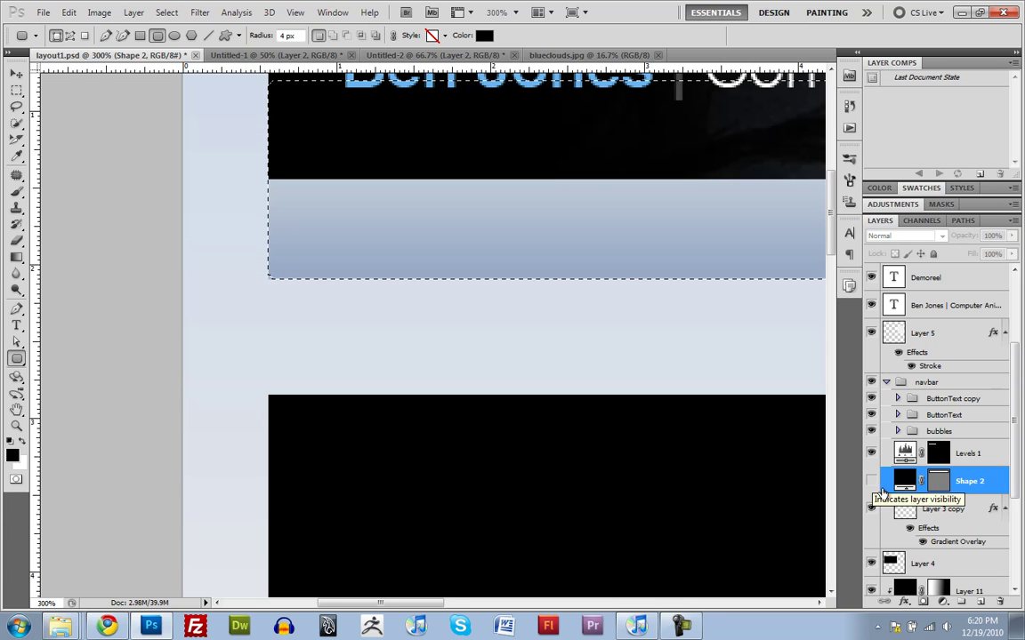
Intersect the selection with Layer 3 copy's pixels and target the Levels 1 mask.
click(904, 508)
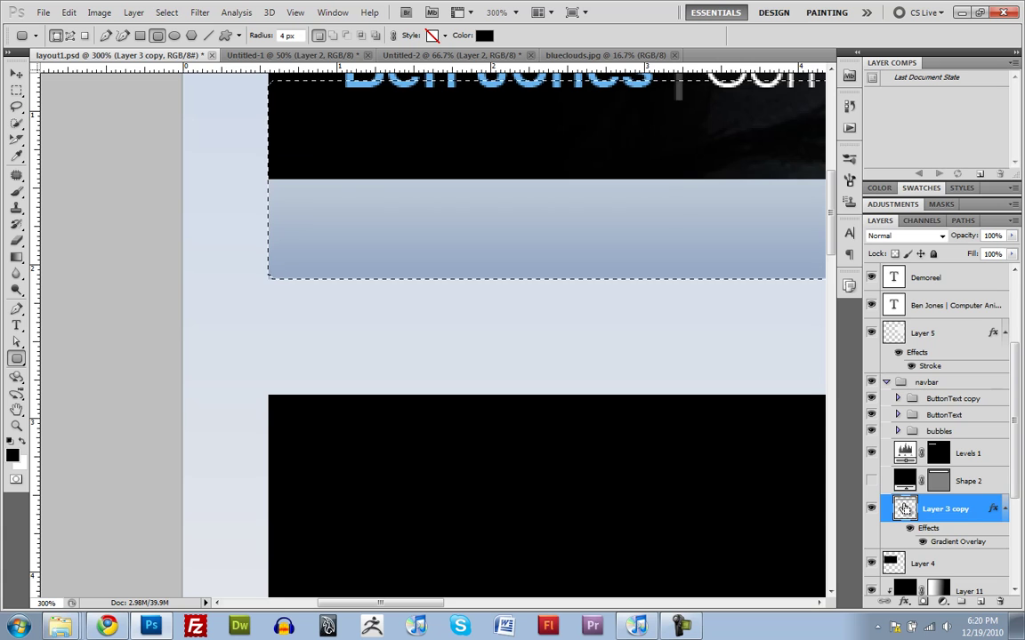
ctrl+click(905, 508)
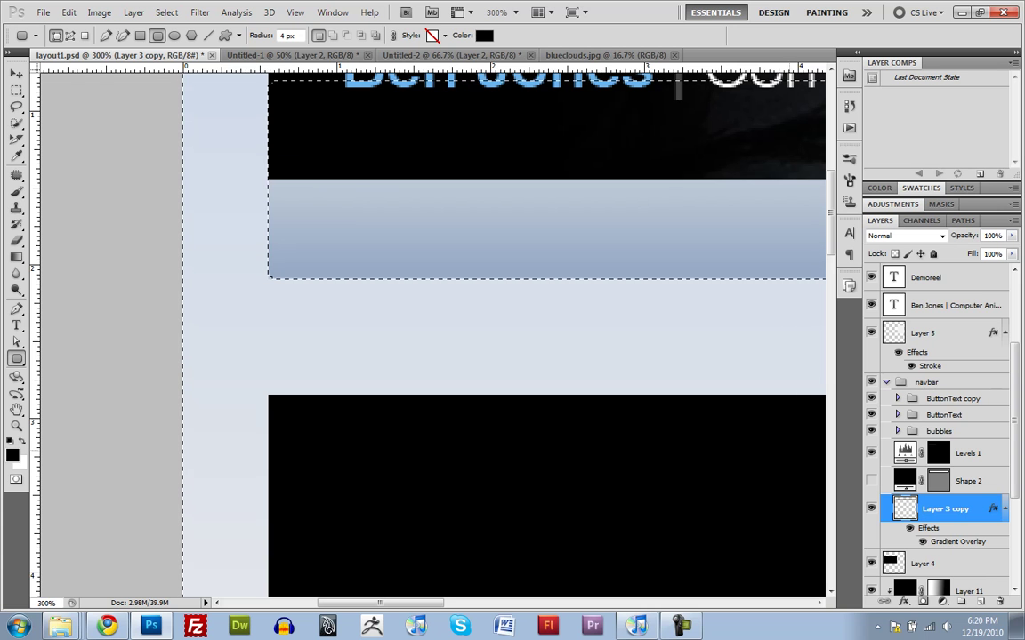
drag(720, 316, 425, 349)
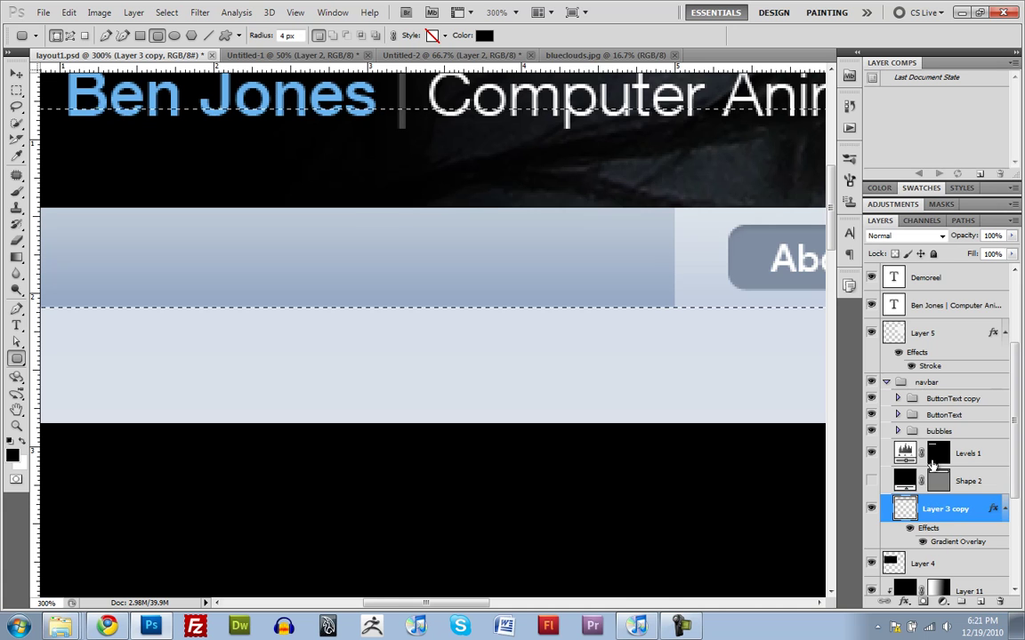
click(934, 455)
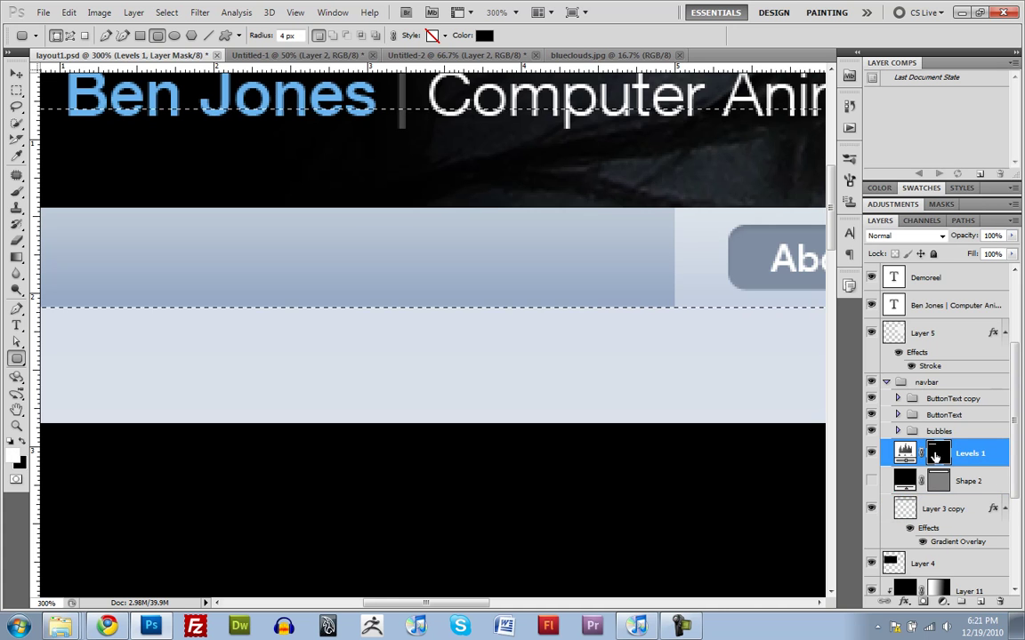
key(h)
drag(350, 352, 584, 435)
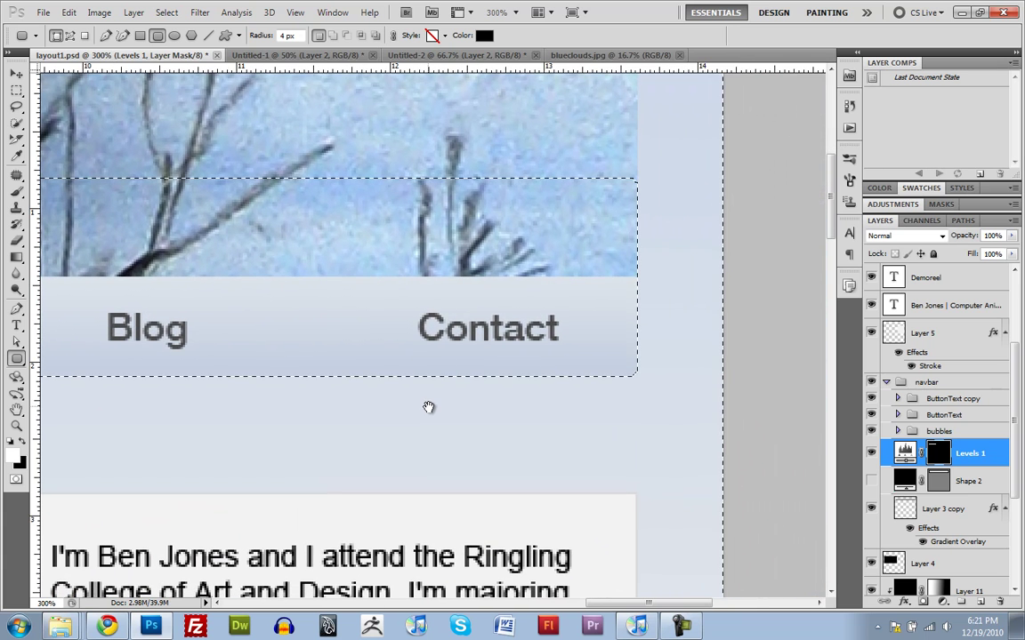
key(h)
drag(315, 409, 462, 447)
key(ctrl+minus)
key(ctrl+minus)
key(ctrl+minus)
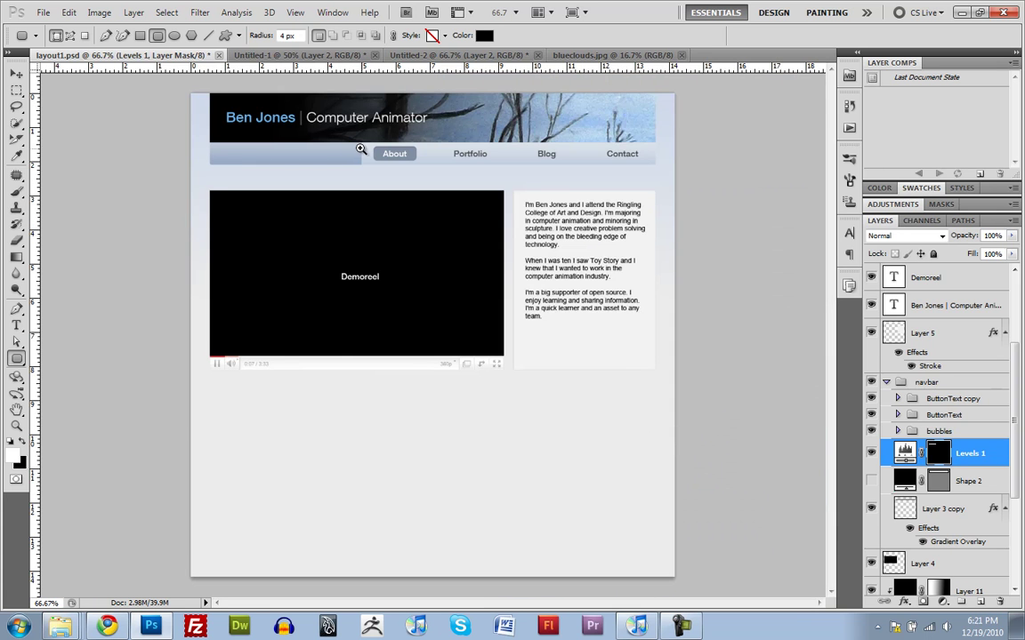
Select and delete the leftover Shape 2 layer.
drag(360, 149, 579, 290)
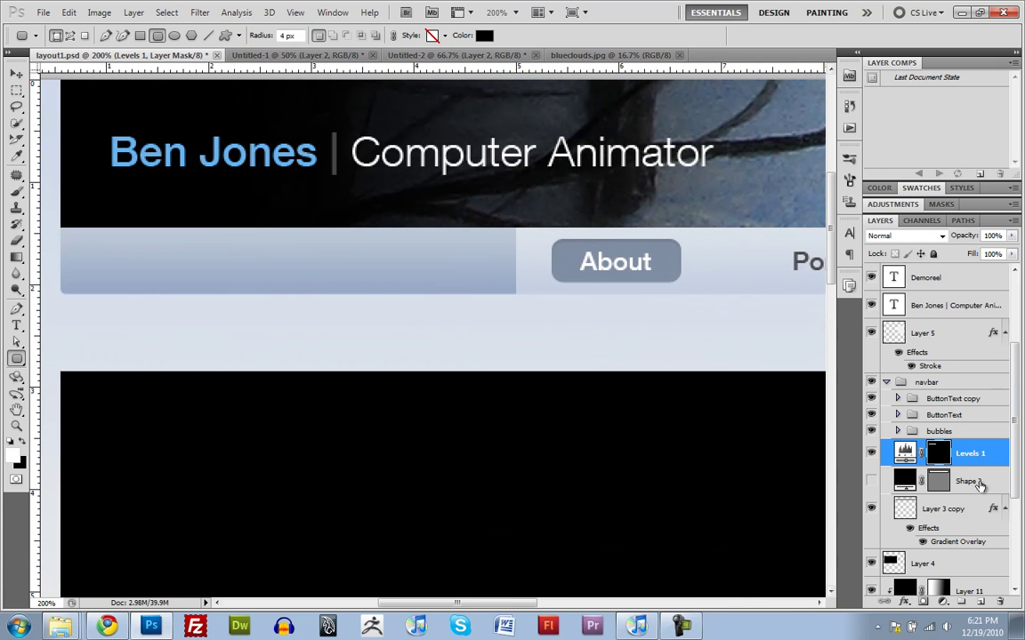
click(929, 483)
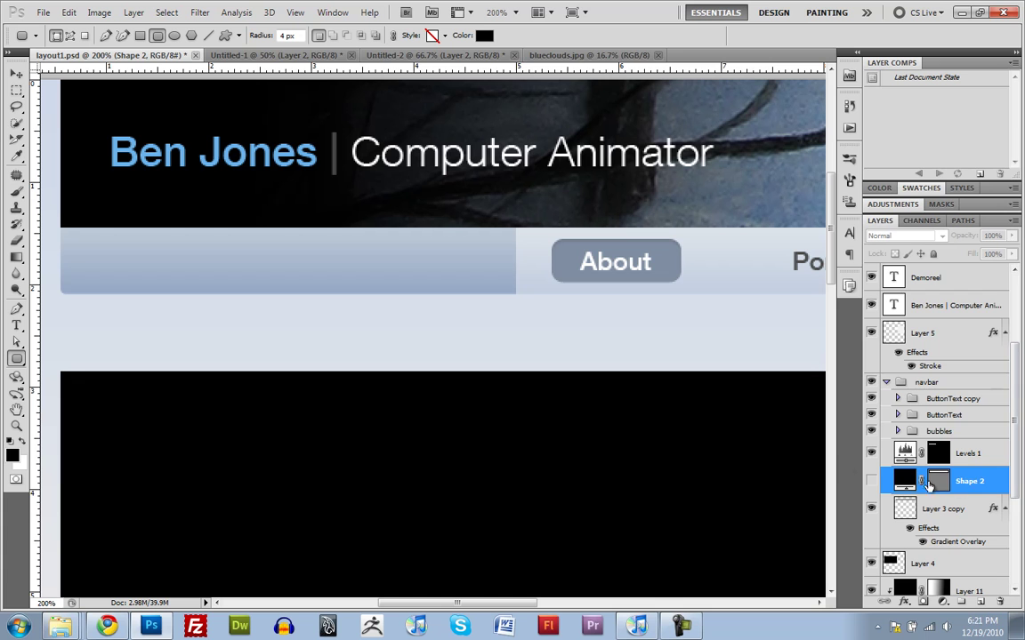
click(1000, 603)
View the page at 100% and pan across the navbar, bio text and video player.
drag(140, 250, 209, 307)
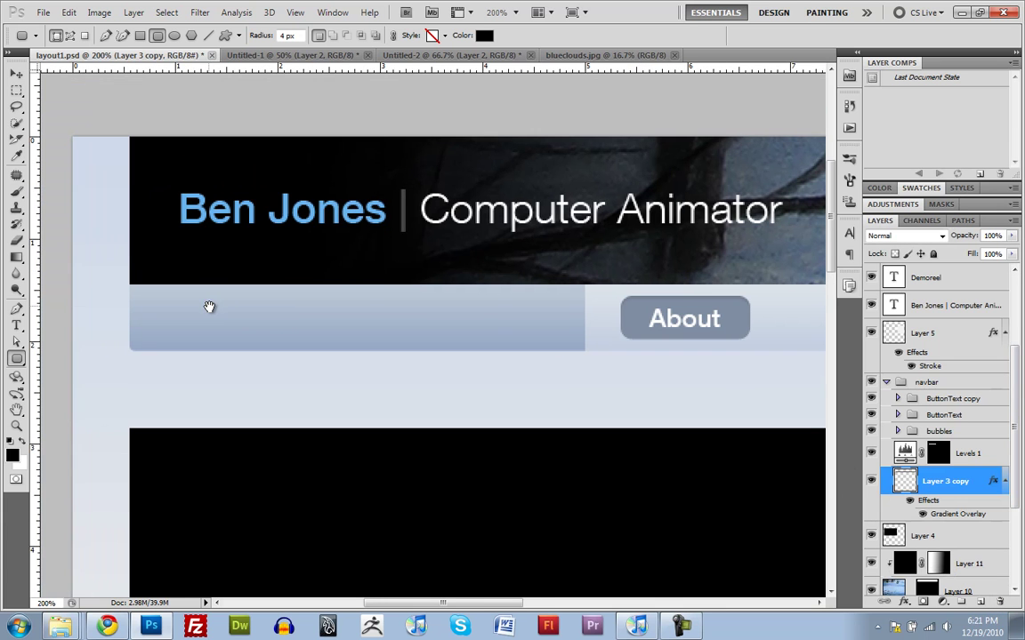
alt+click(492, 309)
drag(569, 319, 419, 321)
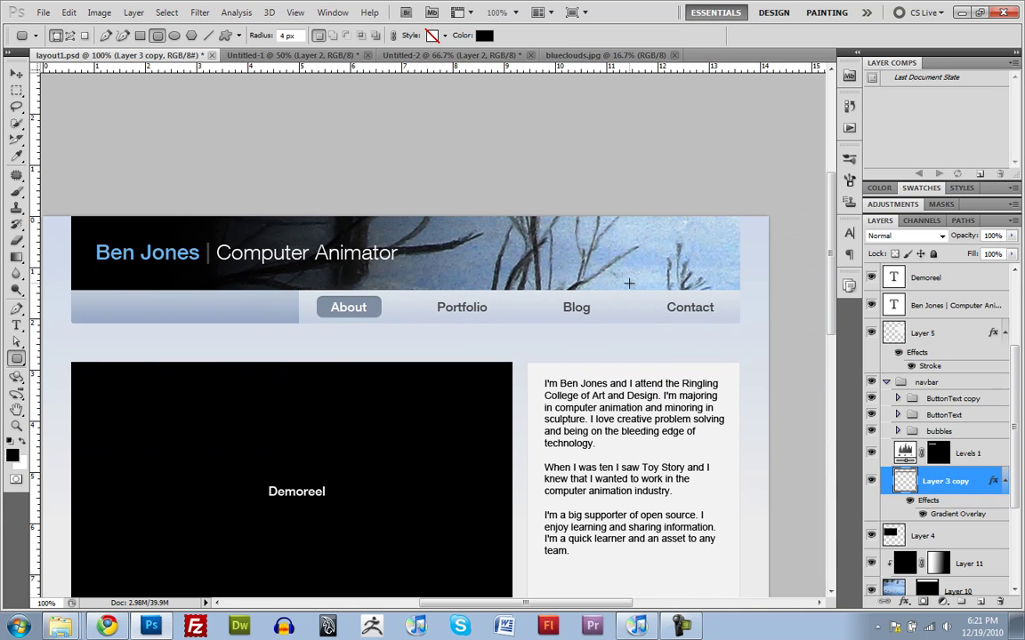
drag(530, 376, 554, 298)
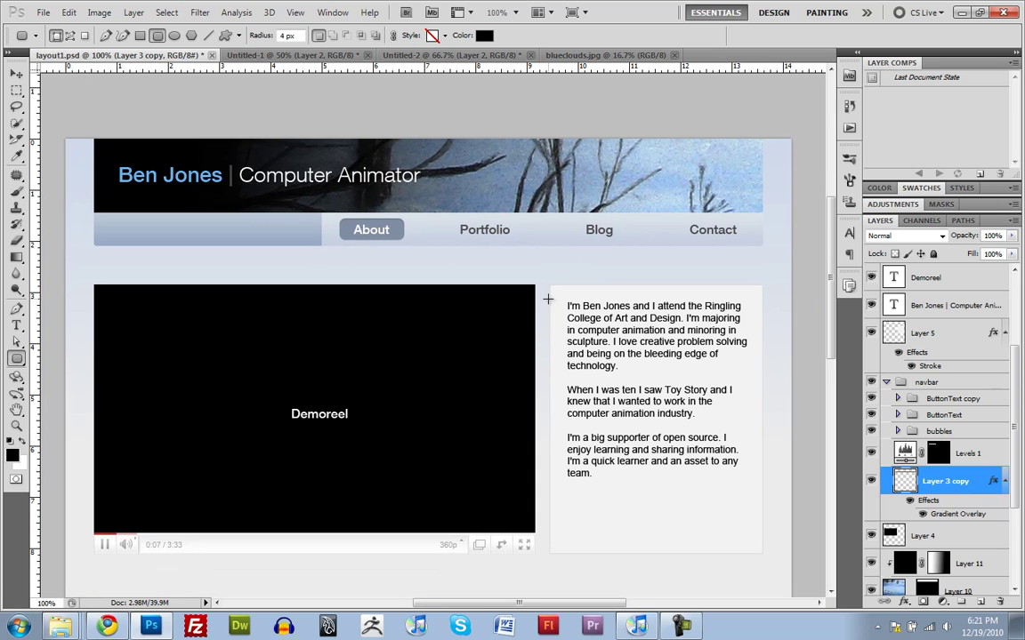
drag(532, 343, 540, 379)
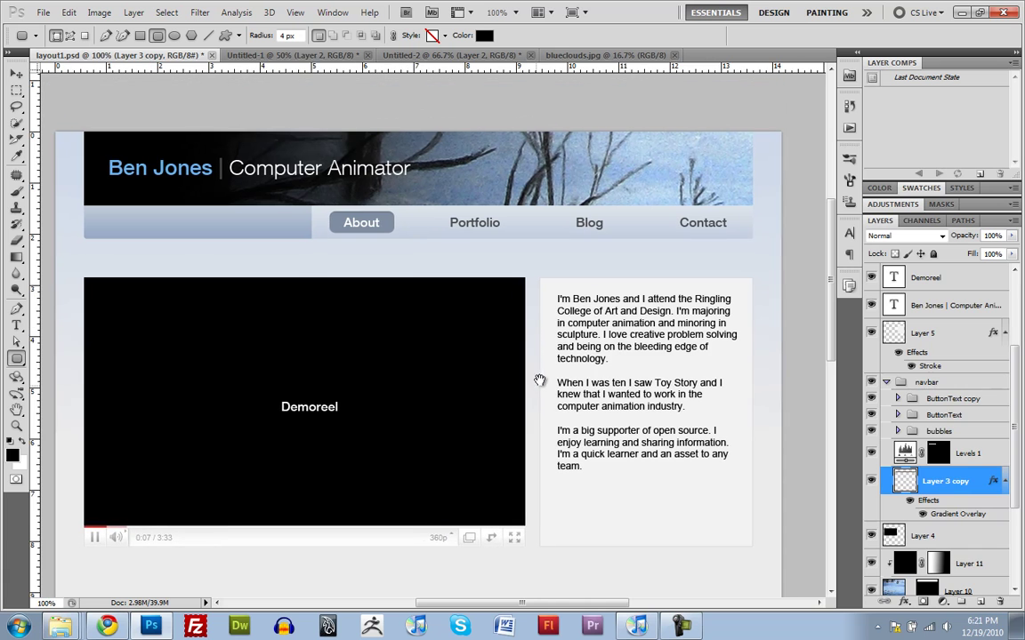
scroll(951, 460, up, 3)
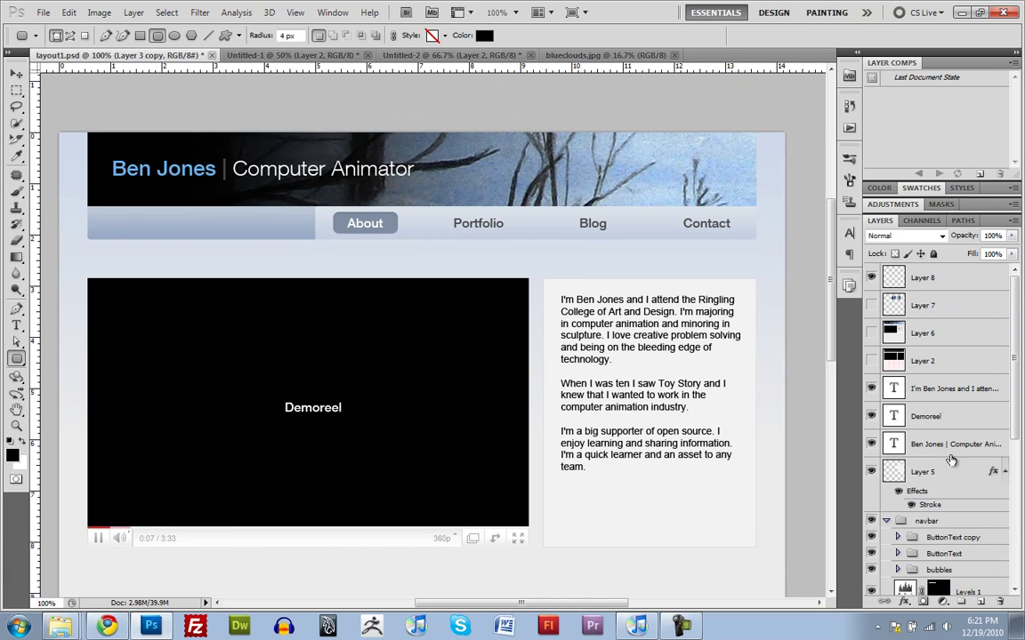
Toggle Layer 6 on and off repeatedly to compare the header, leaving it hidden.
click(872, 333)
click(872, 332)
click(872, 333)
click(872, 333)
click(871, 333)
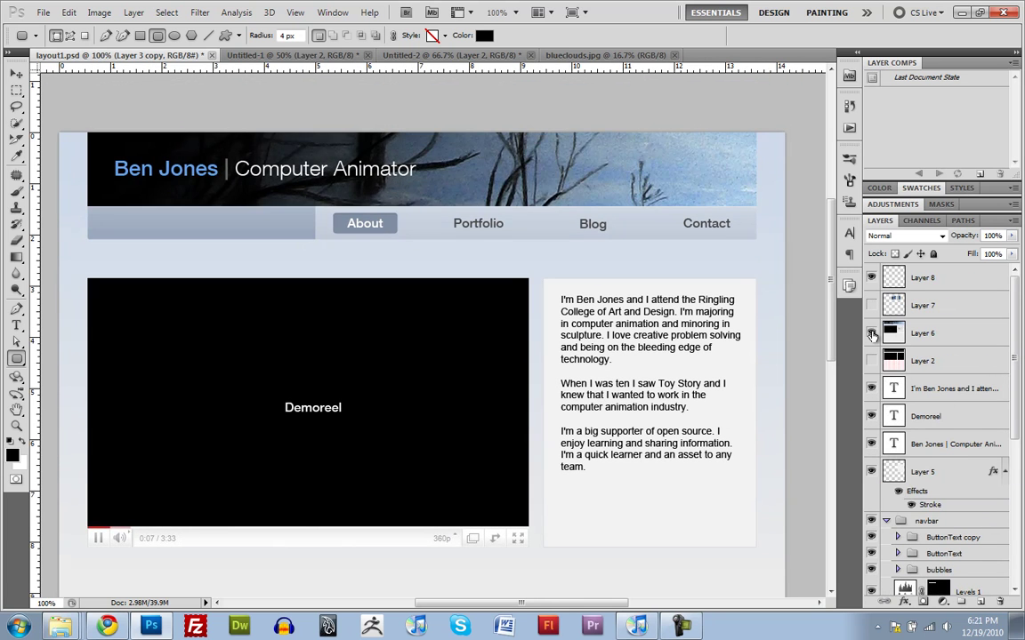
click(872, 334)
click(872, 333)
click(871, 334)
click(872, 334)
click(872, 333)
click(871, 333)
click(872, 334)
click(872, 334)
click(872, 334)
click(871, 334)
click(872, 333)
click(872, 334)
click(871, 333)
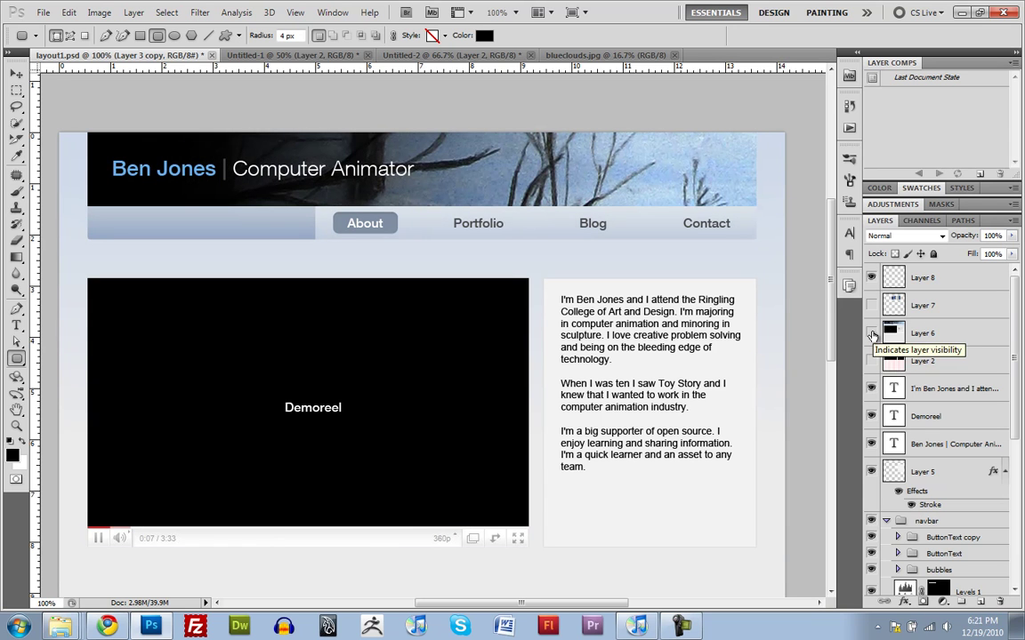
drag(534, 290, 530, 260)
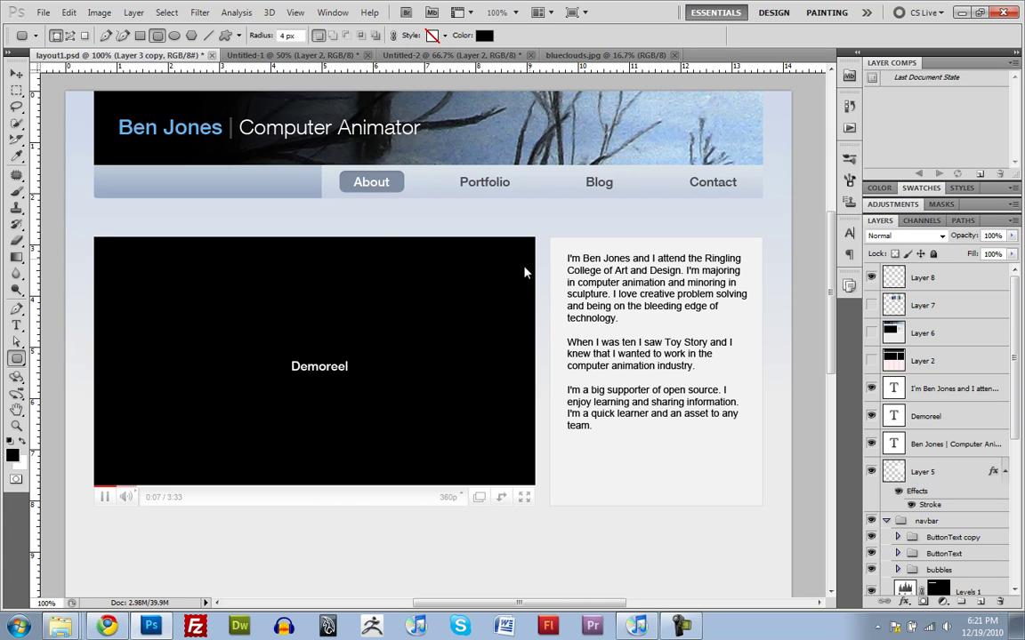
Save a copy of the mockup as layout4.psd in the layout folder.
key(ctrl+shift+s)
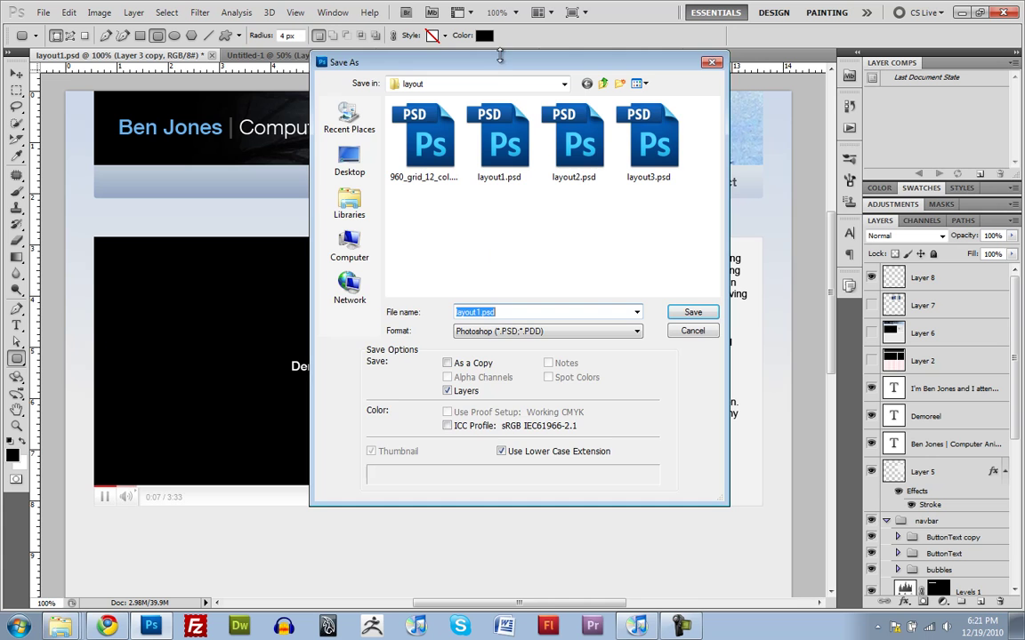
drag(500, 59, 741, 143)
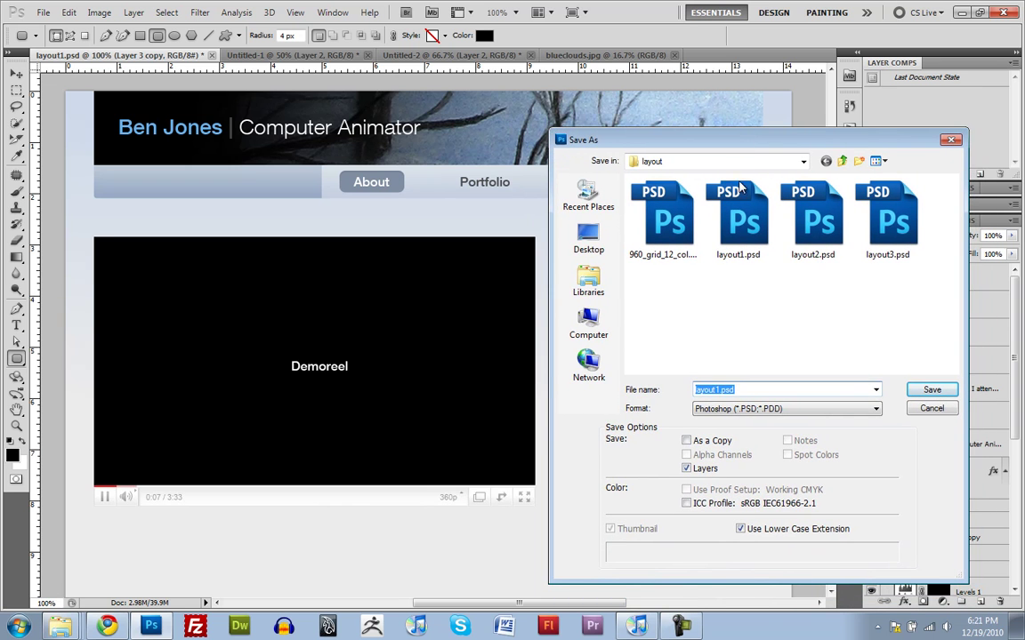
click(724, 391)
text(4)
key(Return)
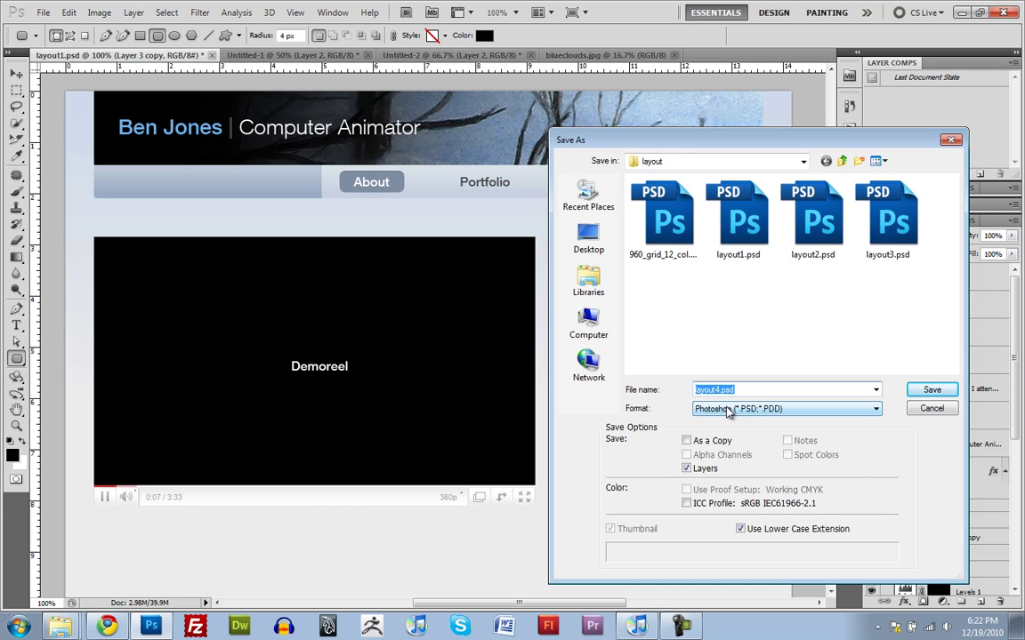